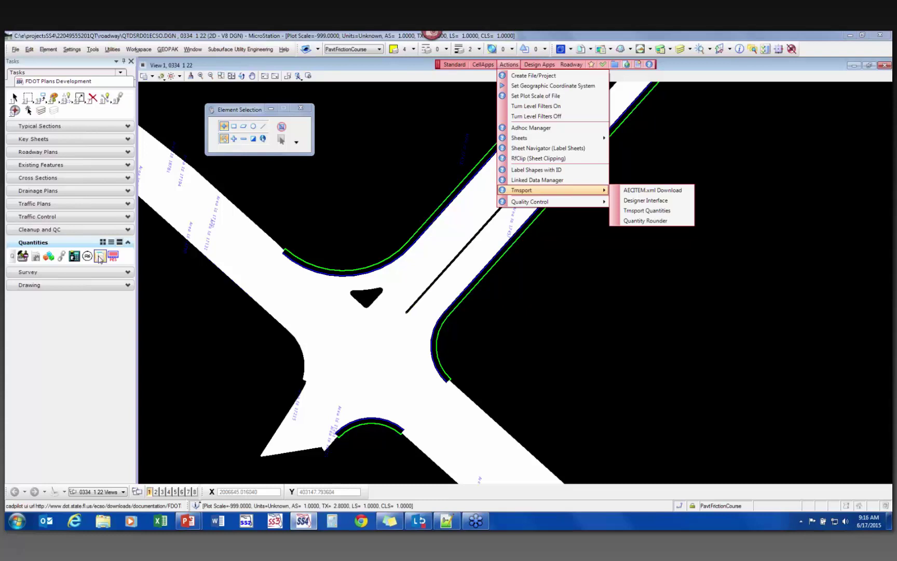
Launch the FDOT Web Gate menu from the taskbar icon
click(100, 258)
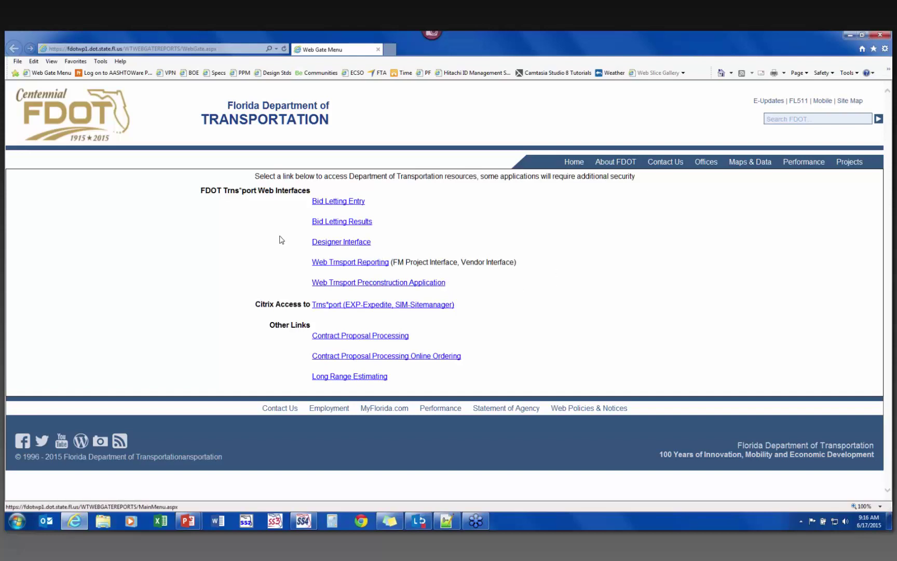
Open Designer Interface and sign in with the user ID and password
click(333, 245)
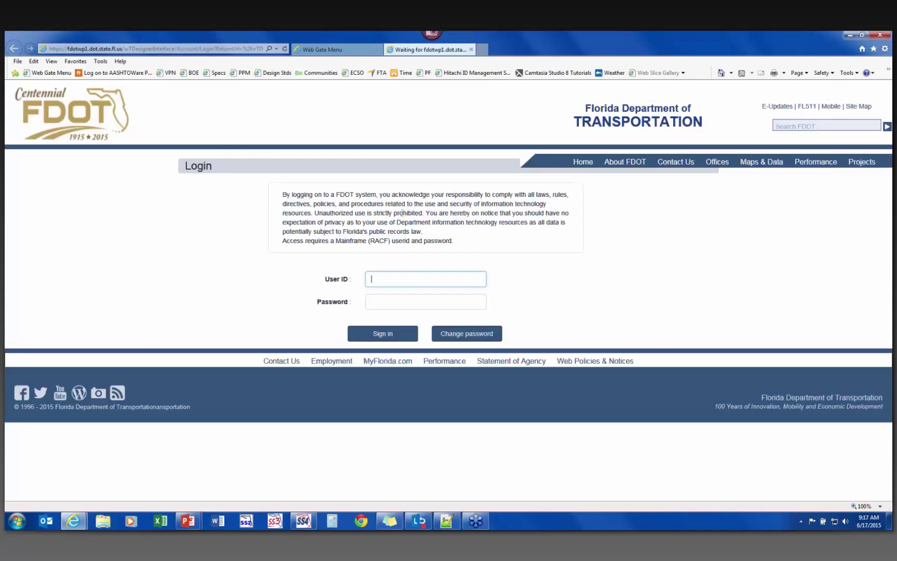
text(rd964db)
key(Tab)
text(********)
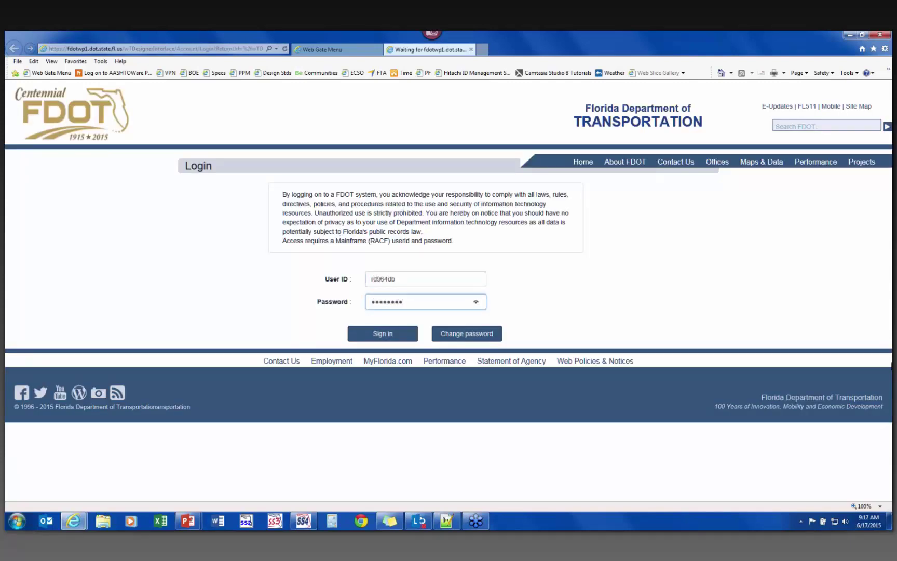
click(365, 336)
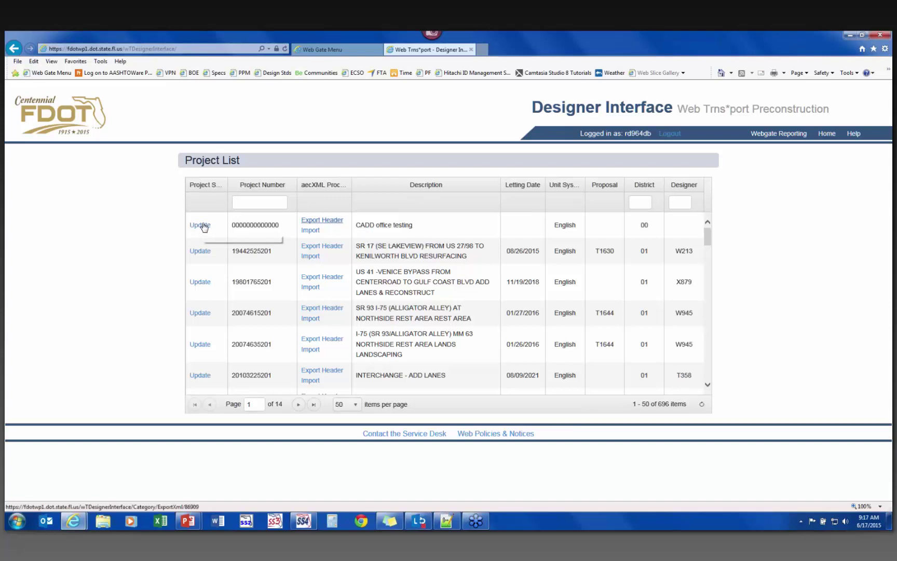
click(334, 223)
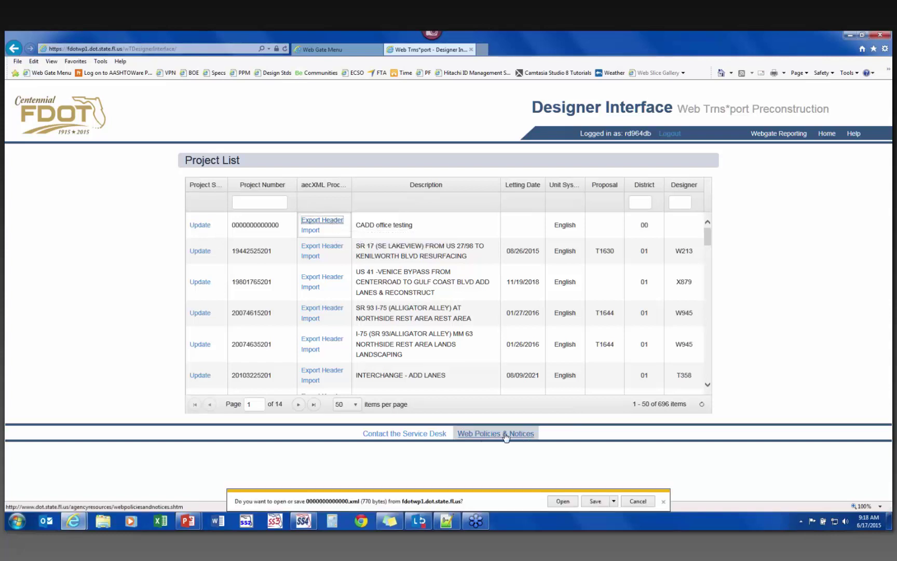
click(614, 501)
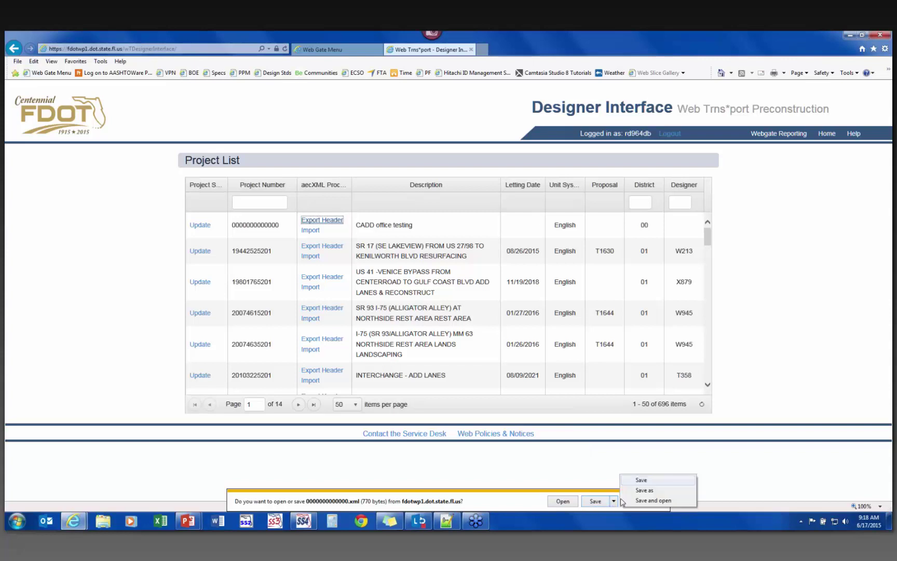
click(651, 490)
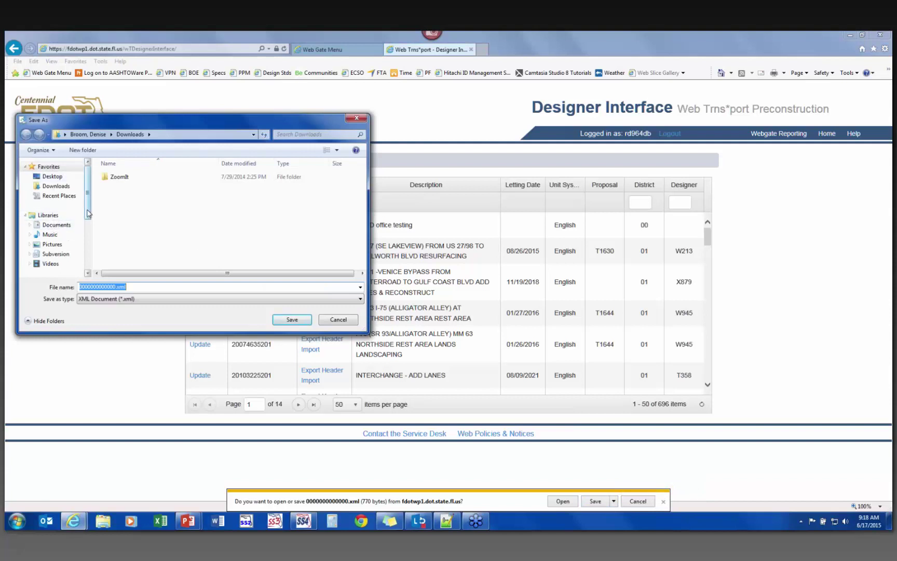
scroll(52, 233, down, 2)
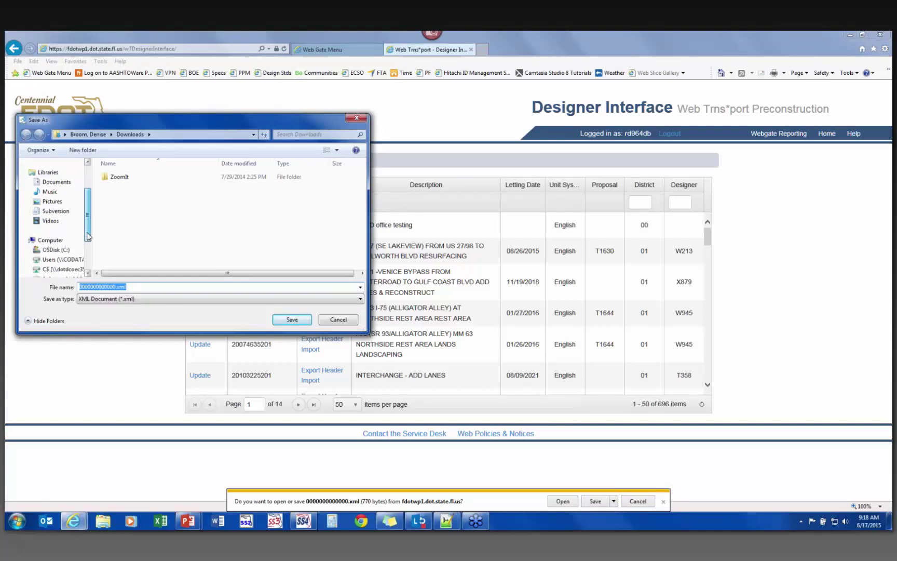
click(30, 249)
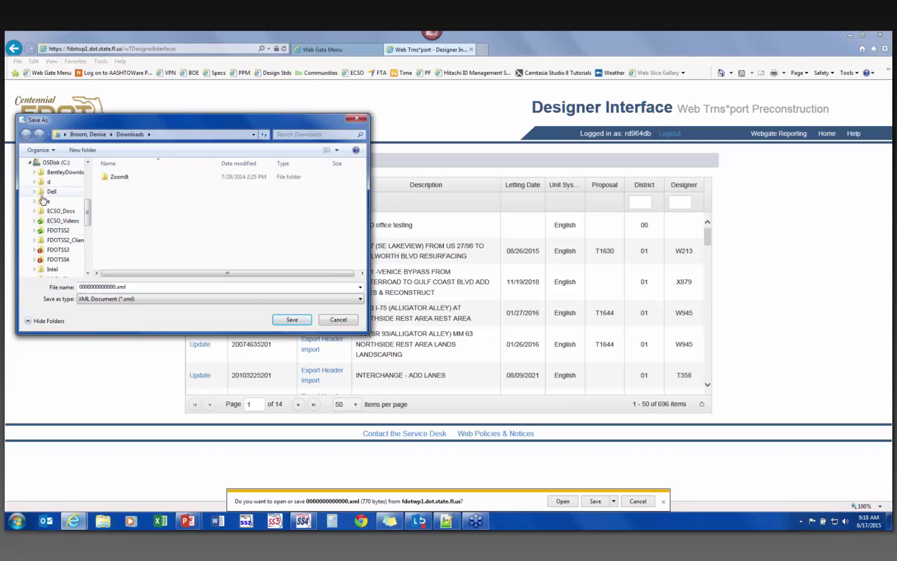
click(34, 201)
click(39, 231)
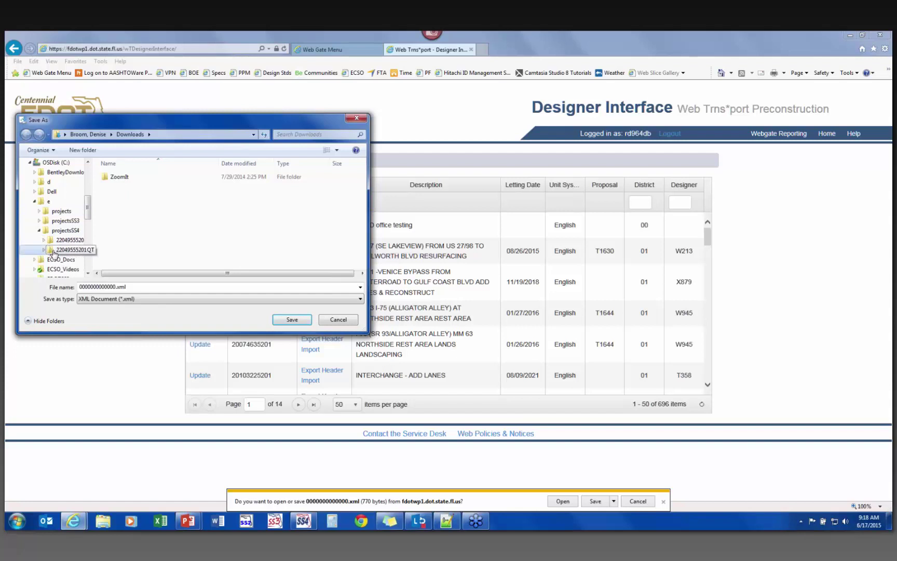
click(54, 252)
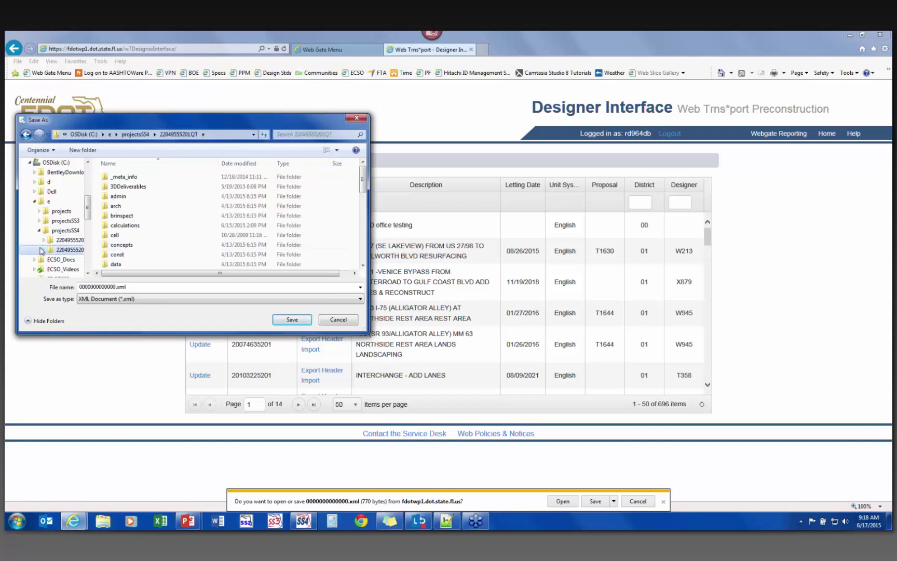
click(41, 250)
scroll(70, 249, down, 2)
scroll(77, 255, down, 1)
click(71, 250)
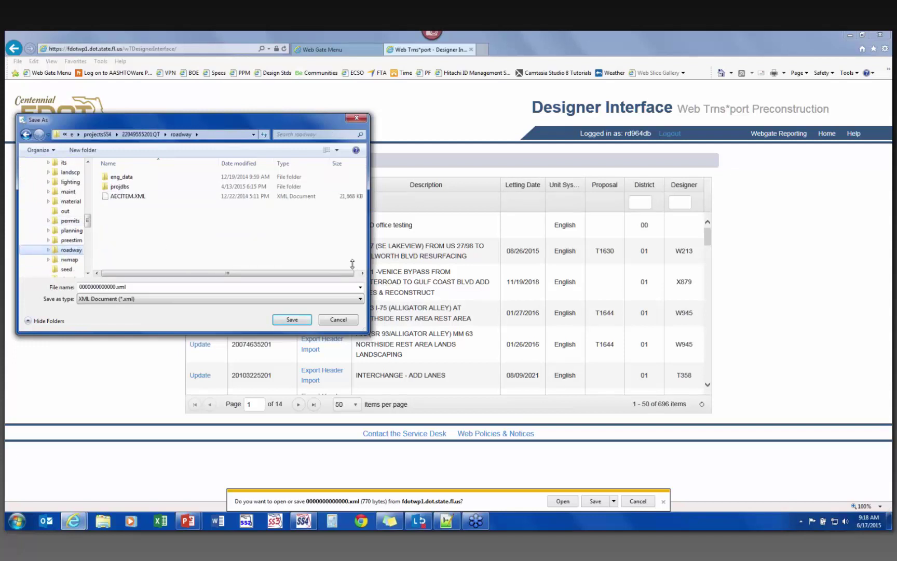
click(284, 321)
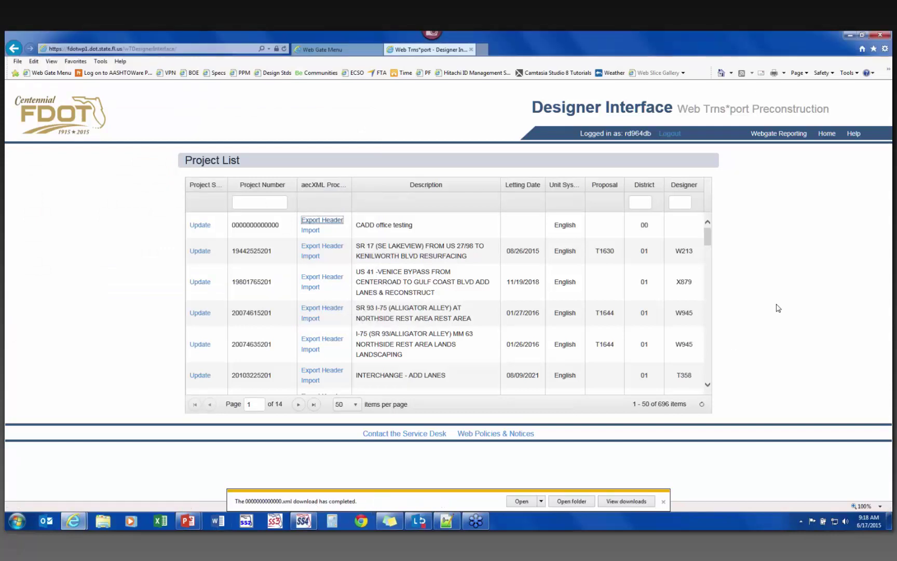
Switch back to MicroStation and launch Quantity Manager from the right-click menu
key(alt+Tab)
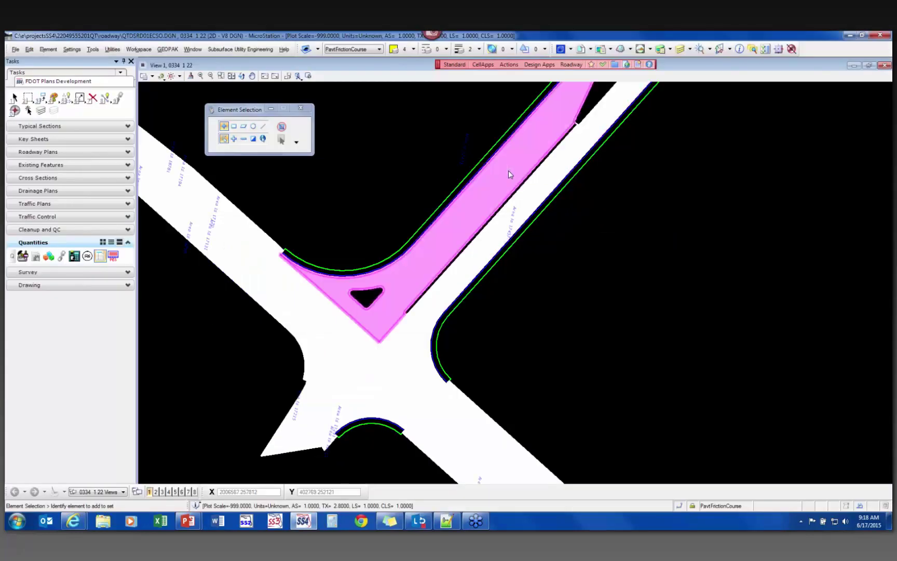
right_click(610, 192)
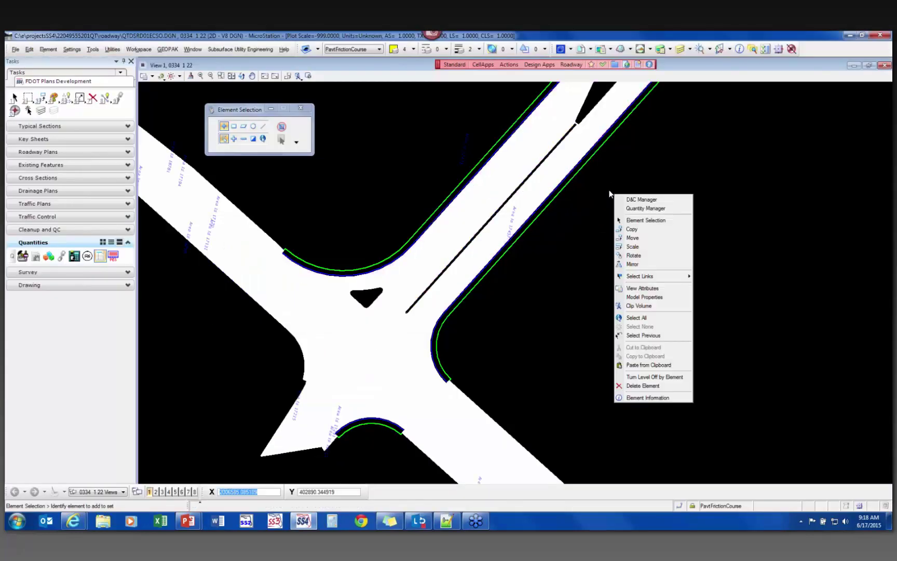
click(645, 208)
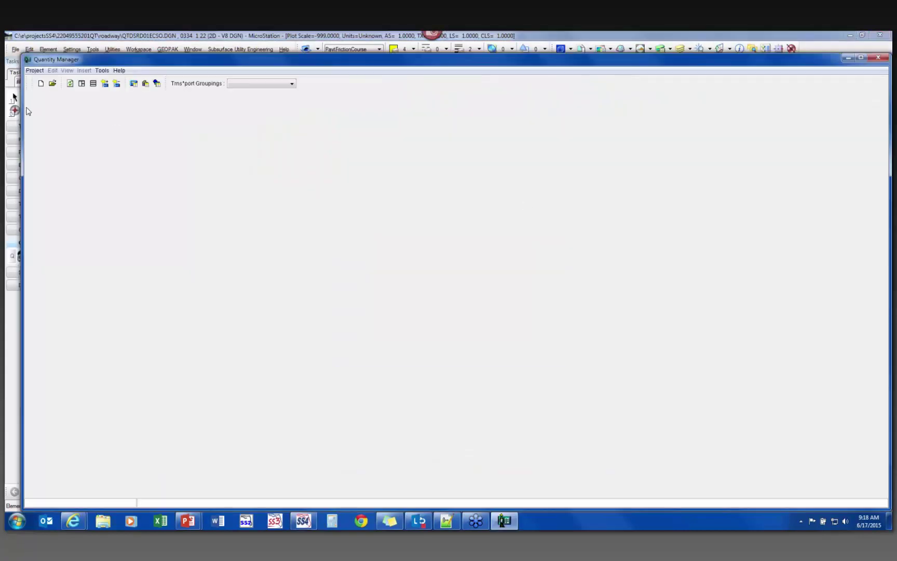
click(35, 71)
click(34, 70)
click(53, 83)
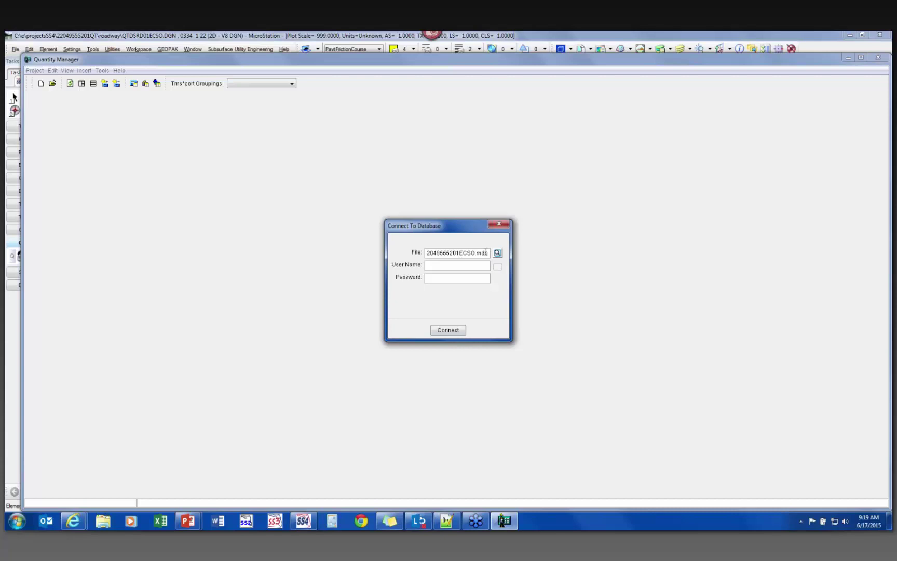
click(498, 253)
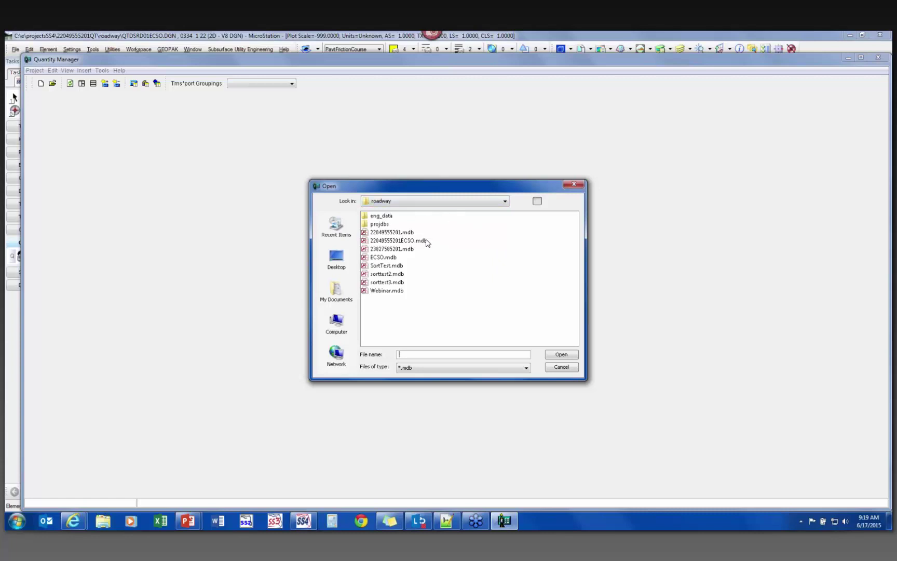
click(568, 370)
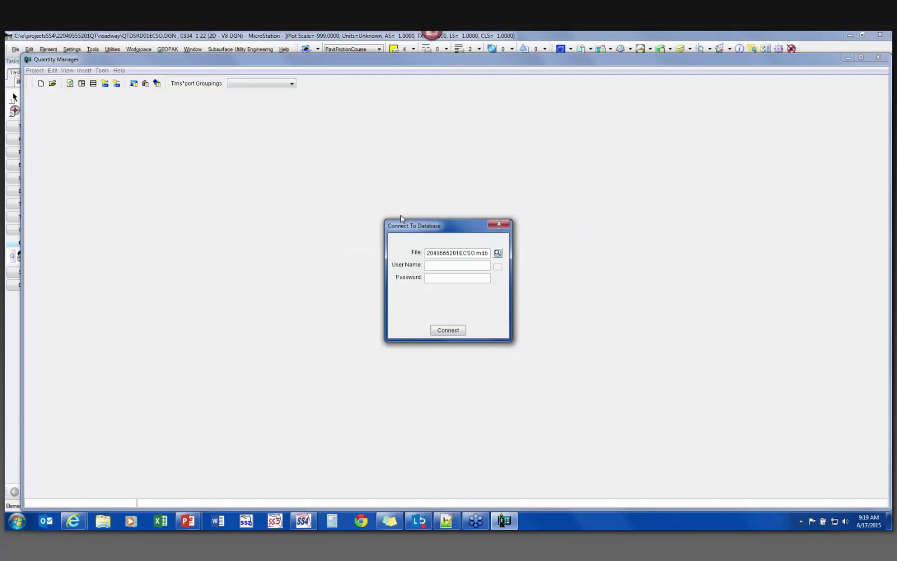
click(449, 330)
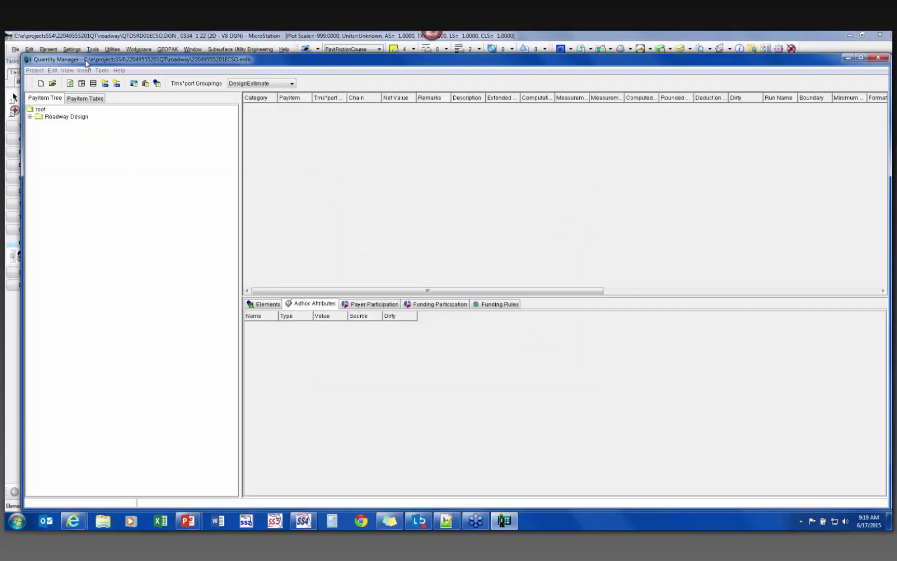
Expand Roadway Design with its Plan Features, Quantity Features and Manual Items groups
click(29, 117)
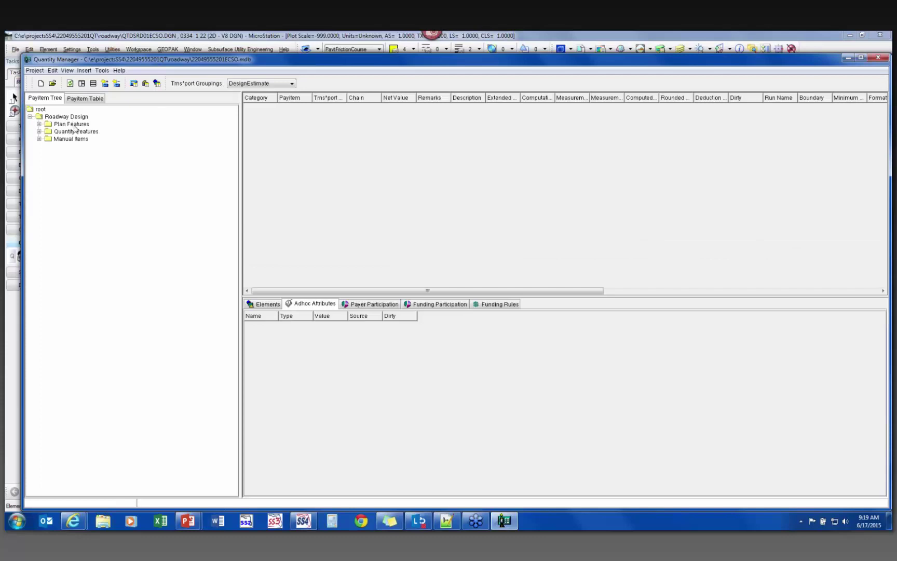
click(39, 124)
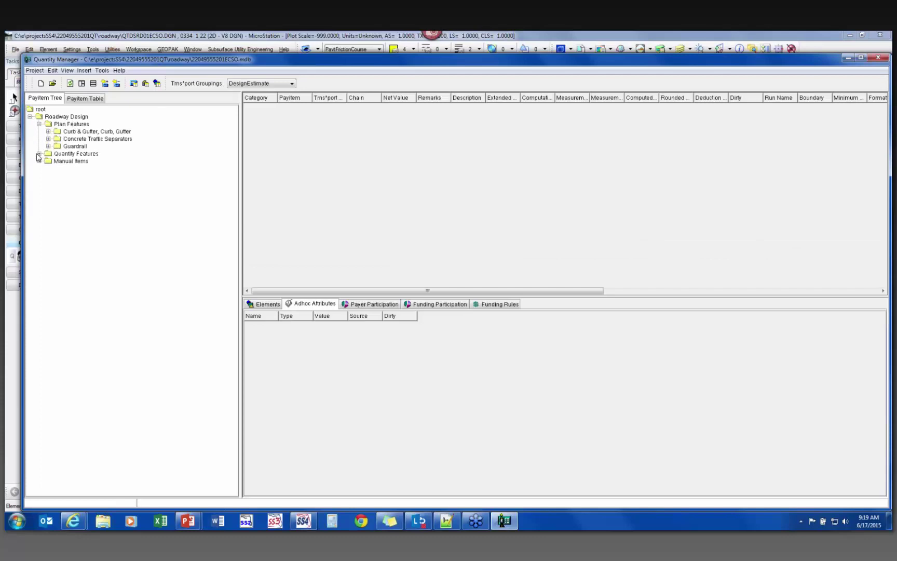
click(39, 154)
click(38, 190)
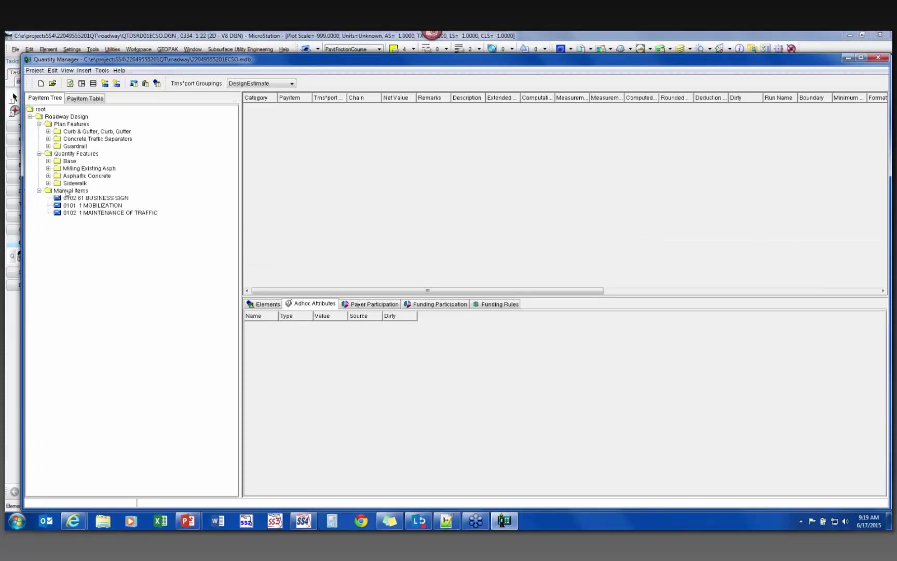
Open Project Properties from the Project menu
click(40, 72)
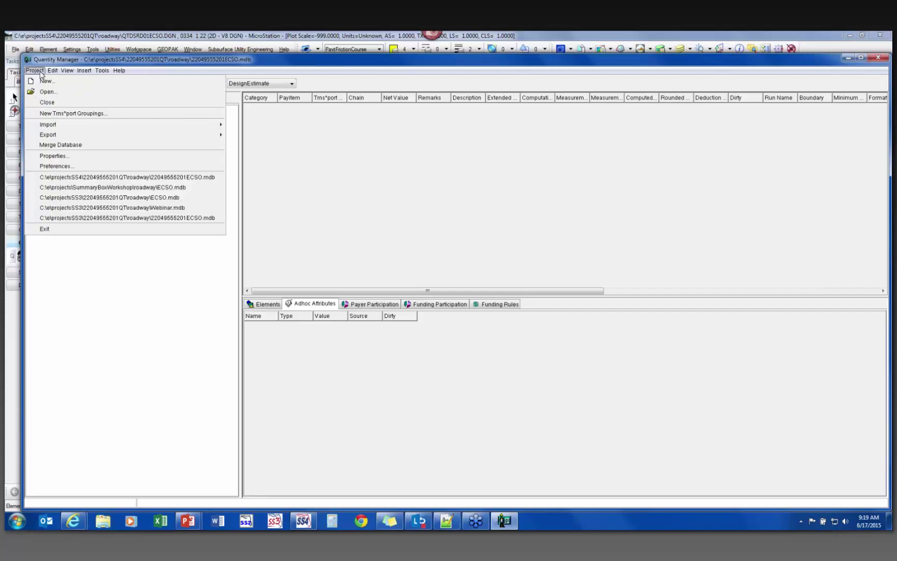
mouse_move(61, 126)
click(53, 156)
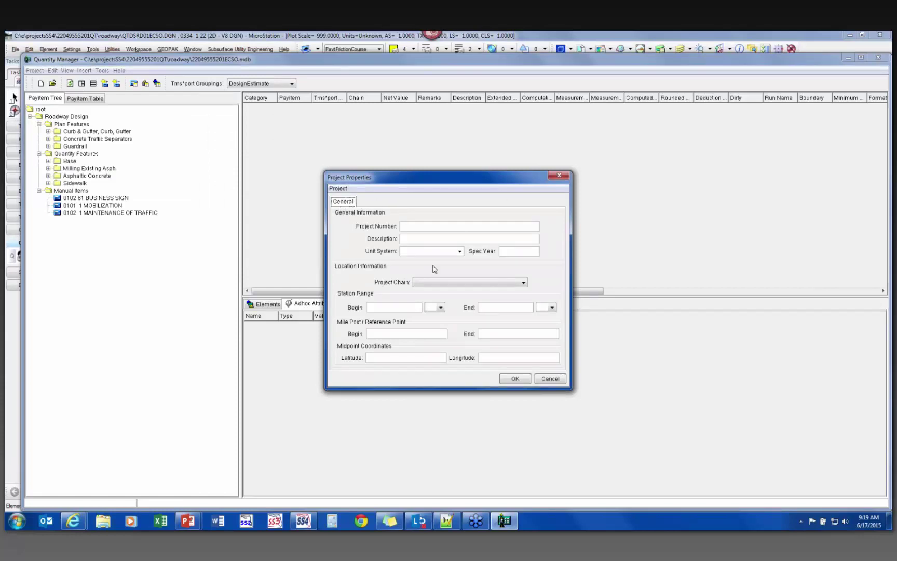
Load 0000000000000.xml as an aecXML Infrastructure v33 project file
click(338, 188)
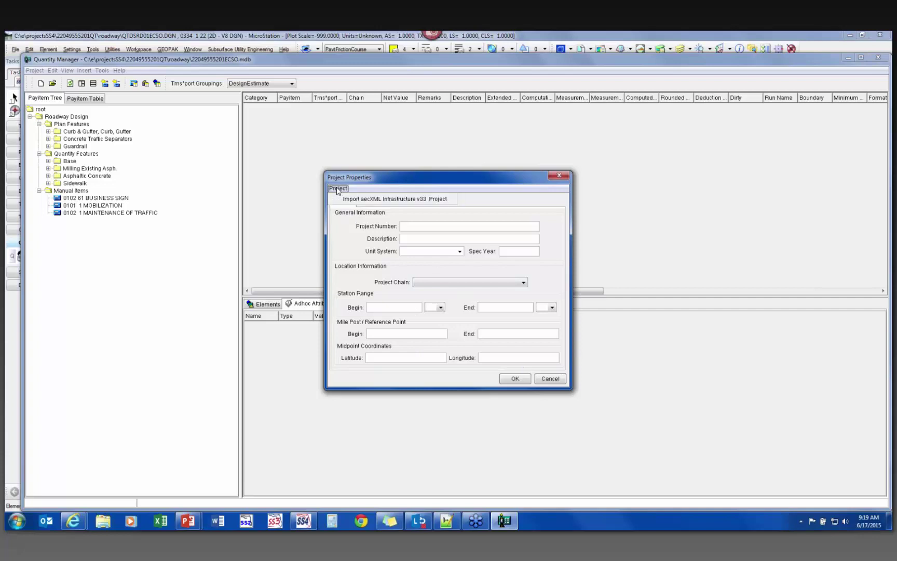
click(399, 200)
click(404, 233)
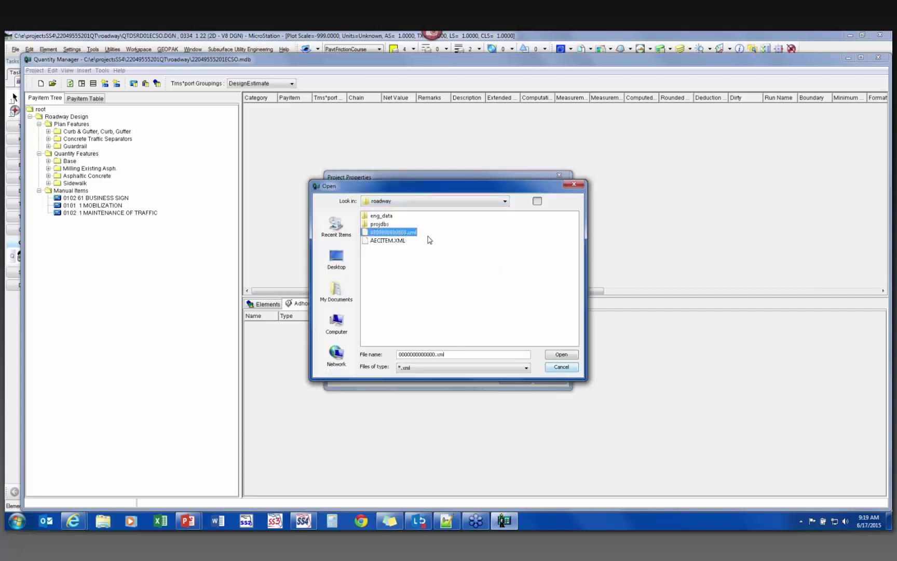
click(561, 355)
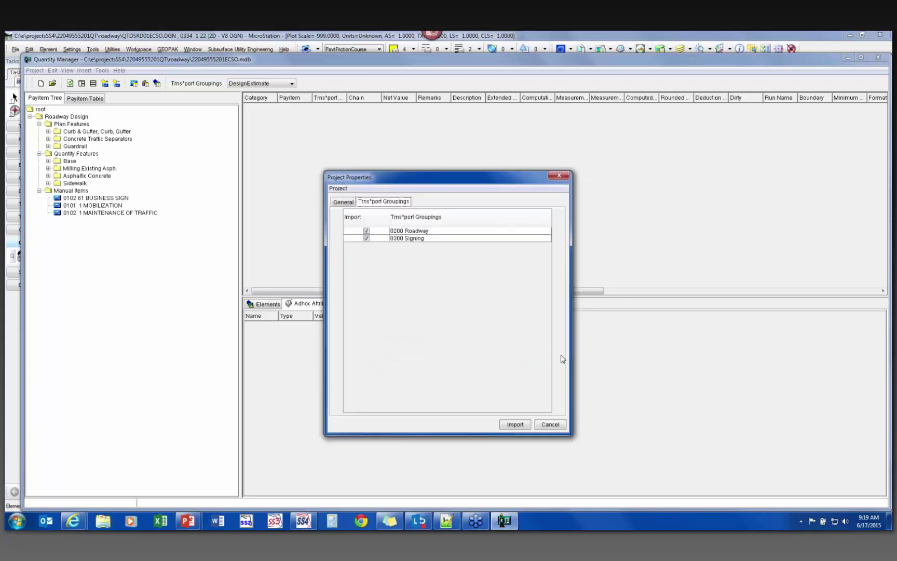
Review the General and Trns*port Groupings tabs, then import the checked groupings
click(344, 203)
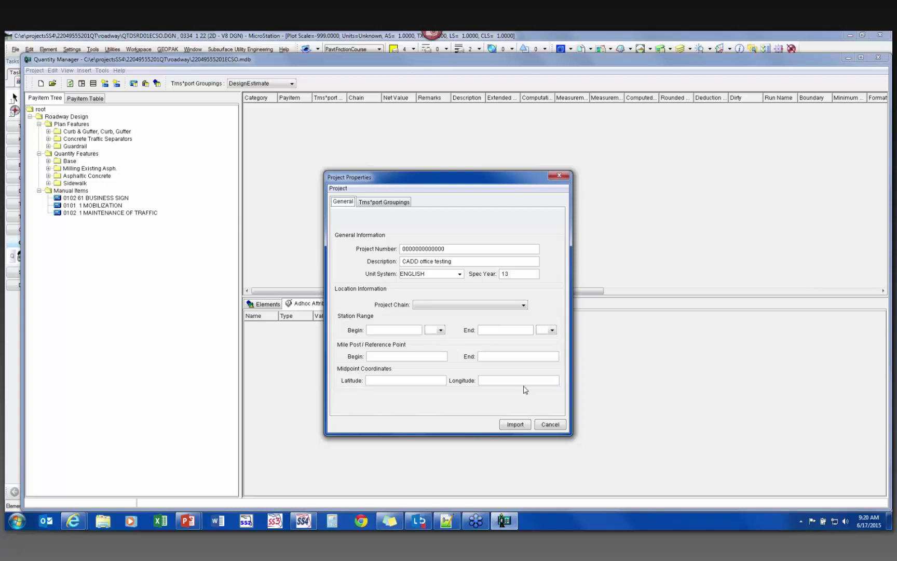
click(384, 203)
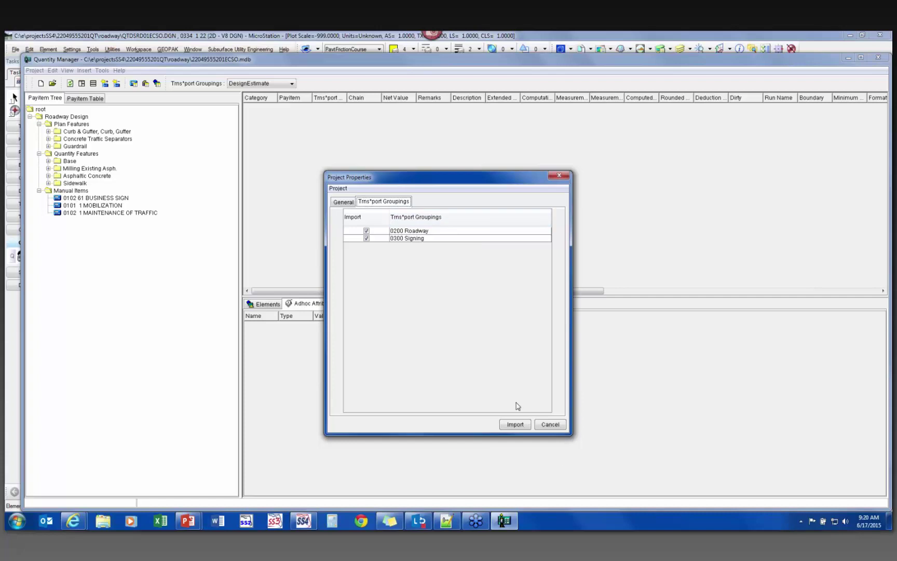
click(513, 424)
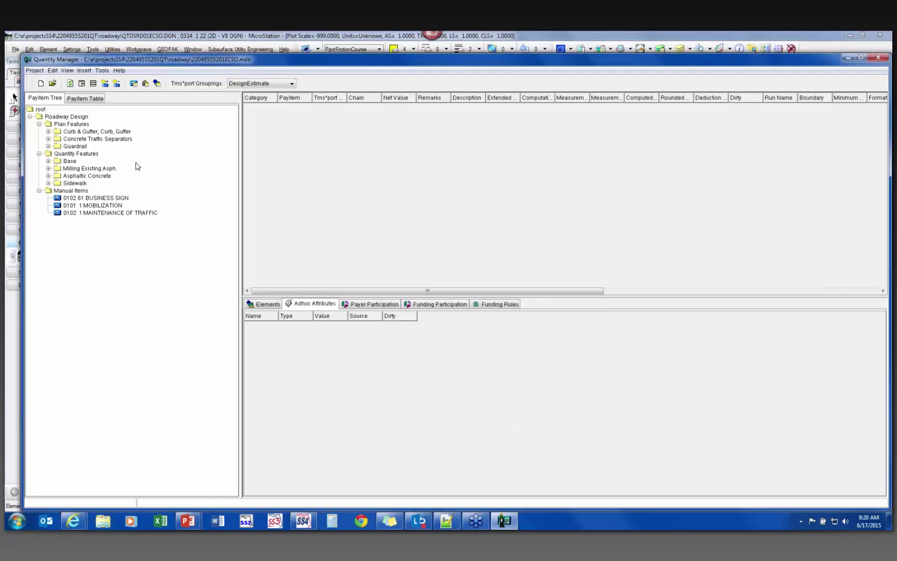
Expand the Curb & Gutter, Curb, Gutter folder and select Concrete Curb & Gutter, Type F
click(291, 85)
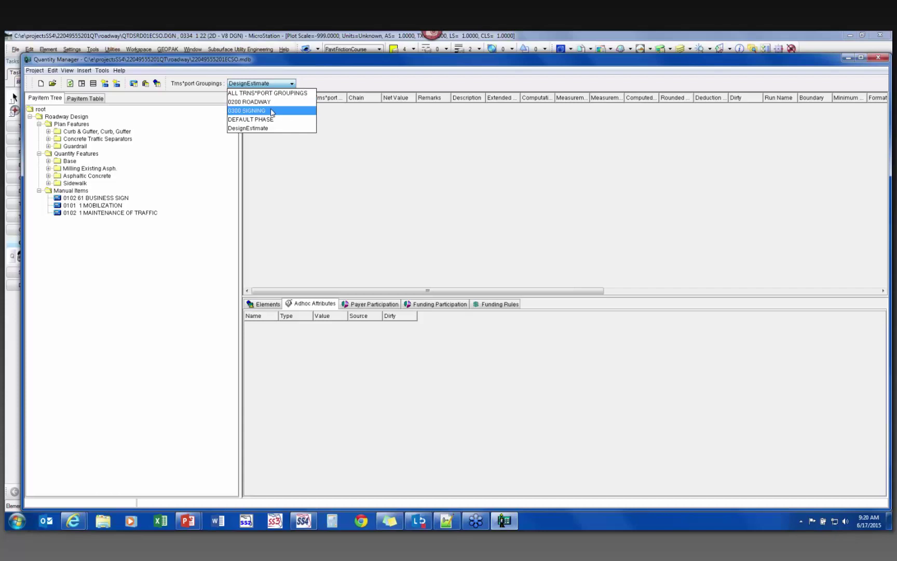
click(141, 150)
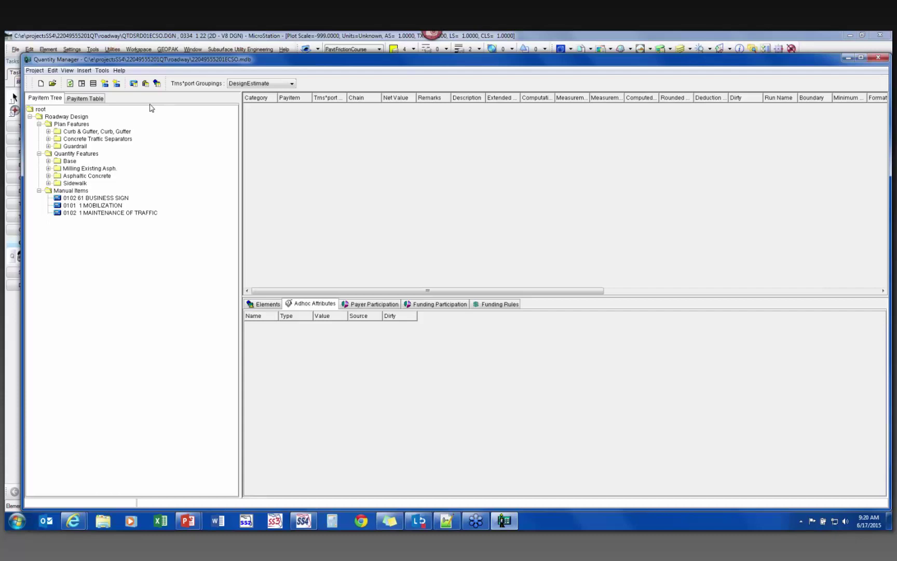
click(49, 131)
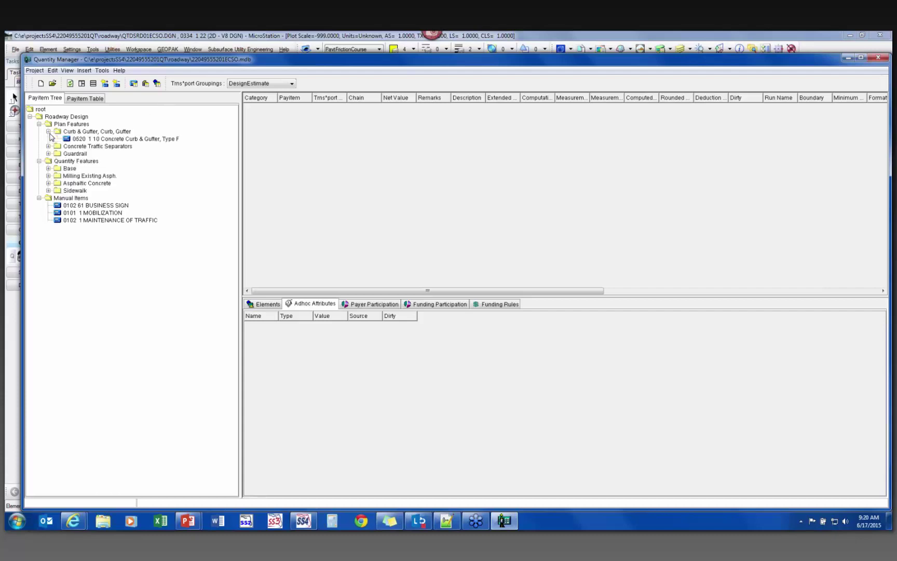
click(109, 140)
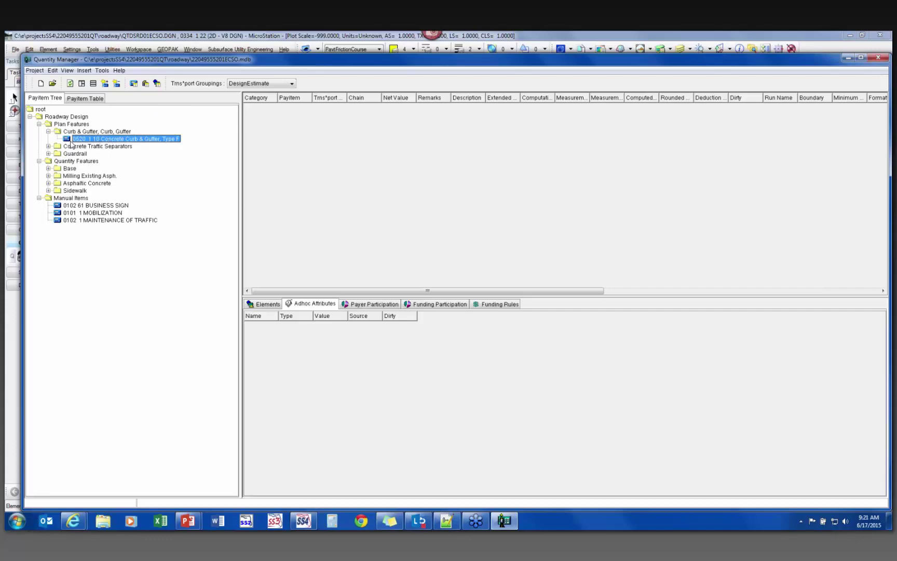
scroll(320, 176, right, 5)
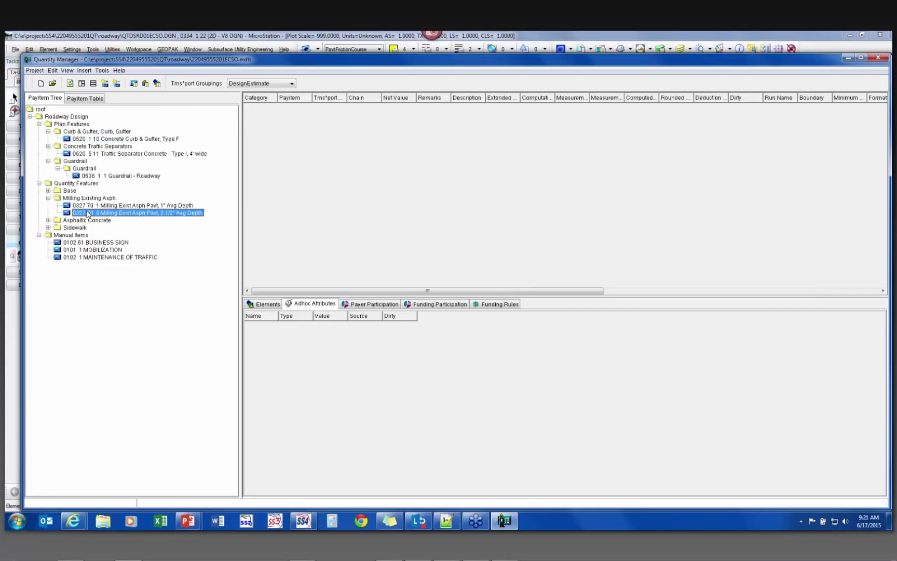
Make 0200 ROADWAY the active grouping and review milling and curb & gutter quantity rows
click(246, 85)
click(260, 102)
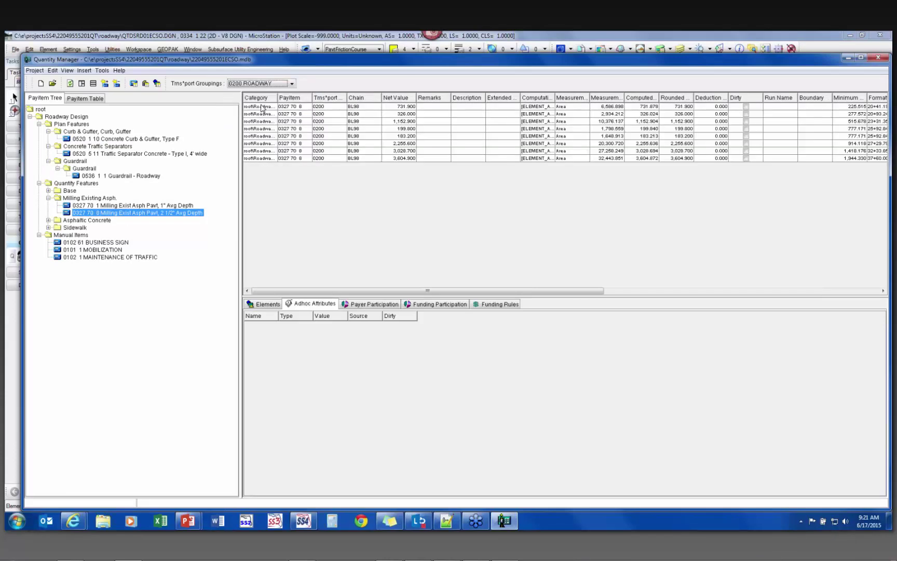
click(389, 114)
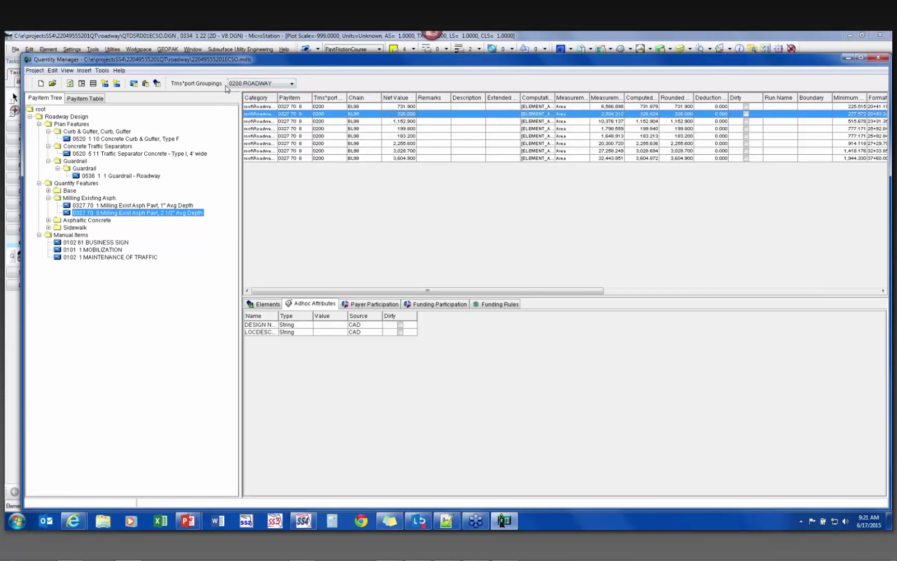
click(110, 205)
click(332, 143)
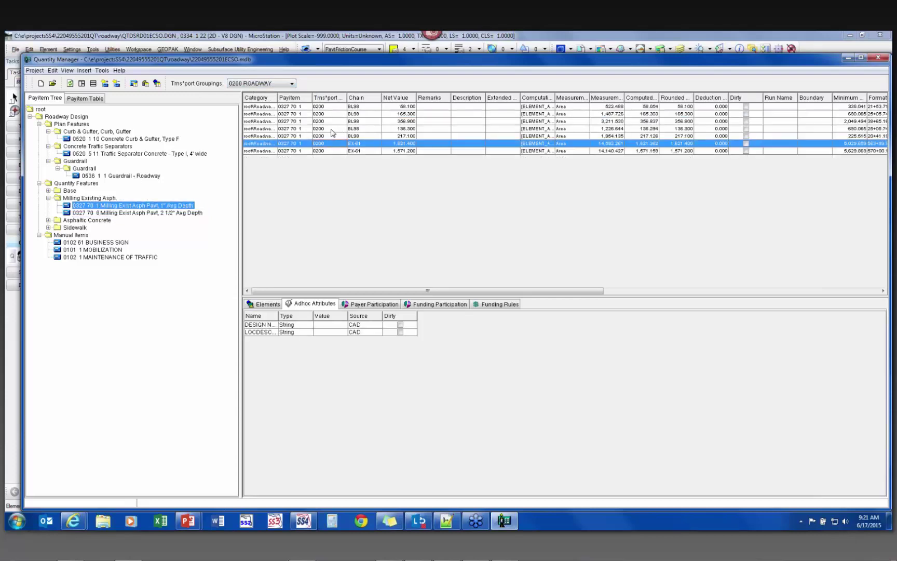
click(128, 139)
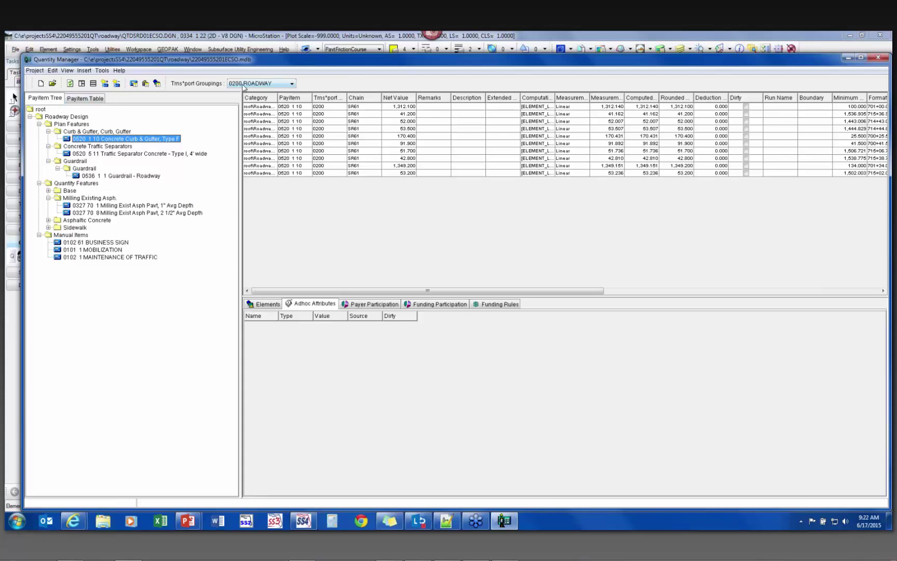
Start a project export in aecXML + Funding format with file name webinar
click(35, 71)
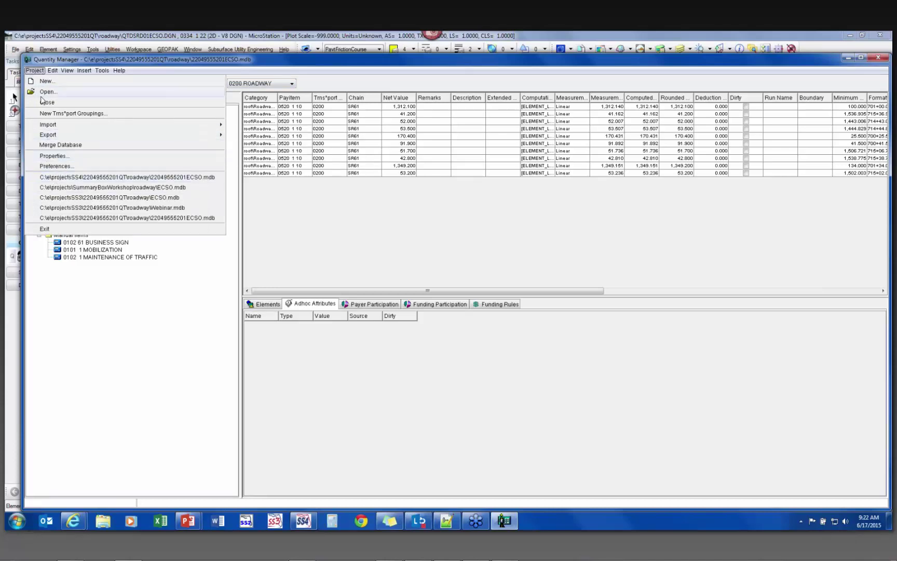
mouse_move(52, 125)
mouse_move(241, 135)
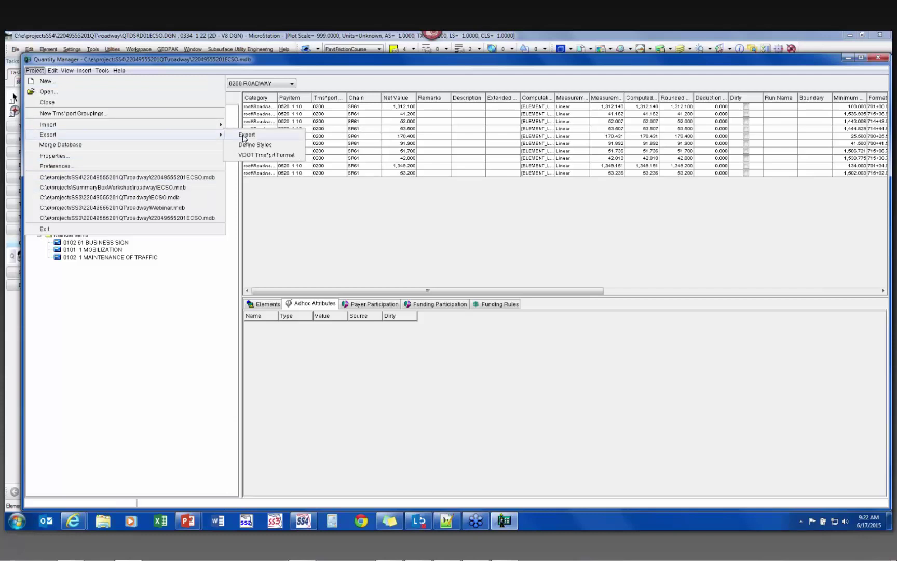
click(243, 134)
drag(436, 237, 366, 197)
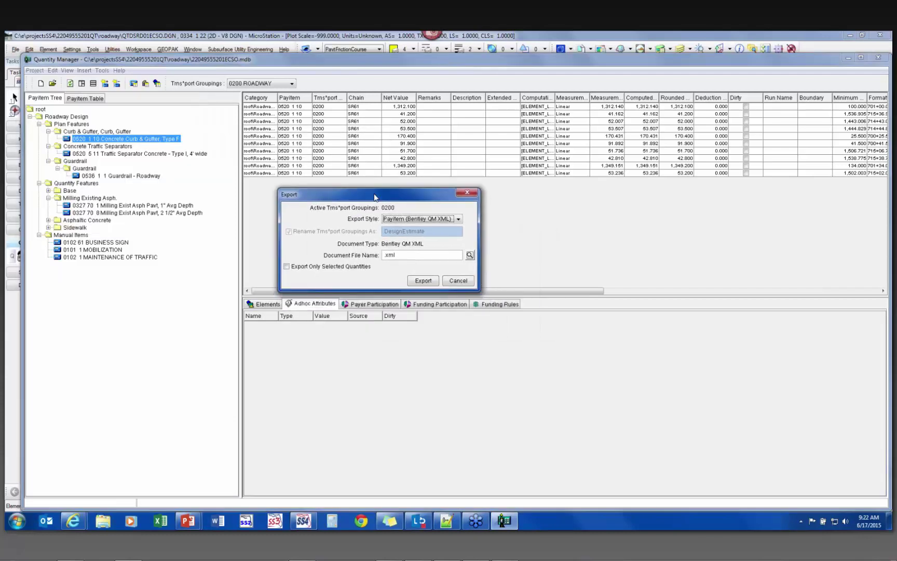
click(425, 219)
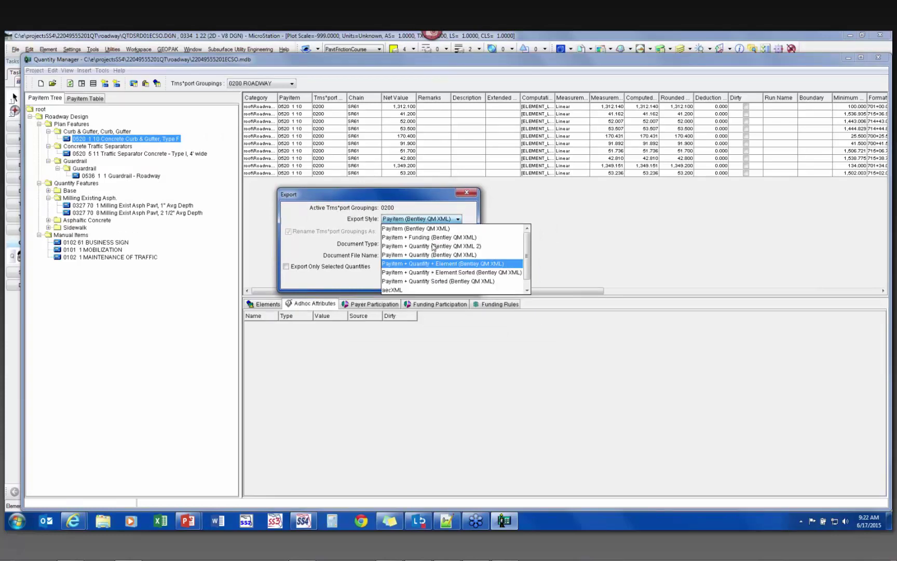
scroll(432, 249, down, 1)
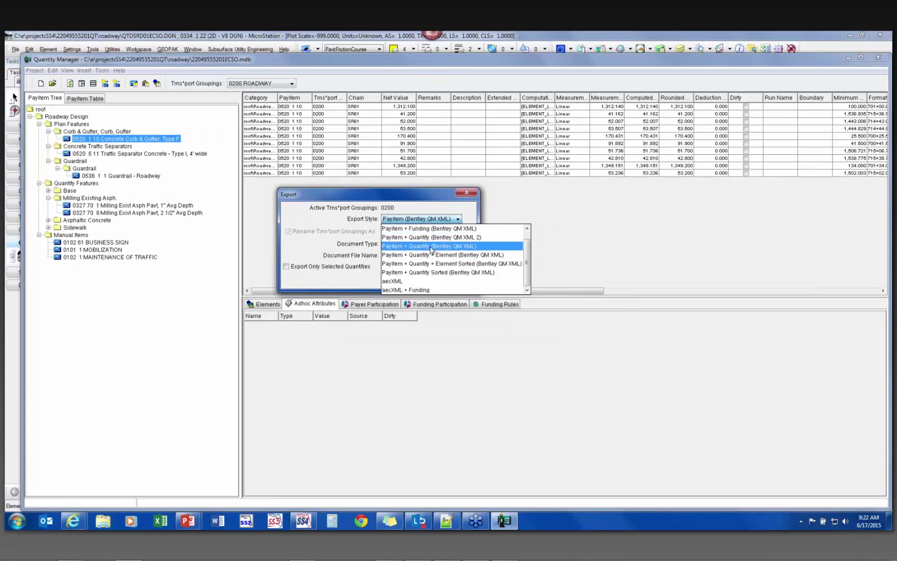
click(437, 290)
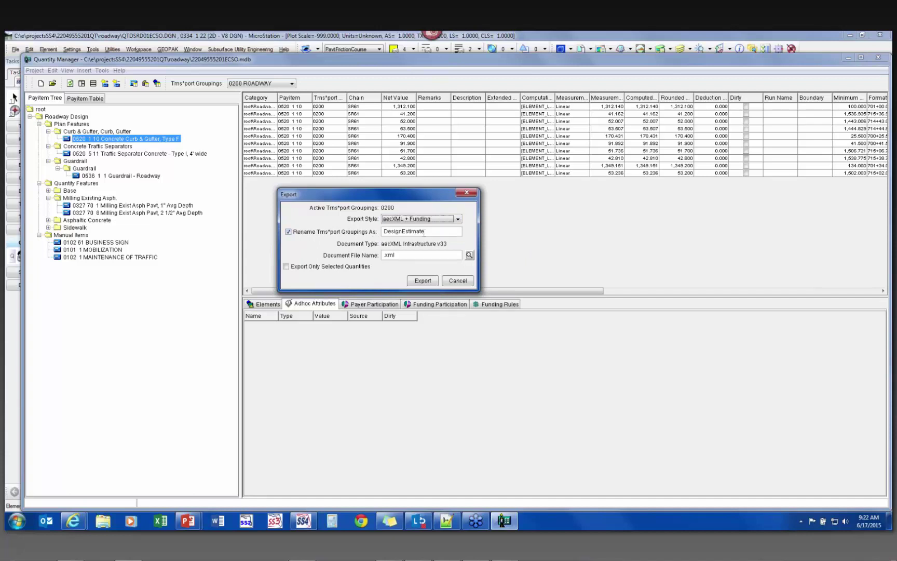
click(384, 255)
text(webinar)
Select all pay items in the Payitem Table and export only the selected quantities
click(91, 100)
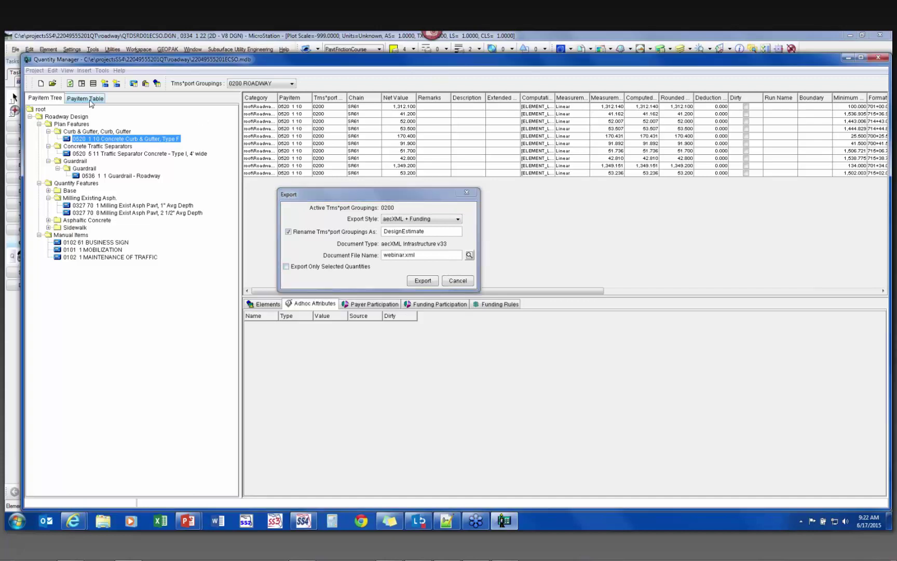
click(91, 100)
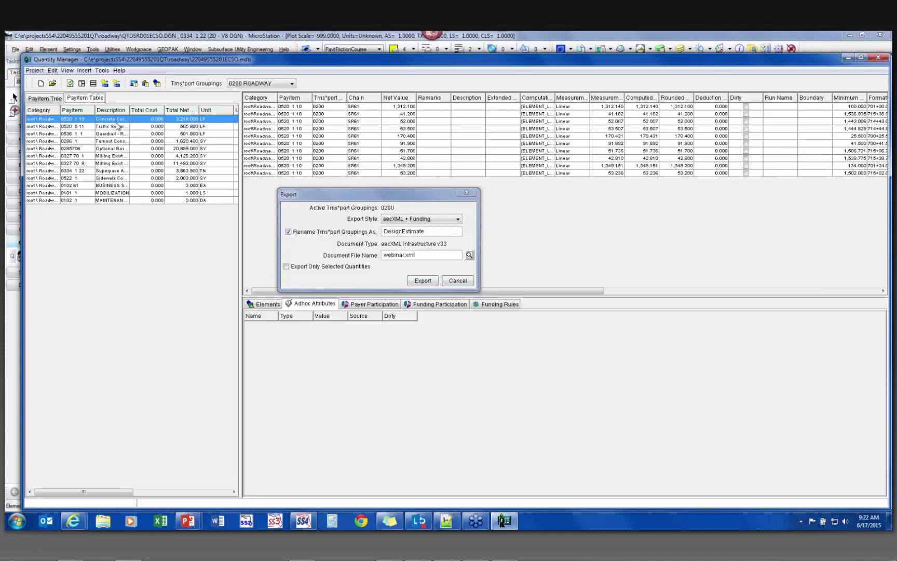
shift+click(102, 200)
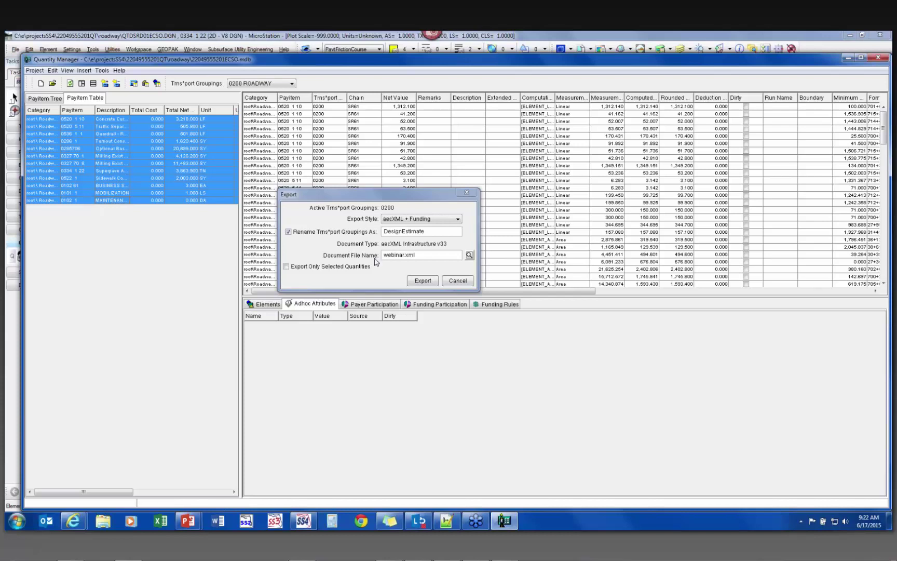
click(327, 267)
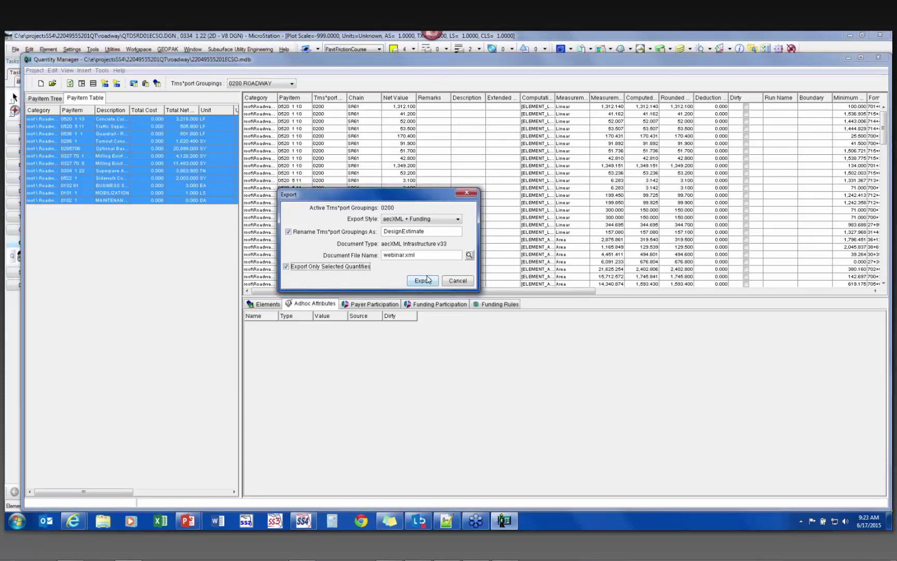
click(422, 280)
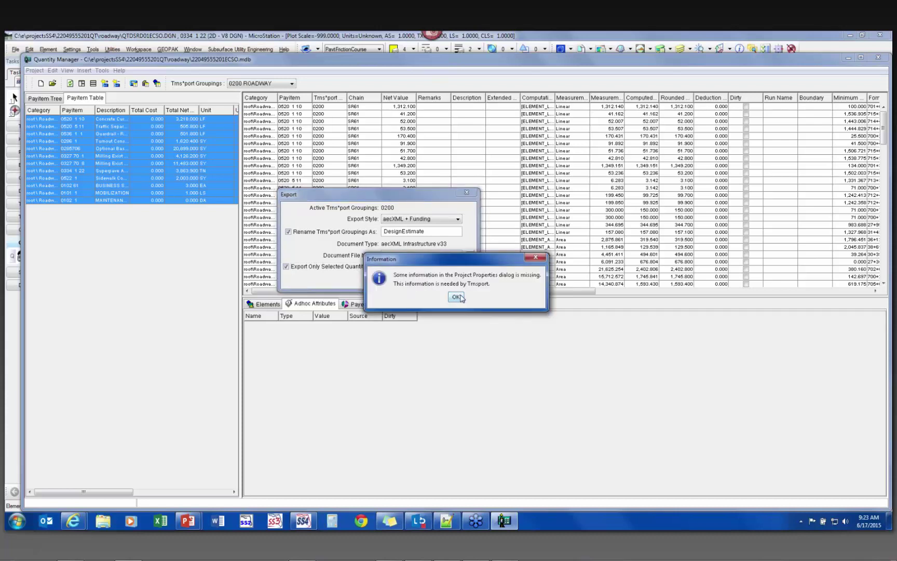
click(456, 296)
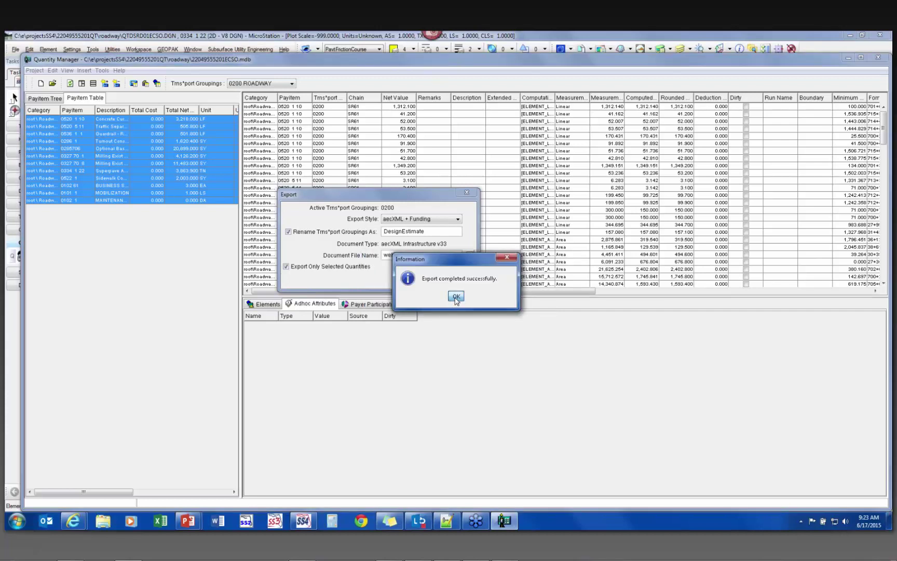
click(455, 298)
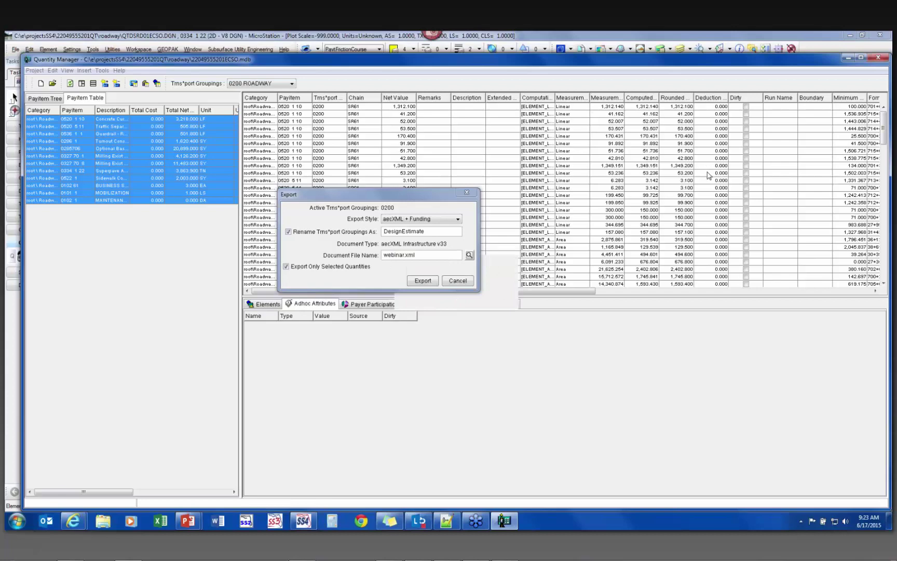
Close Quantity Manager and launch the XML Quantity Rounder from the Trnsport actions
click(848, 57)
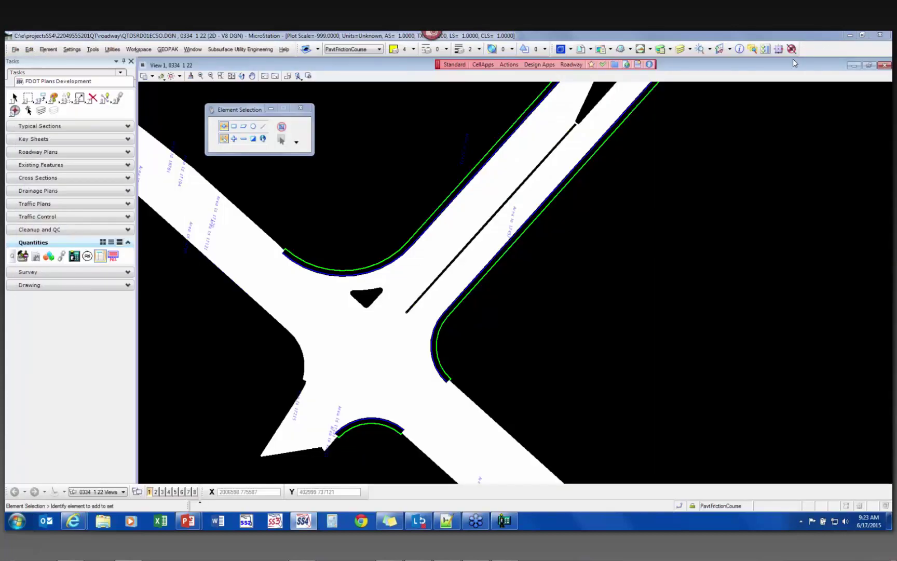
click(431, 164)
click(507, 65)
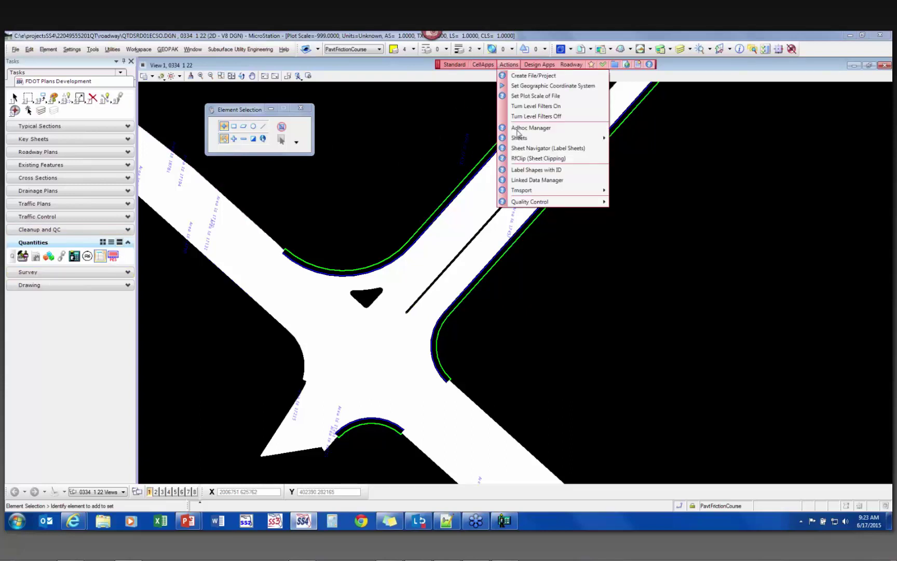
mouse_move(524, 190)
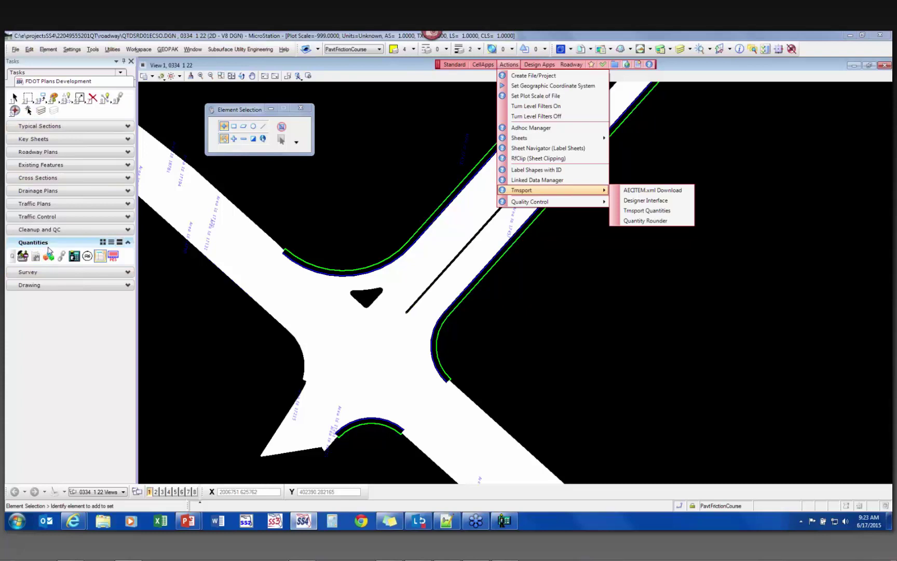
click(87, 256)
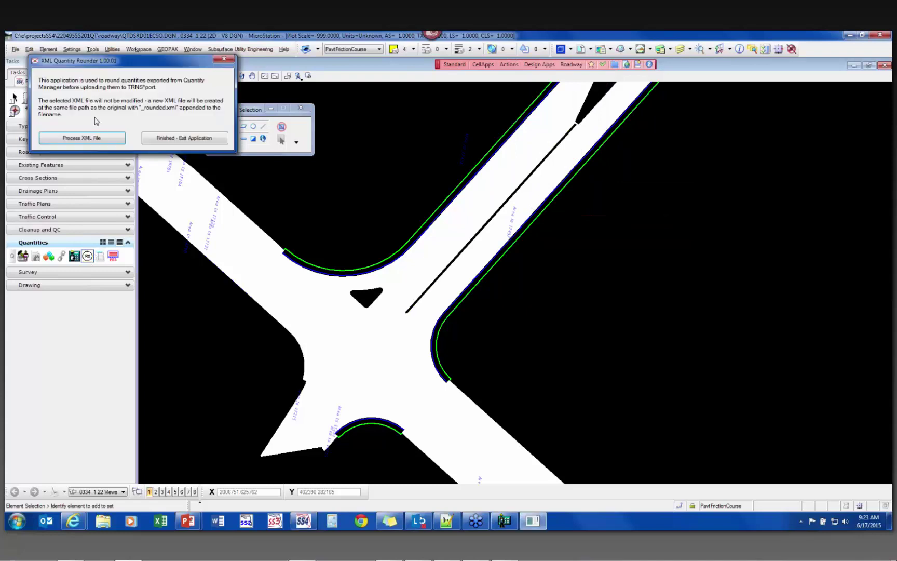
drag(63, 60, 159, 102)
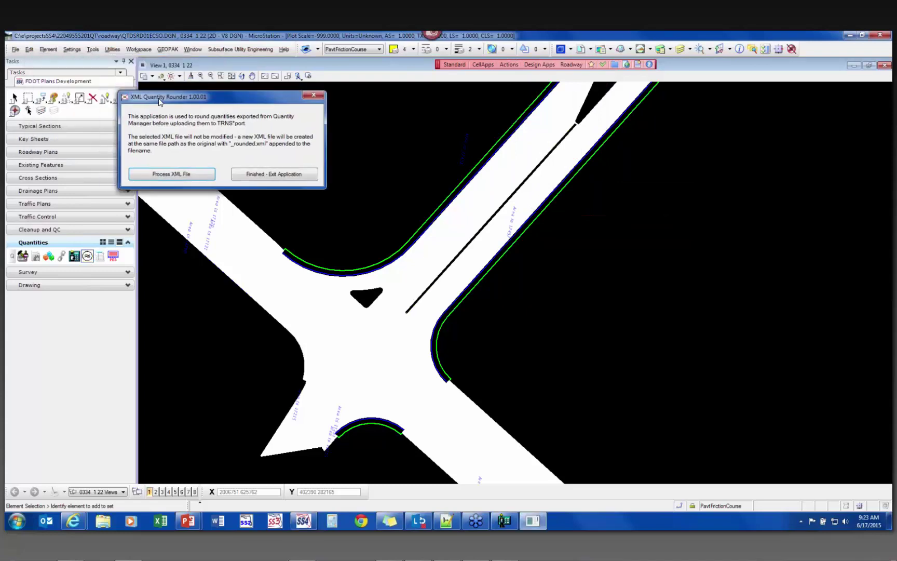
Round webinar.xml from the roadway folder into webinar_rounded.xml and exit the rounder
click(158, 176)
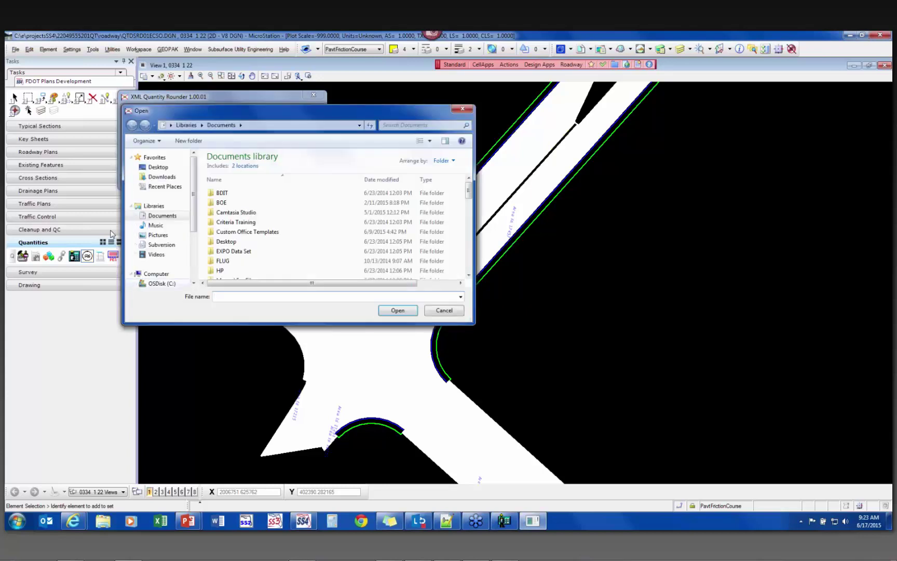
click(167, 284)
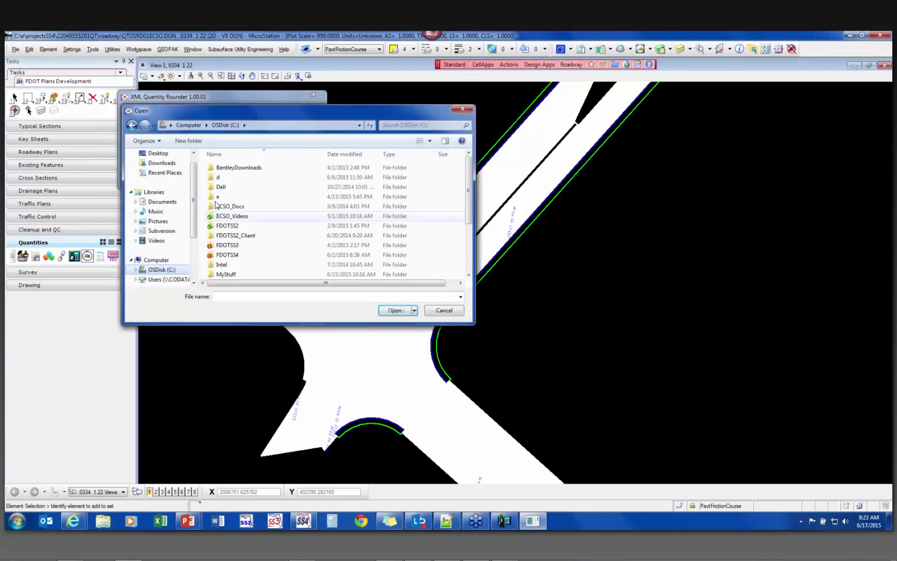
double_click(238, 194)
double_click(239, 188)
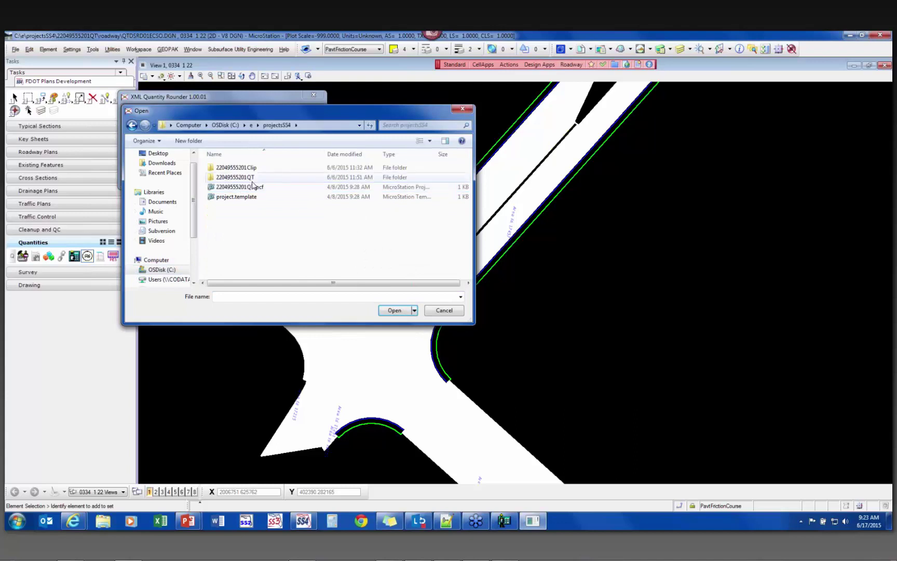
double_click(260, 178)
scroll(260, 224, down, 5)
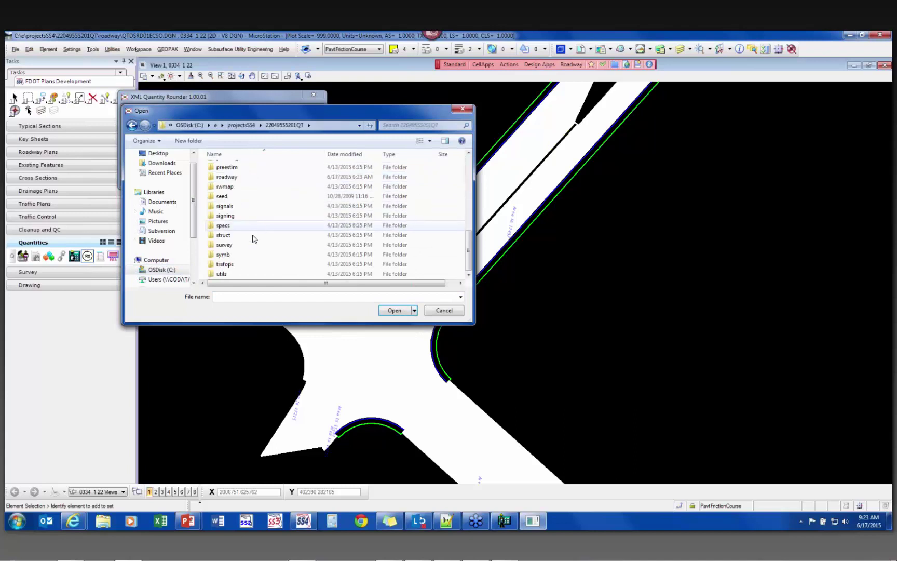
click(239, 178)
double_click(239, 178)
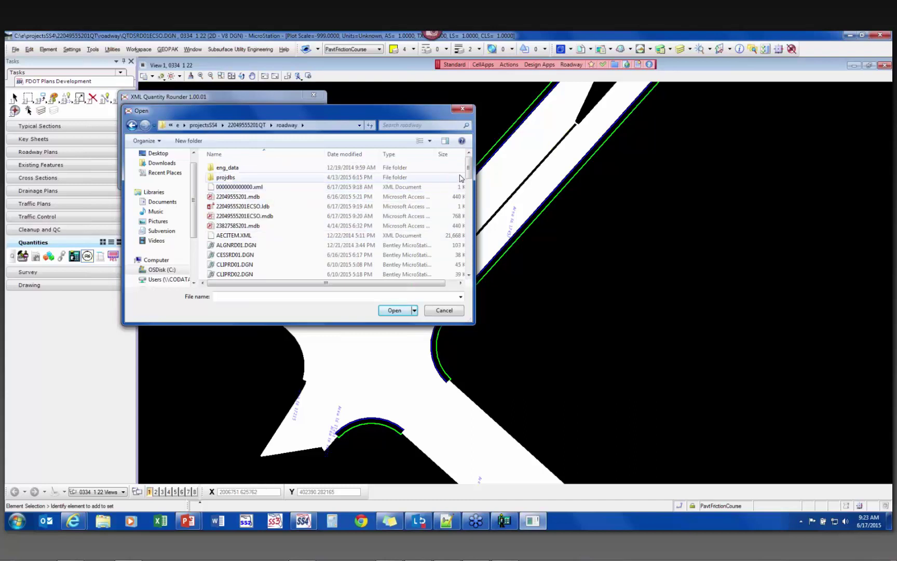
click(470, 275)
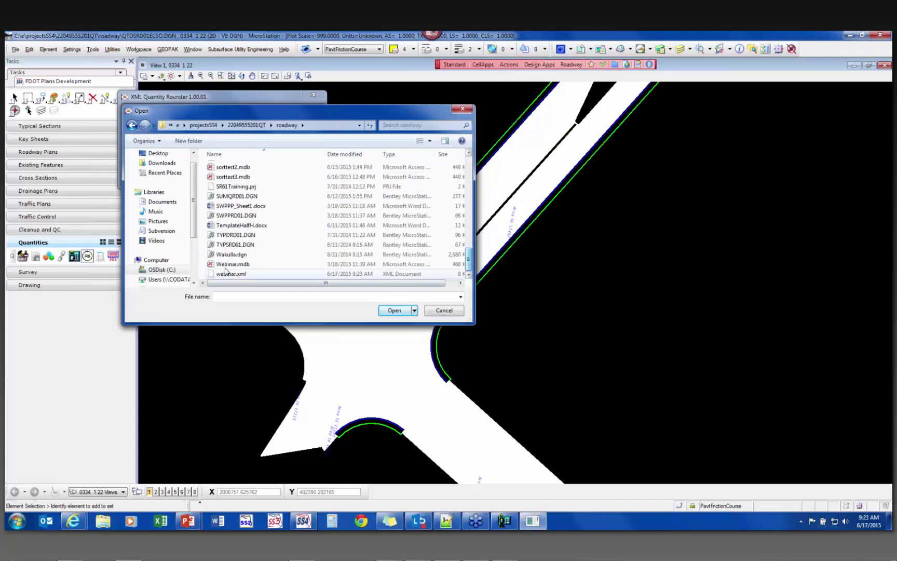
click(268, 273)
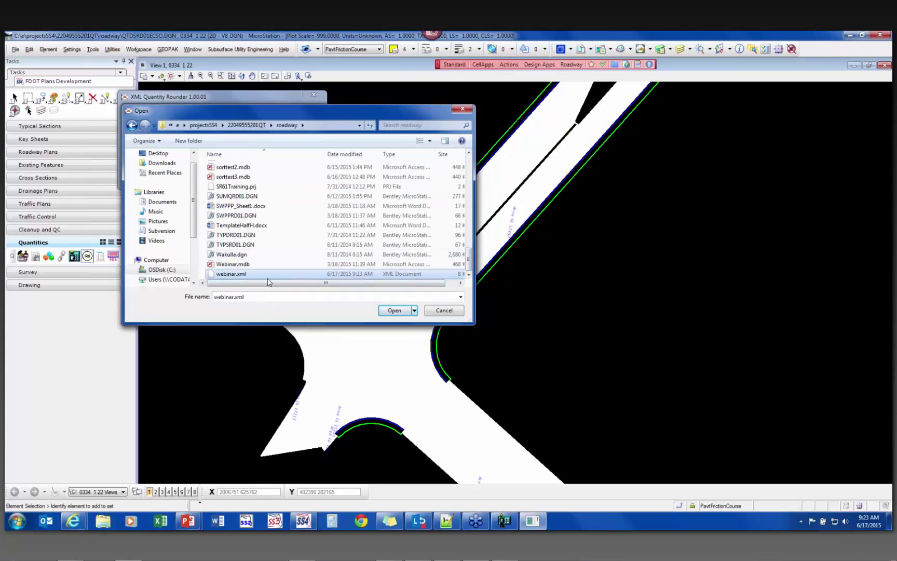
click(394, 310)
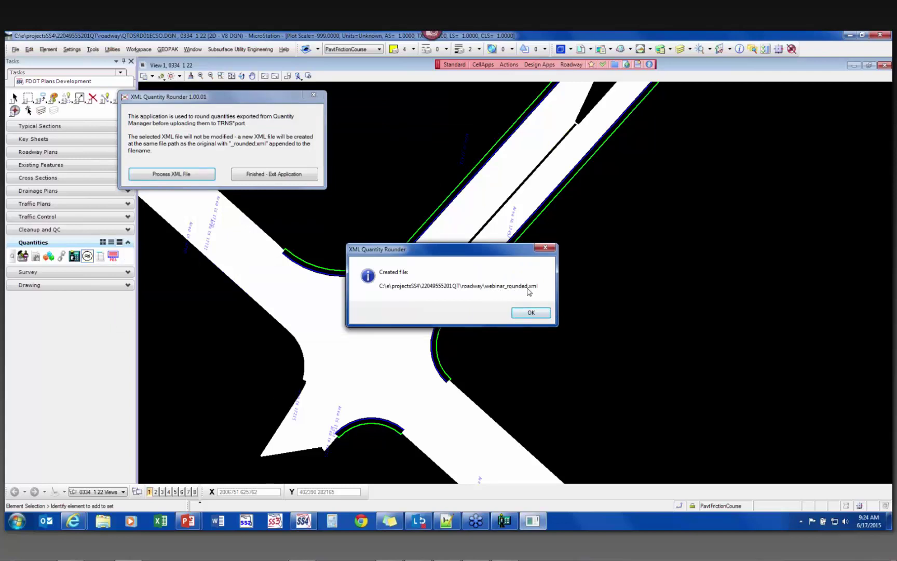
click(530, 313)
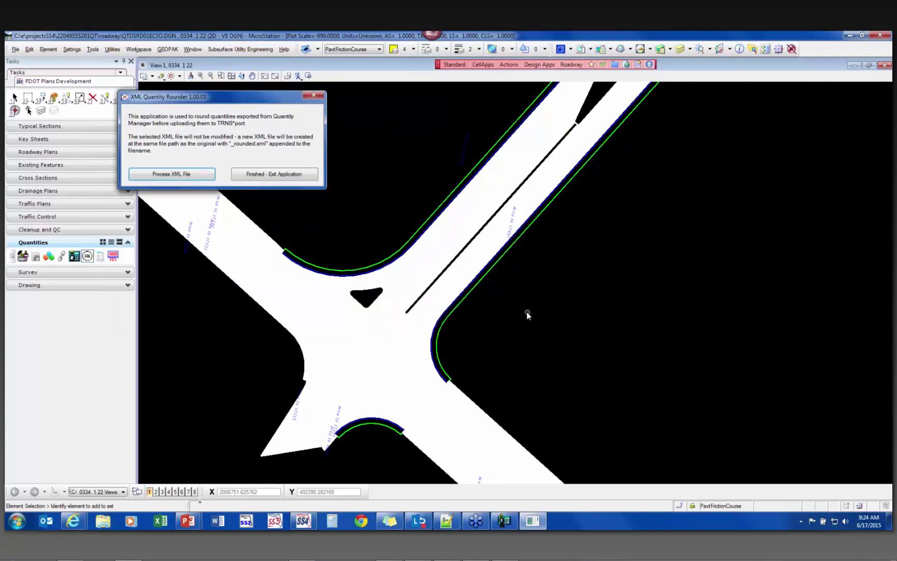
click(289, 178)
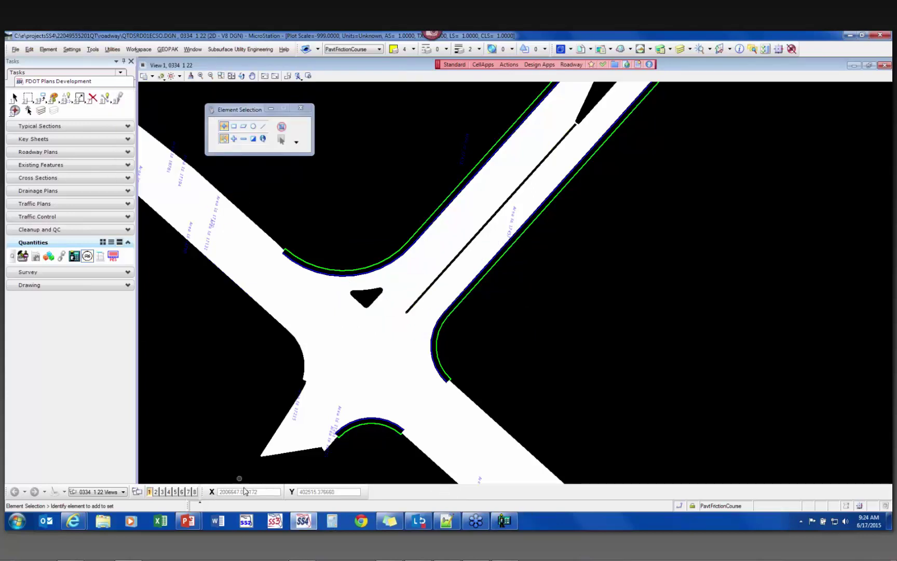
click(83, 522)
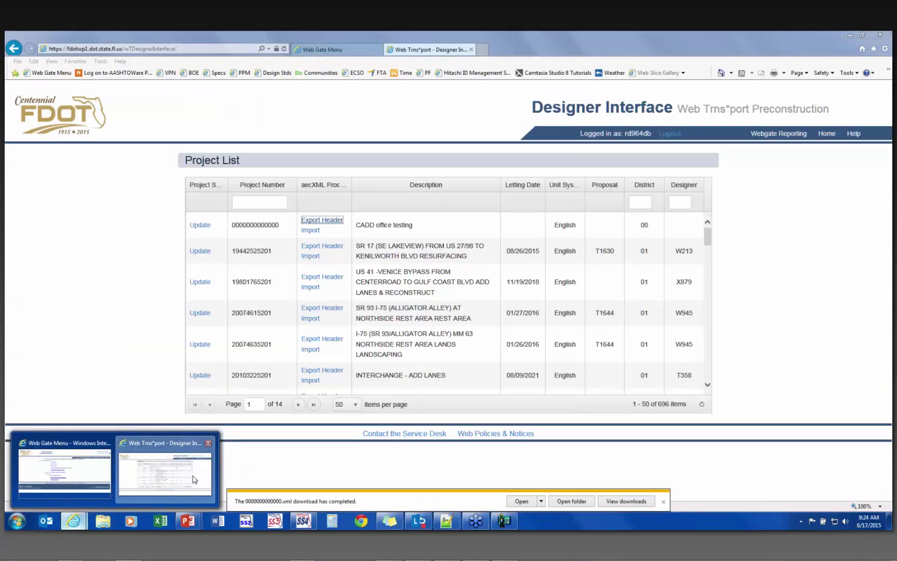
click(196, 478)
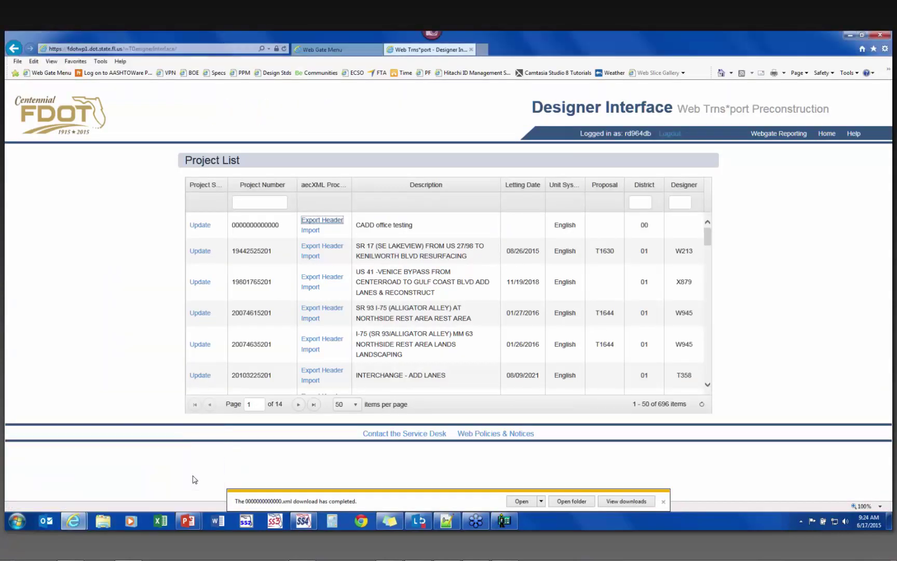
click(310, 230)
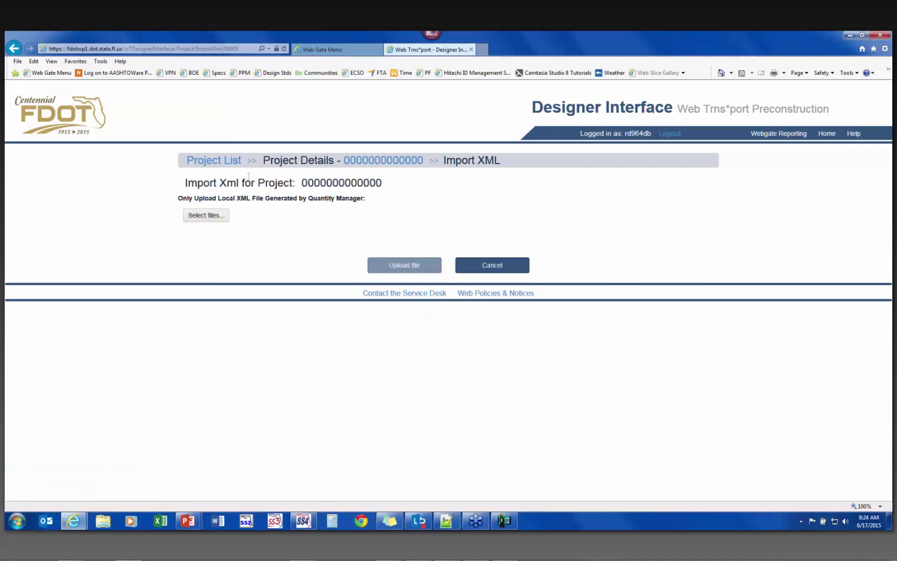
click(199, 218)
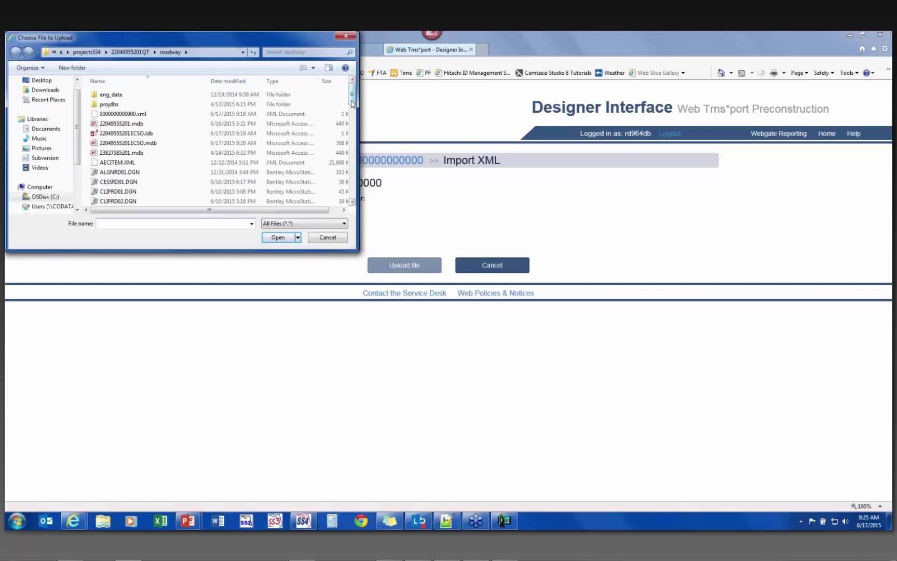
drag(351, 105, 350, 195)
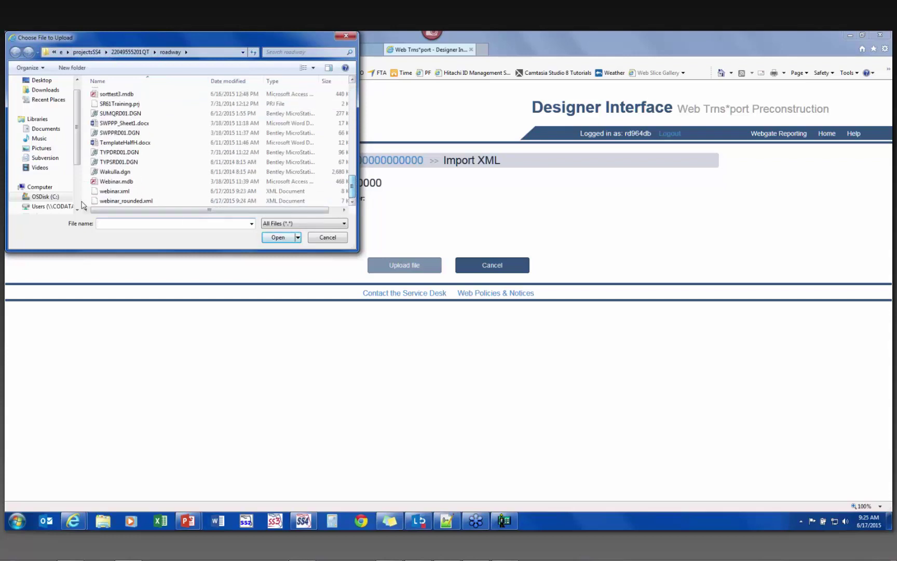
click(155, 203)
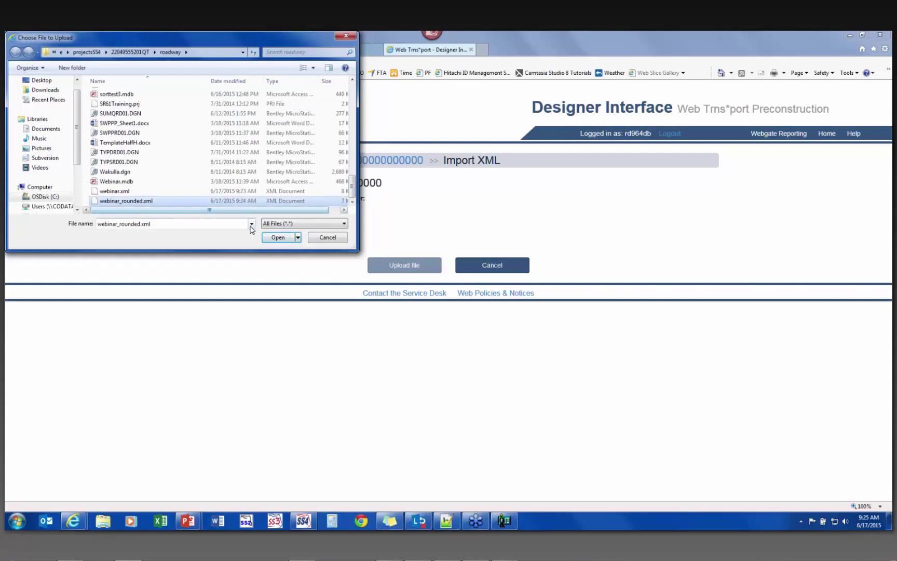
click(285, 240)
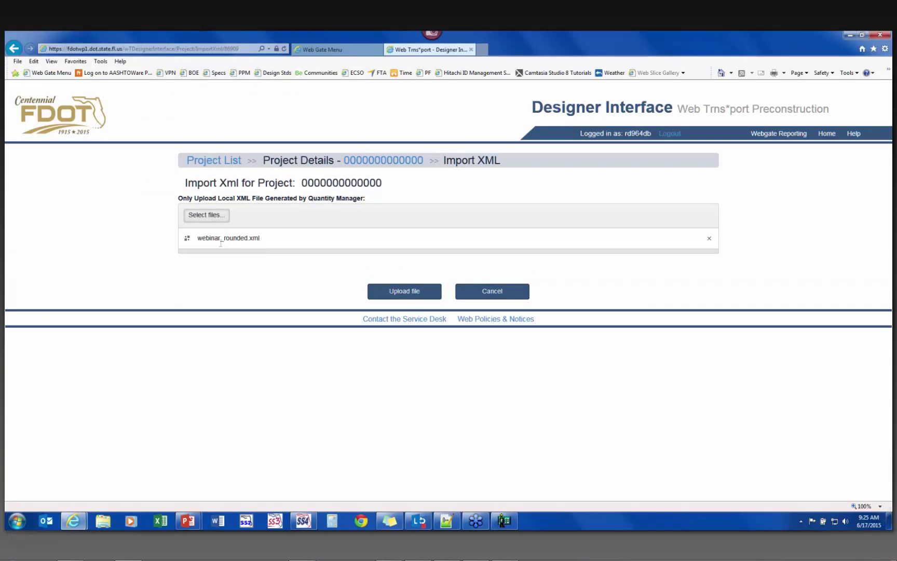
Upload the rounded XML, review the invalid category number errors, and cancel the import
click(401, 294)
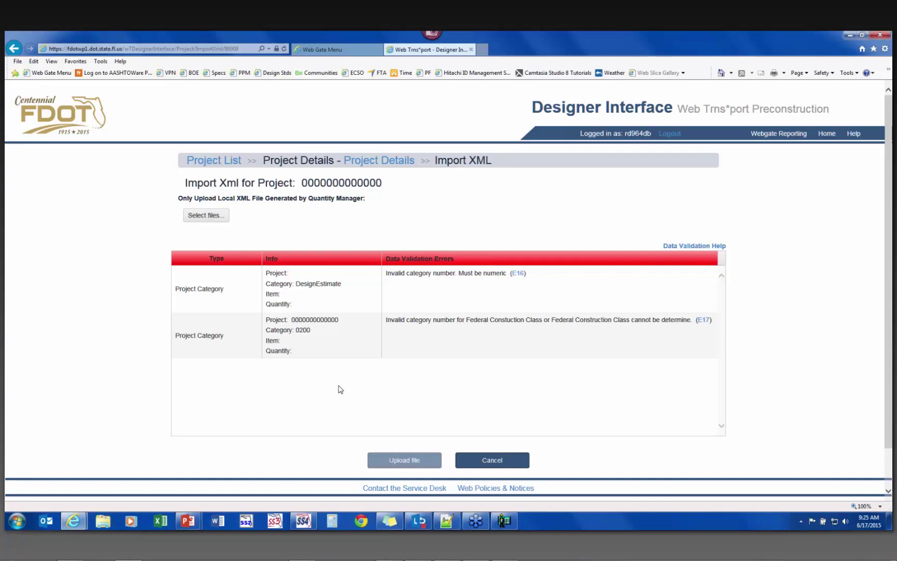
click(485, 460)
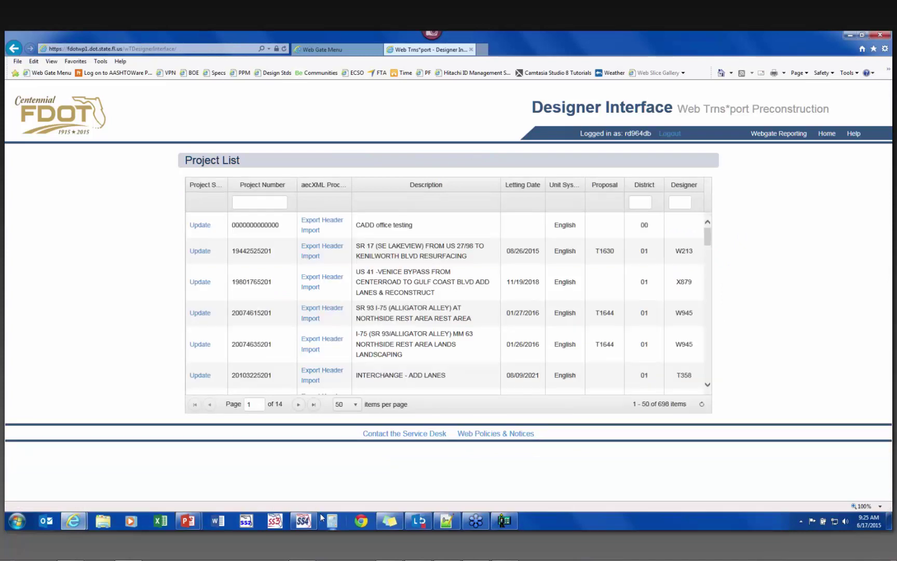
click(505, 521)
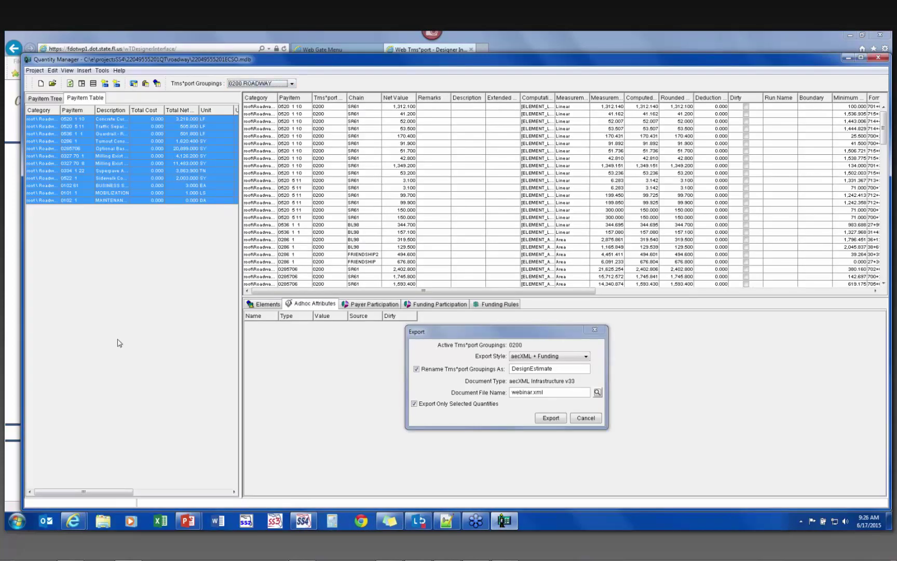
Close the export settings without exporting and filter the quantities to the 0300 SIGNING grouping
click(592, 419)
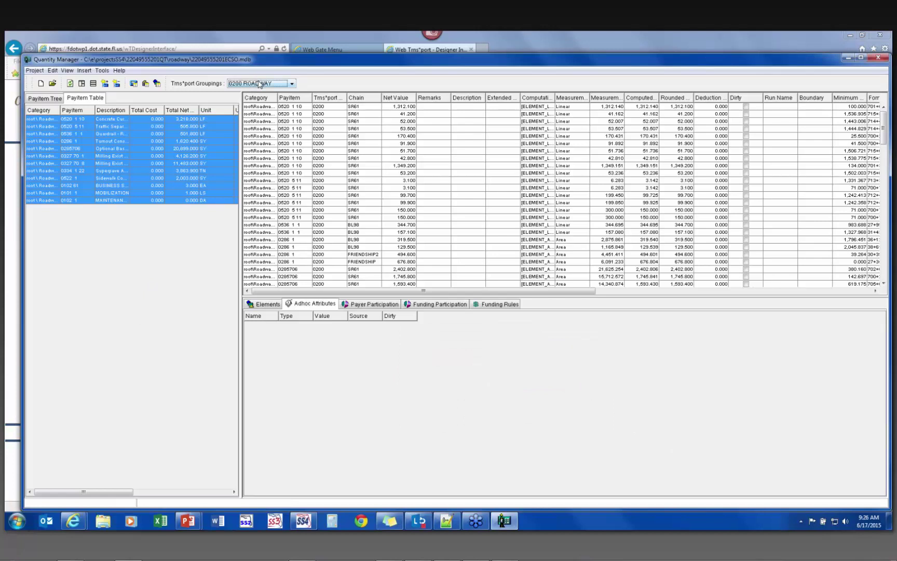
click(293, 84)
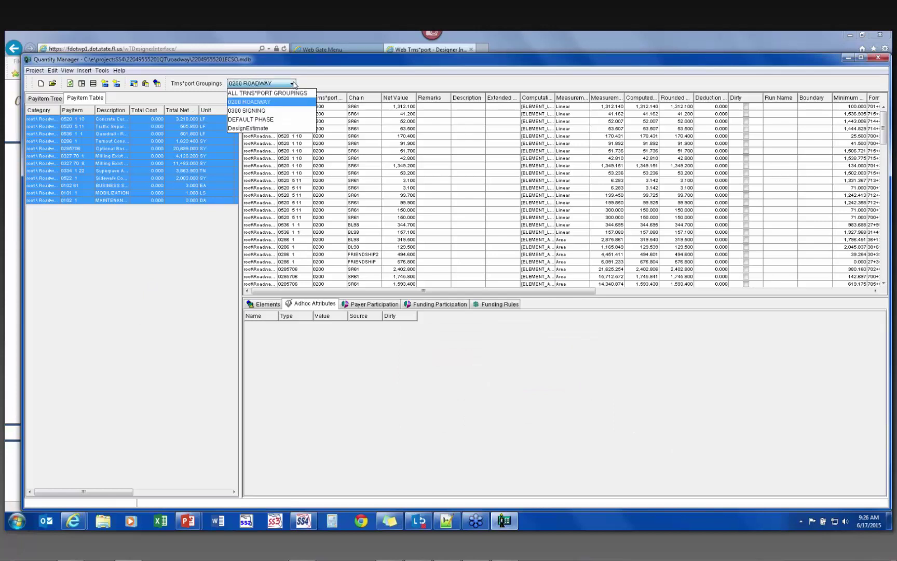
click(257, 94)
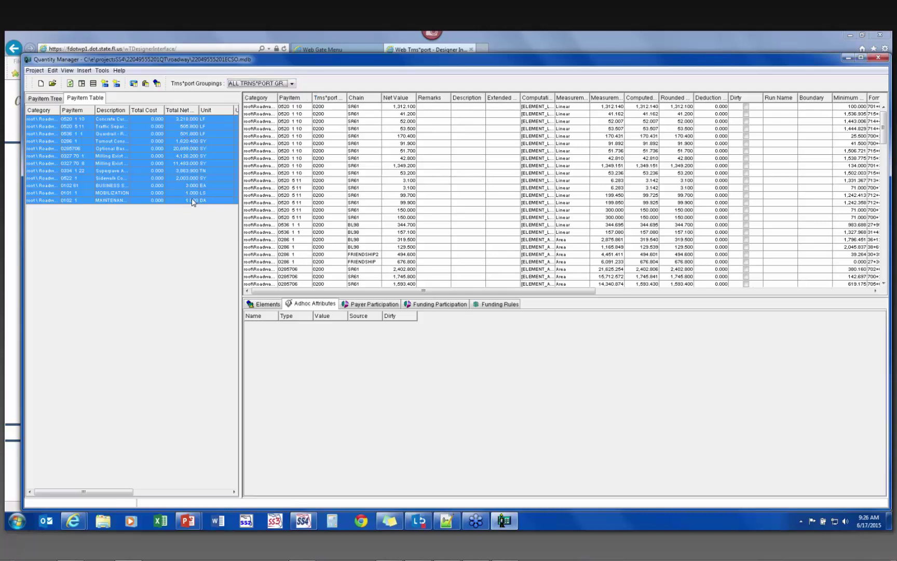
click(258, 84)
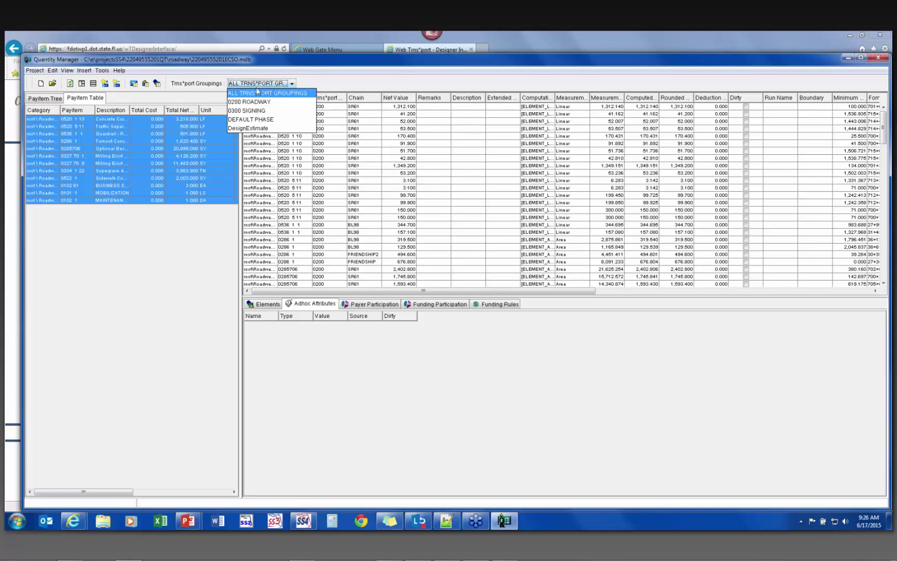
click(270, 112)
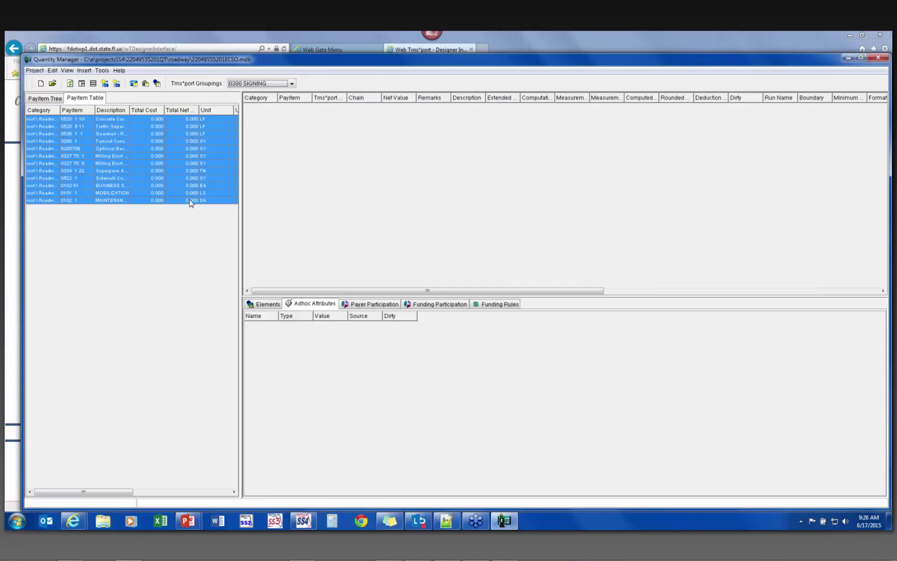
Filter to the DesignEstimate grouping, select its 0102 1 pay item, and return to the project list
click(280, 84)
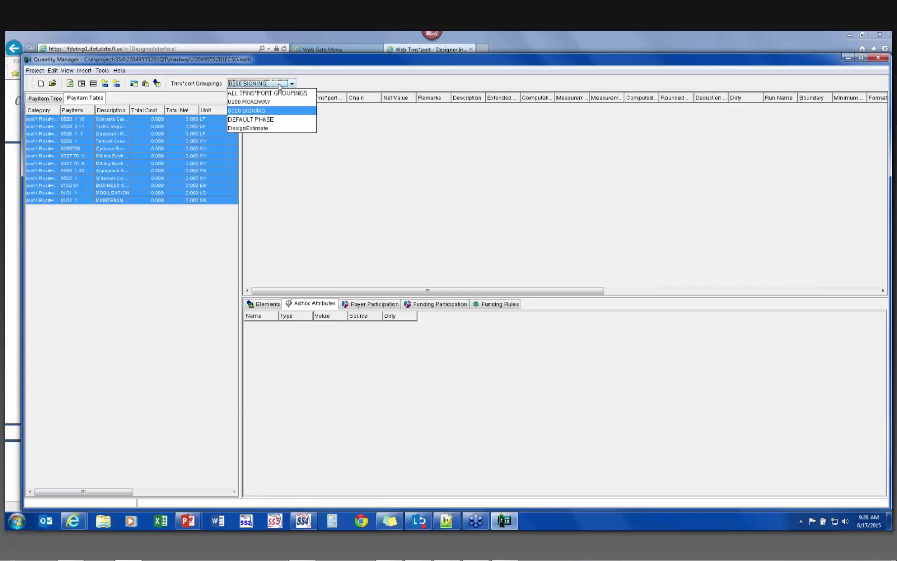
click(273, 130)
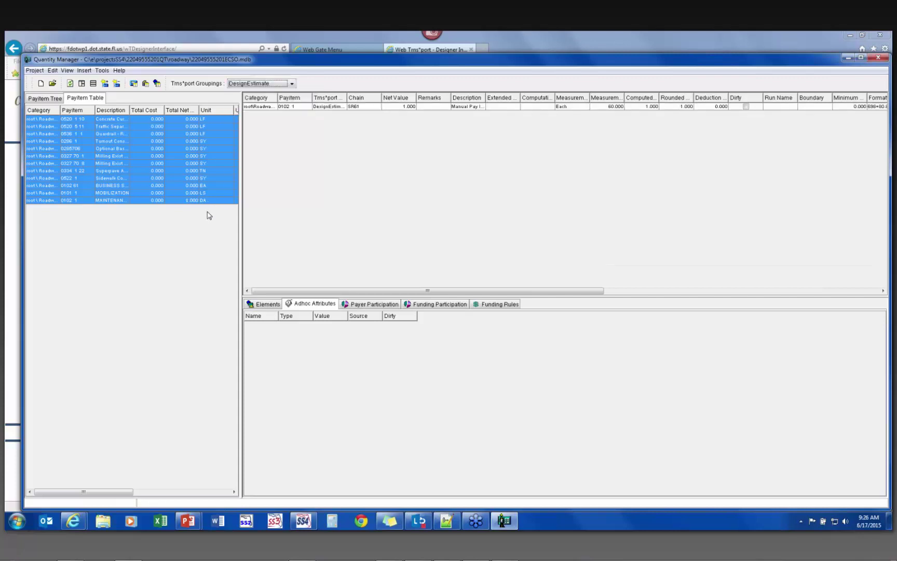
click(139, 201)
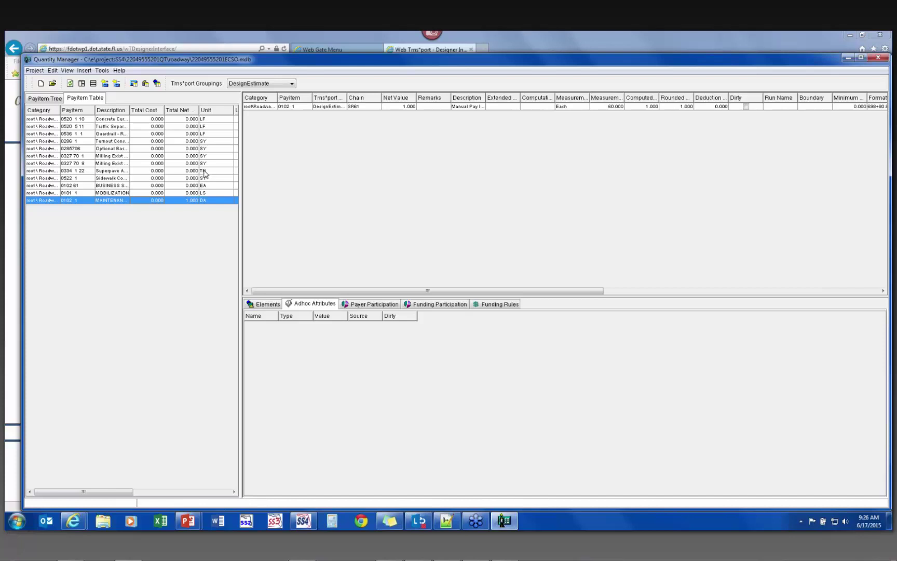
click(534, 41)
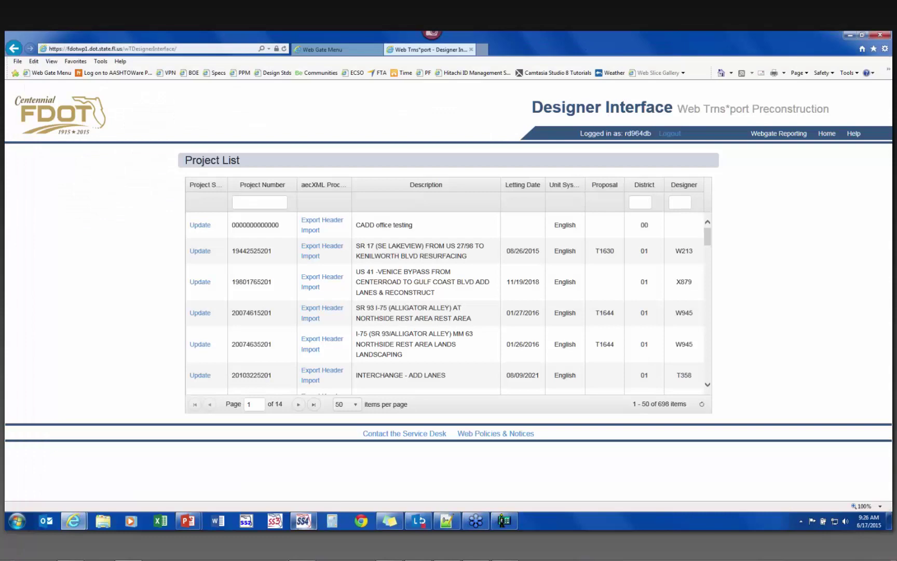
Identify the asphalt pavement's pay item by ID and compute 1368.8200 TN for 0334 1 22
click(301, 525)
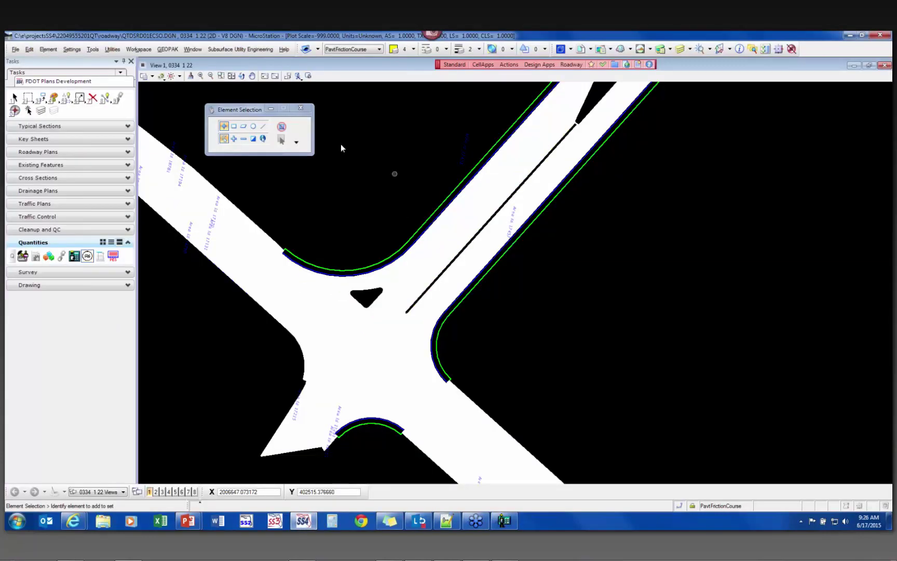
click(23, 257)
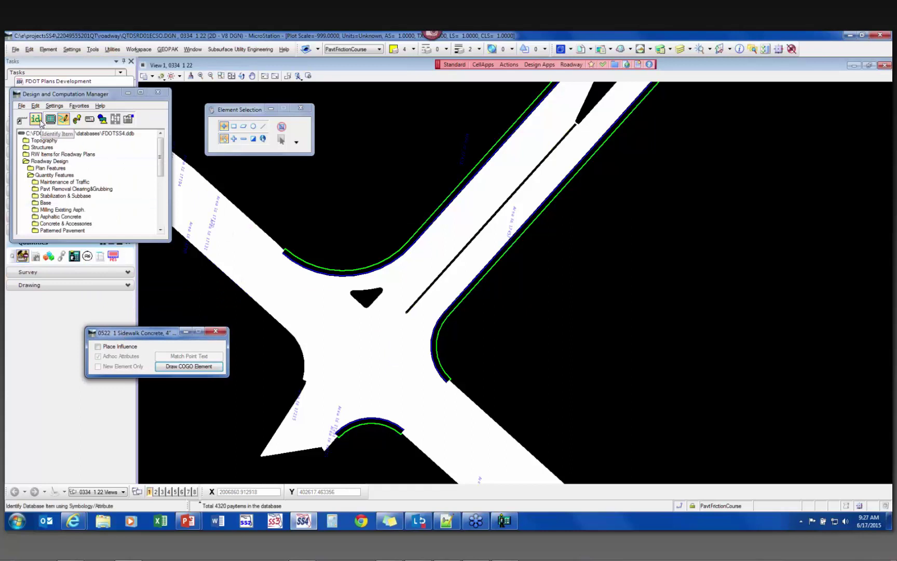
click(64, 119)
click(339, 319)
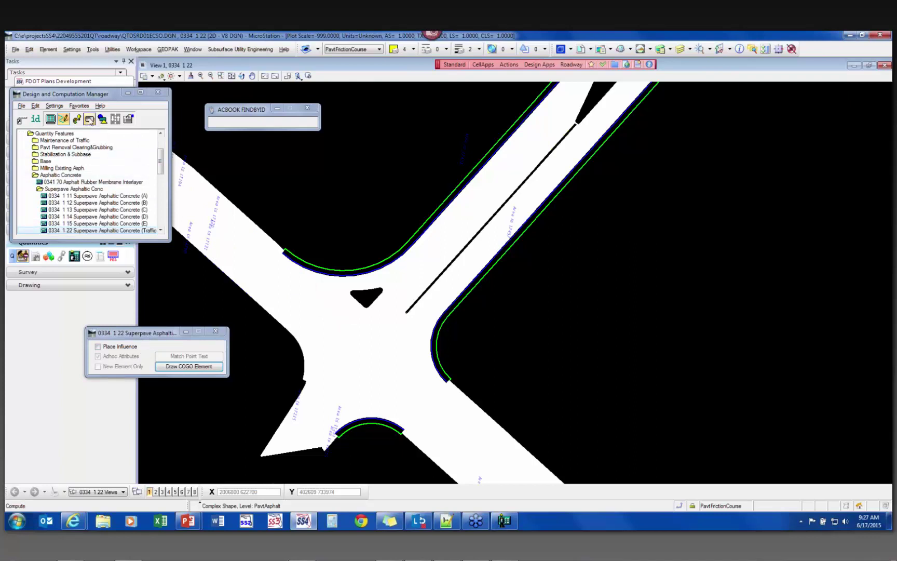
click(89, 119)
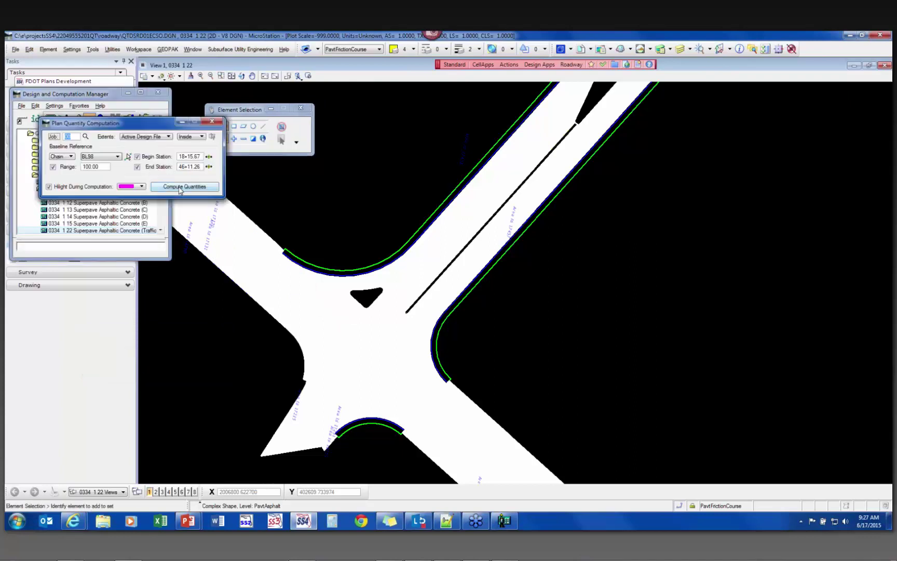
click(181, 187)
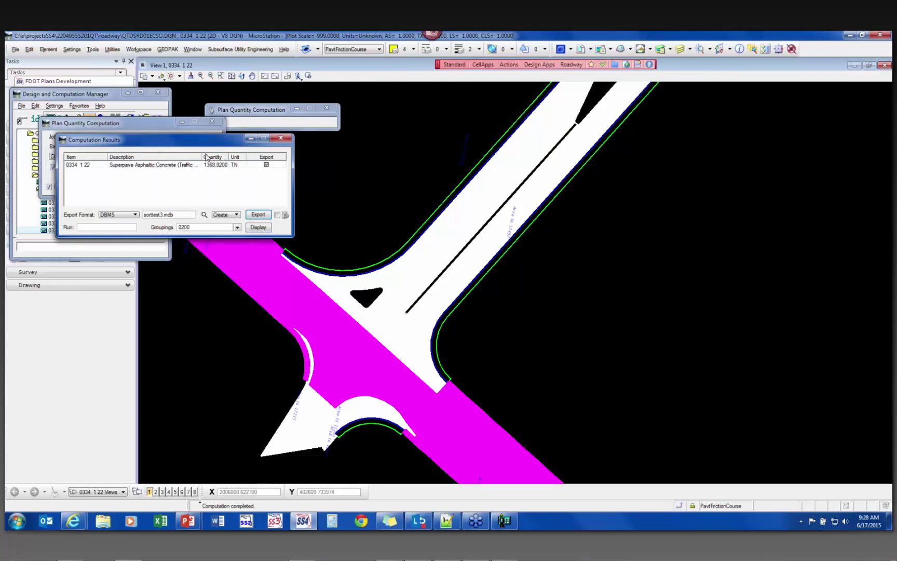
Move the Computation Results window aside and export the 0334 1 22 quantity under grouping 0200
drag(198, 141, 232, 160)
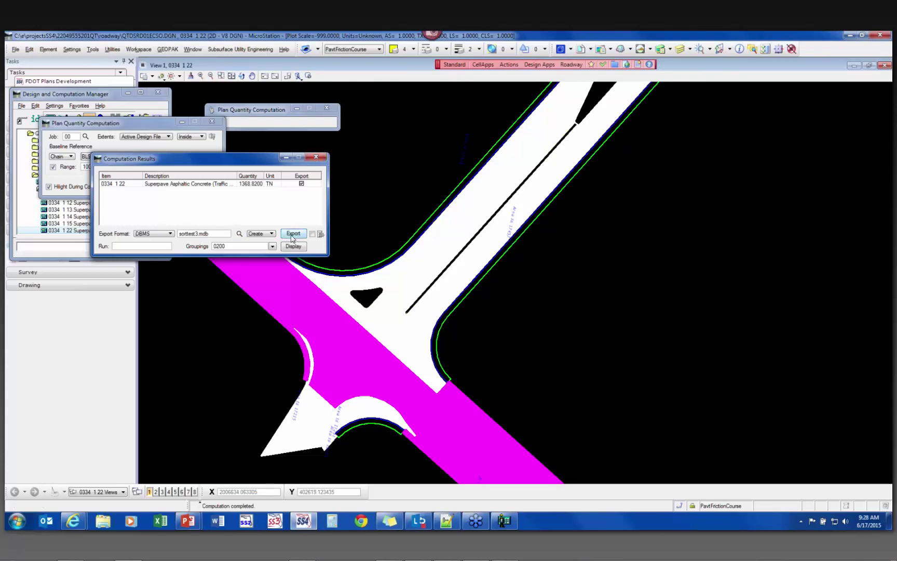
click(253, 234)
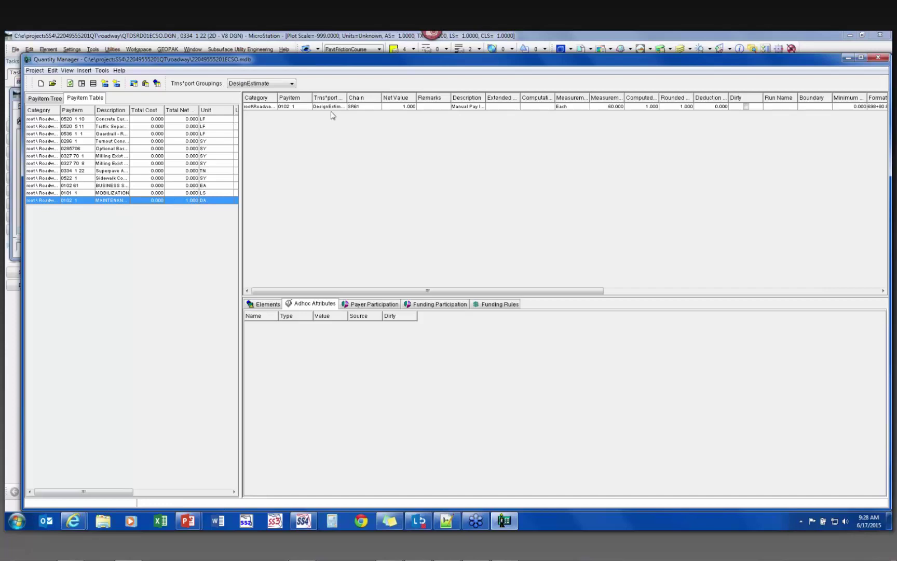
Edit the 0102 1 quantity's properties to move it from DesignEstimate into the 0200 ROADWAY grouping
click(378, 107)
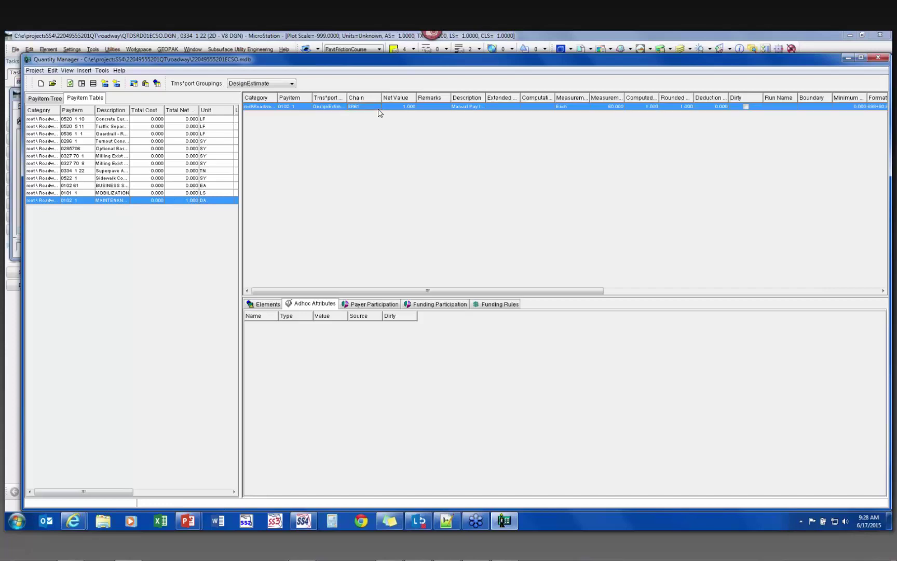
right_click(340, 108)
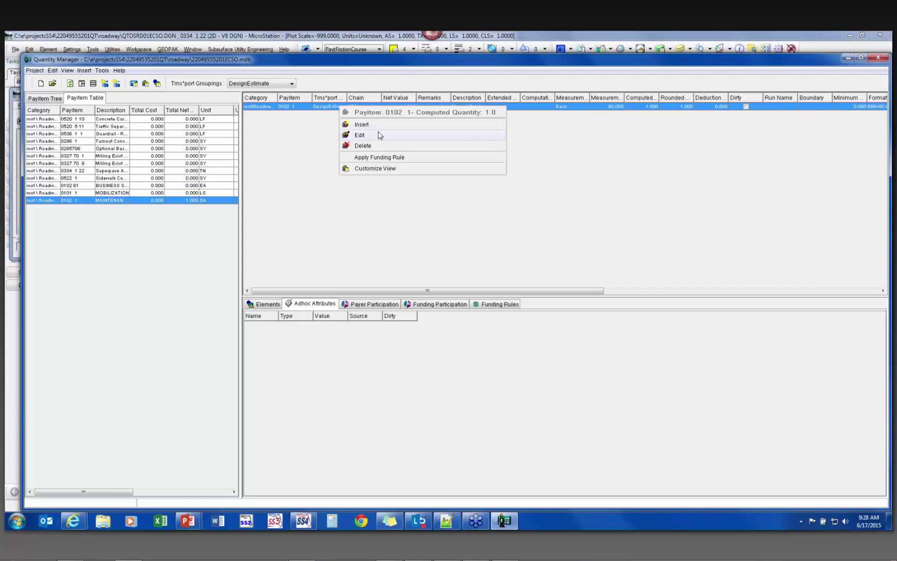
click(360, 135)
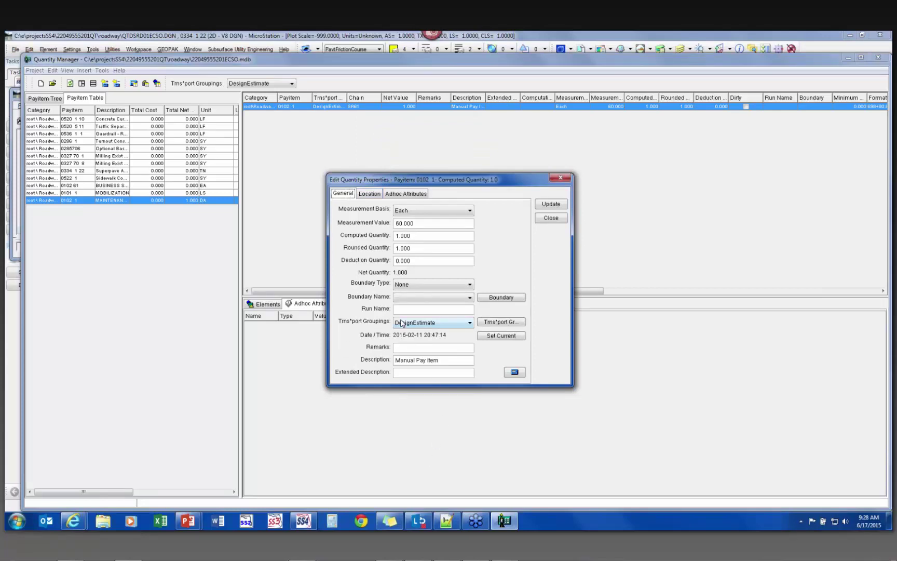
click(444, 324)
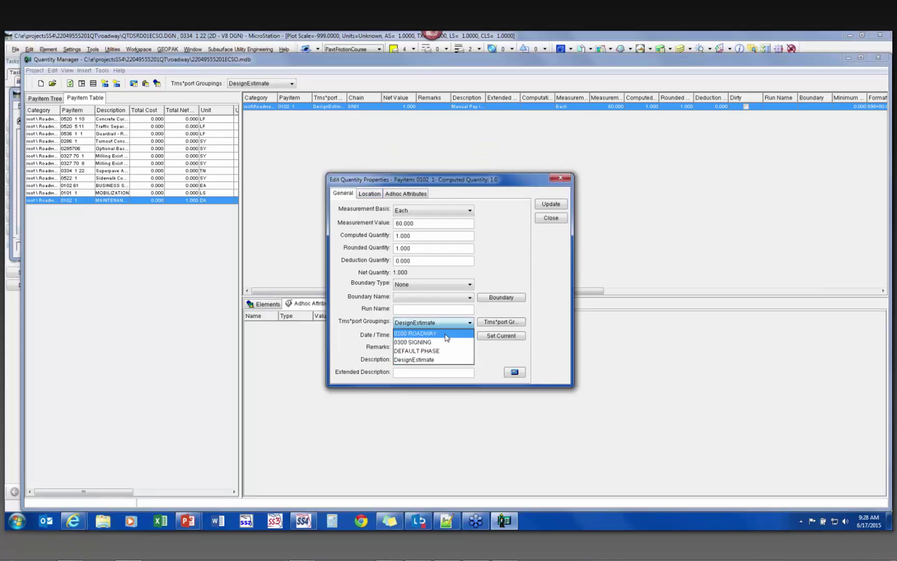
click(446, 333)
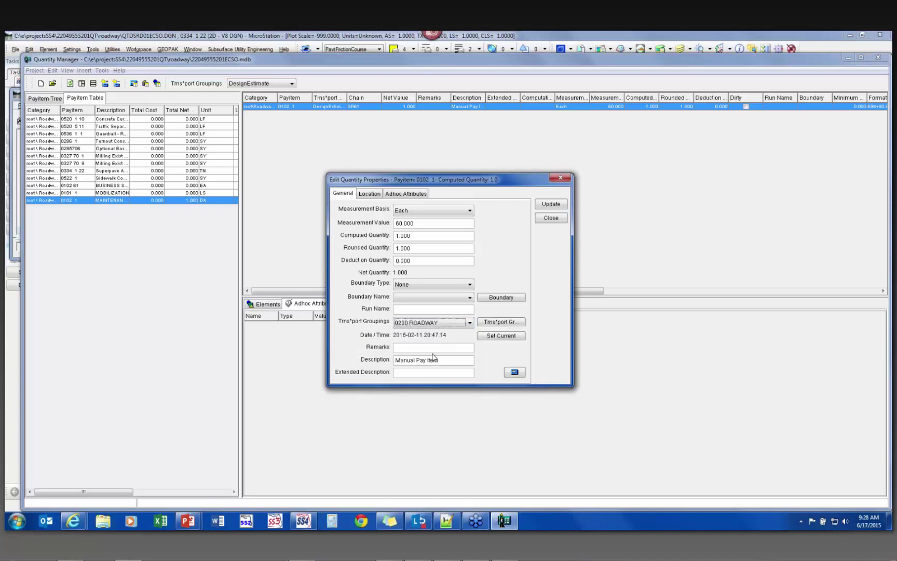
click(549, 208)
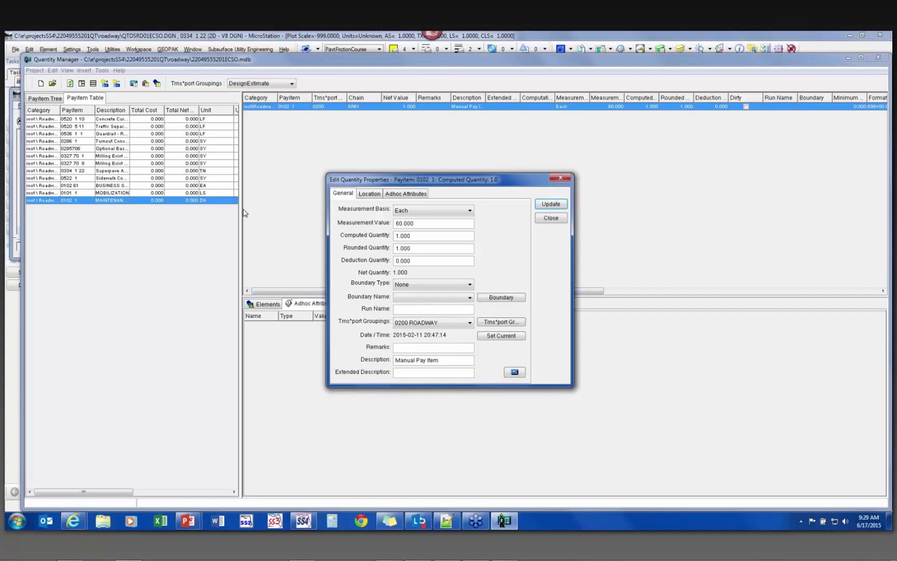
click(557, 218)
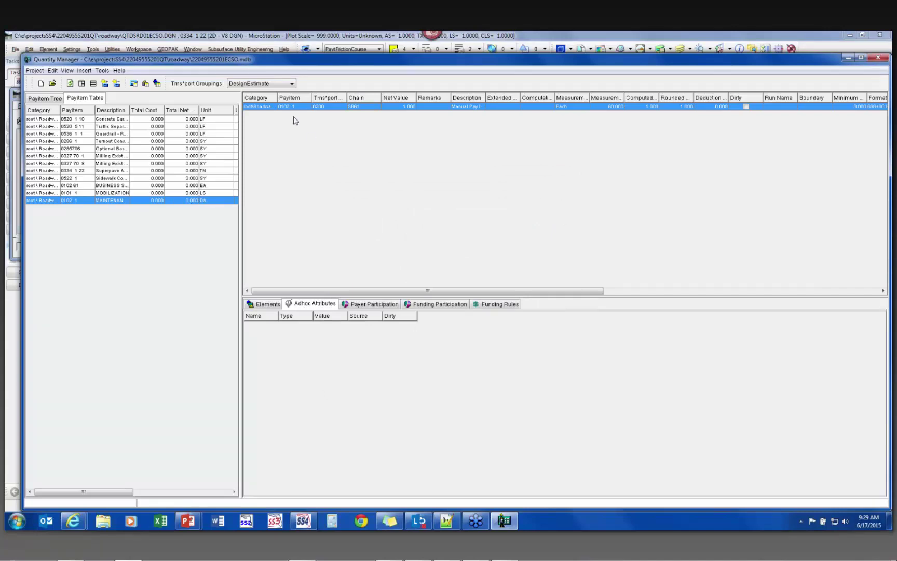
Filter to 0200 ROADWAY pay items, then delete the DesignEstimate grouping in Trns*port Groupings Properties
click(272, 84)
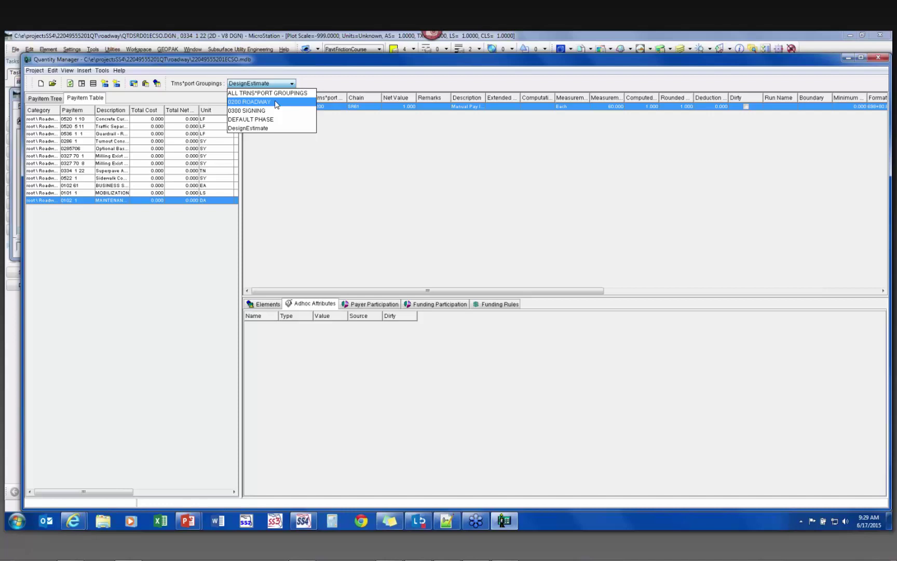
click(276, 104)
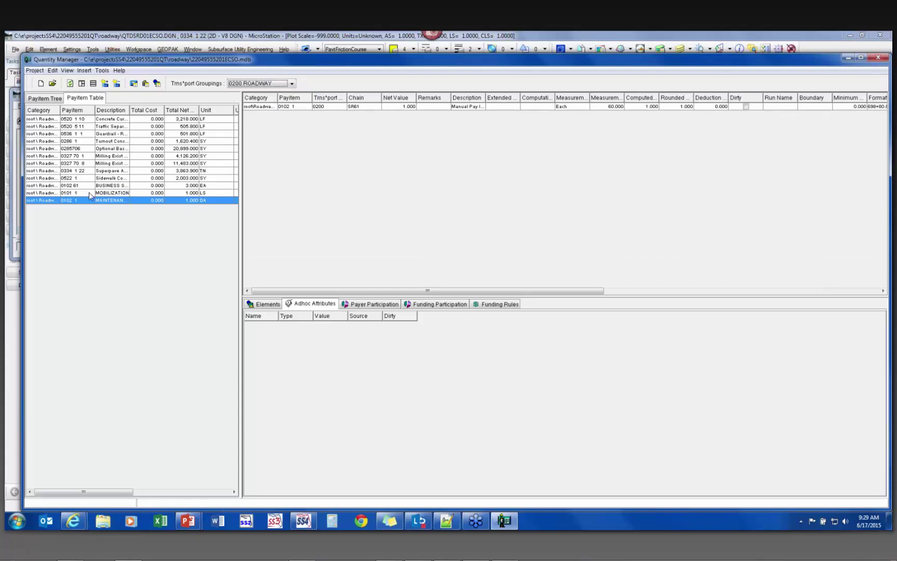
click(36, 70)
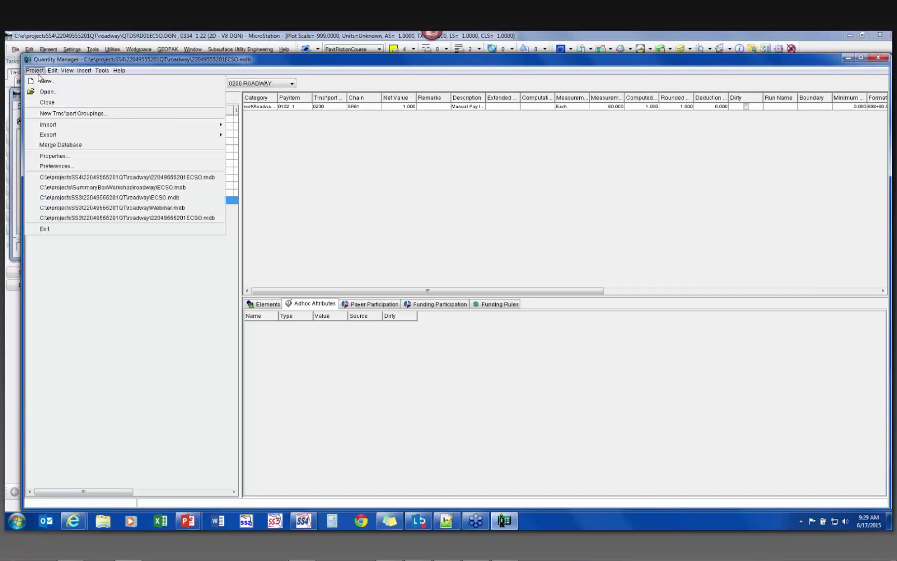
mouse_move(57, 75)
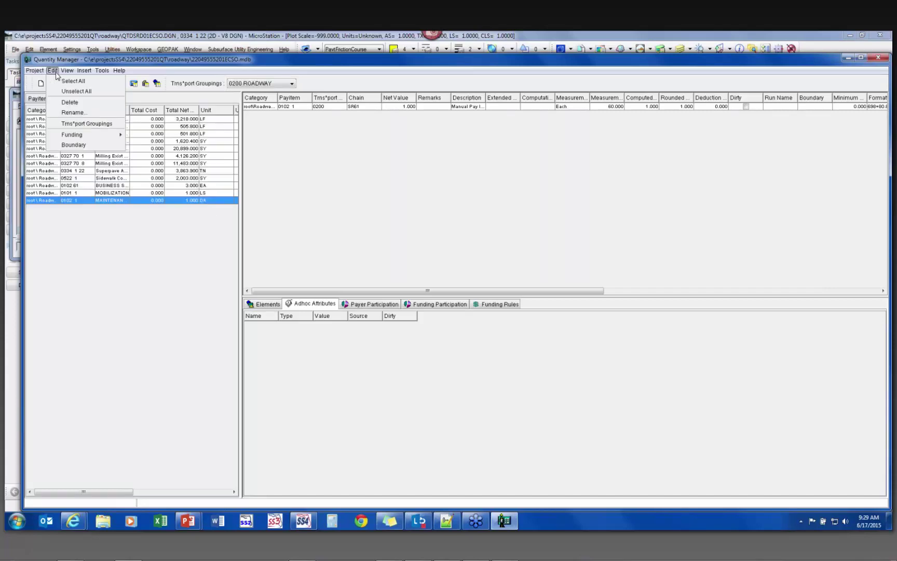
click(84, 124)
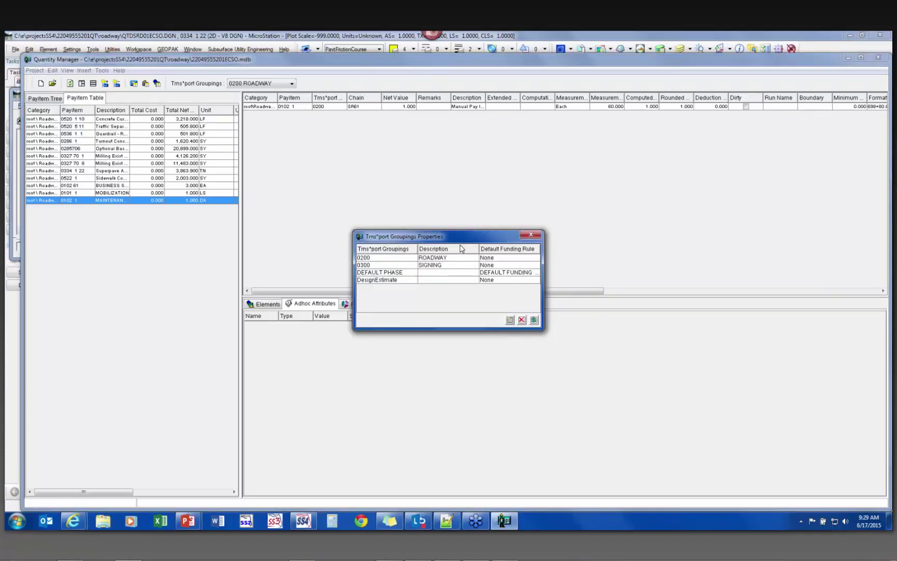
click(400, 281)
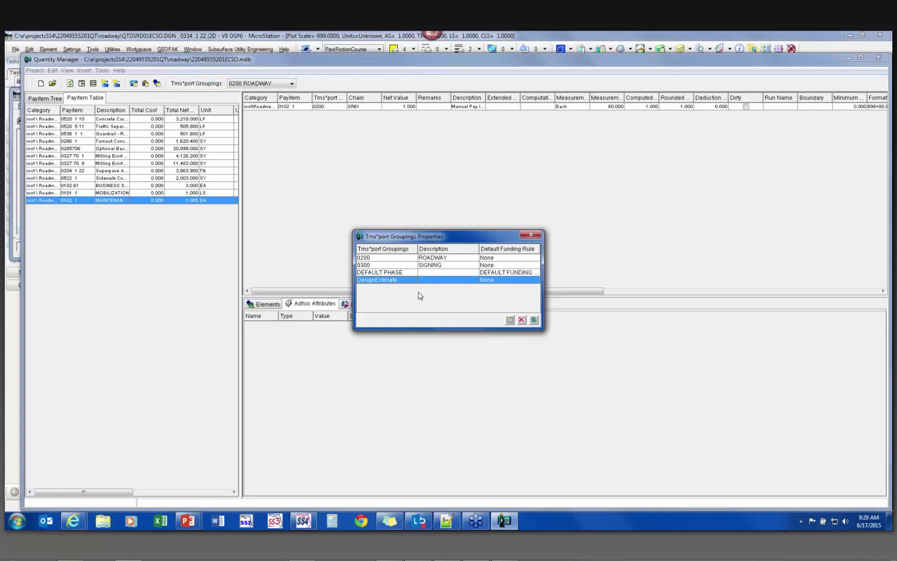
click(522, 319)
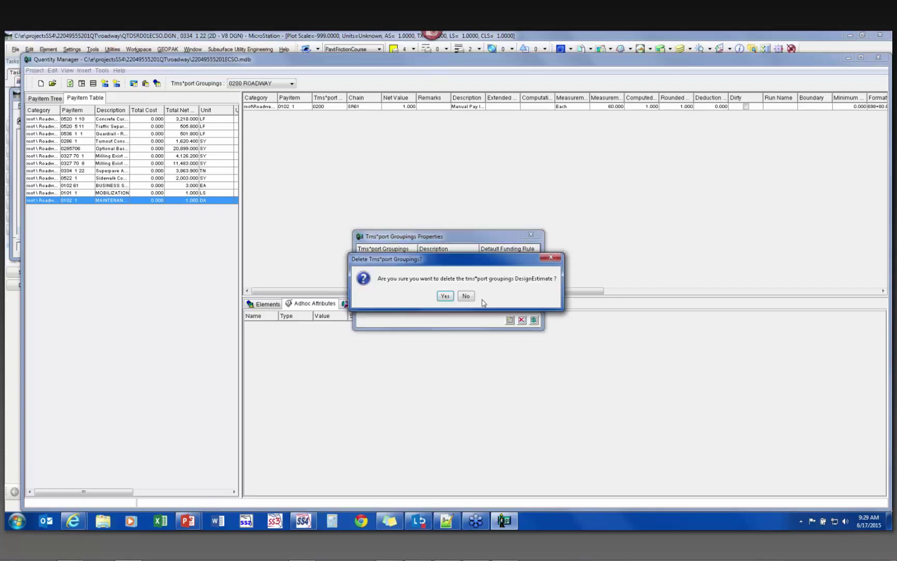
click(445, 296)
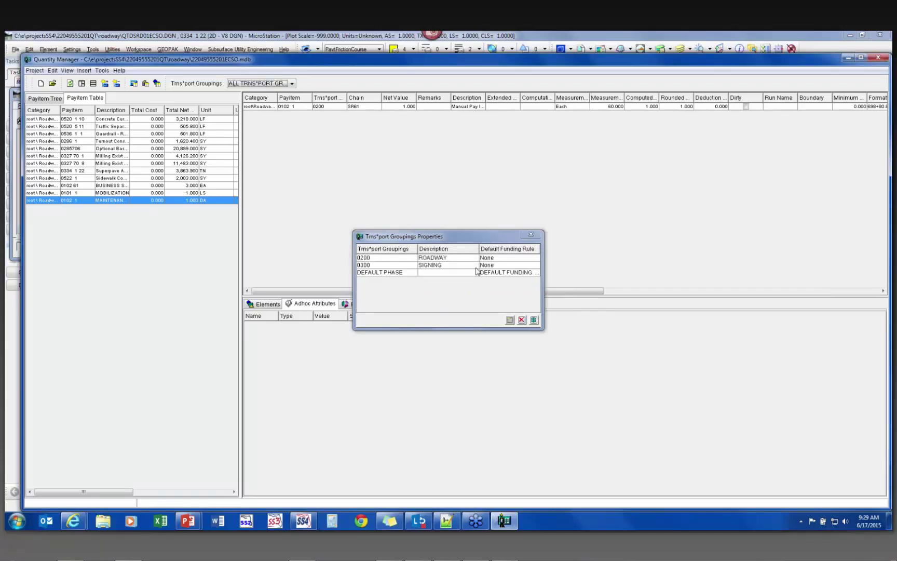
click(531, 234)
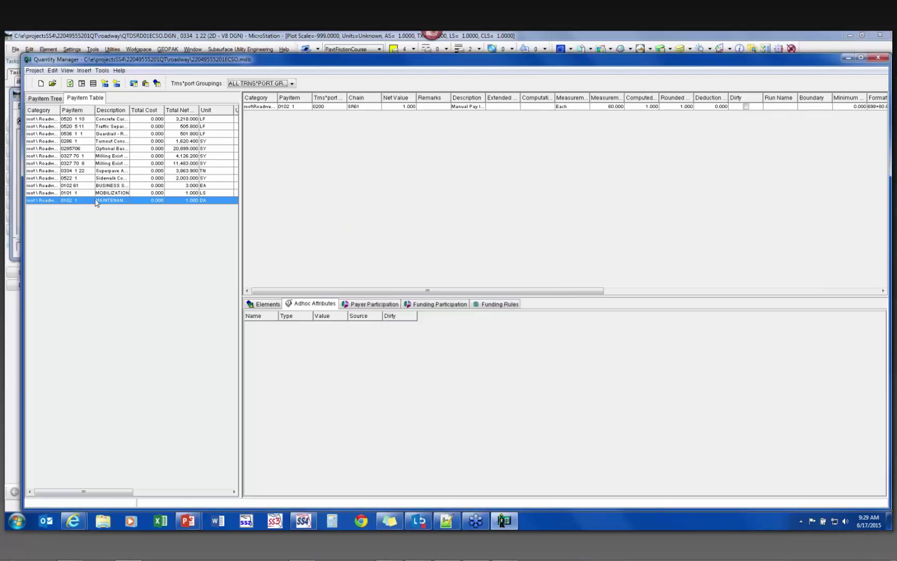
Select all pay items from 0520 1 10 through 0102 1 and make 0200 ROADWAY the active grouping
click(97, 121)
shift+click(89, 193)
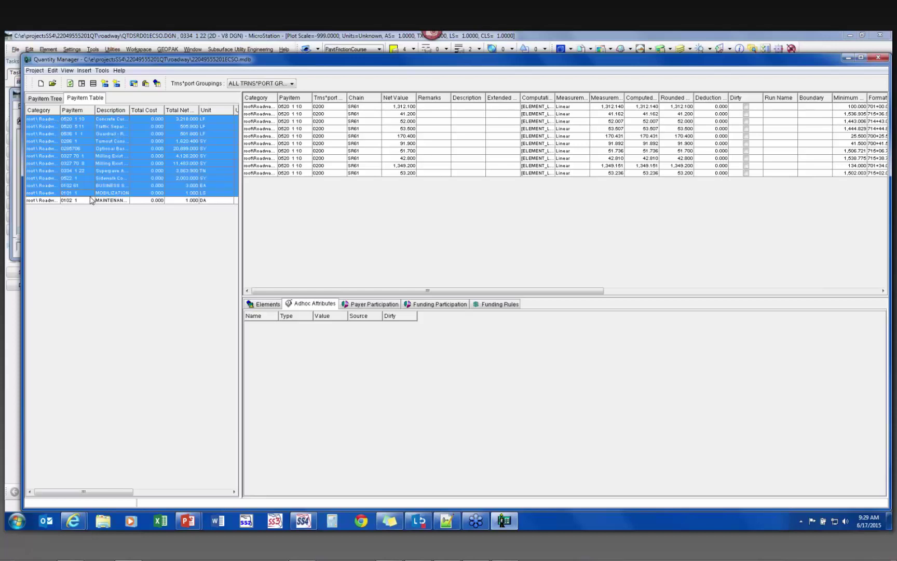
shift+click(94, 201)
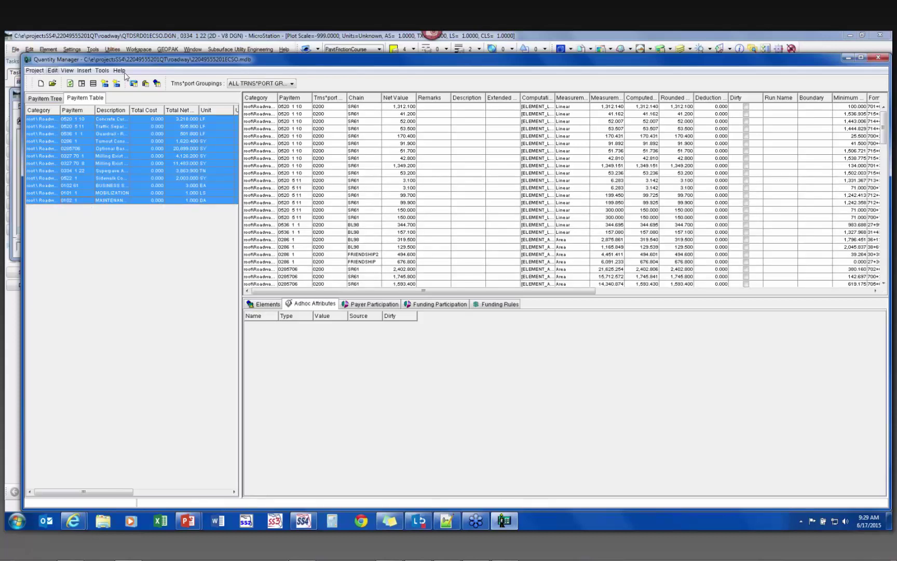
click(265, 85)
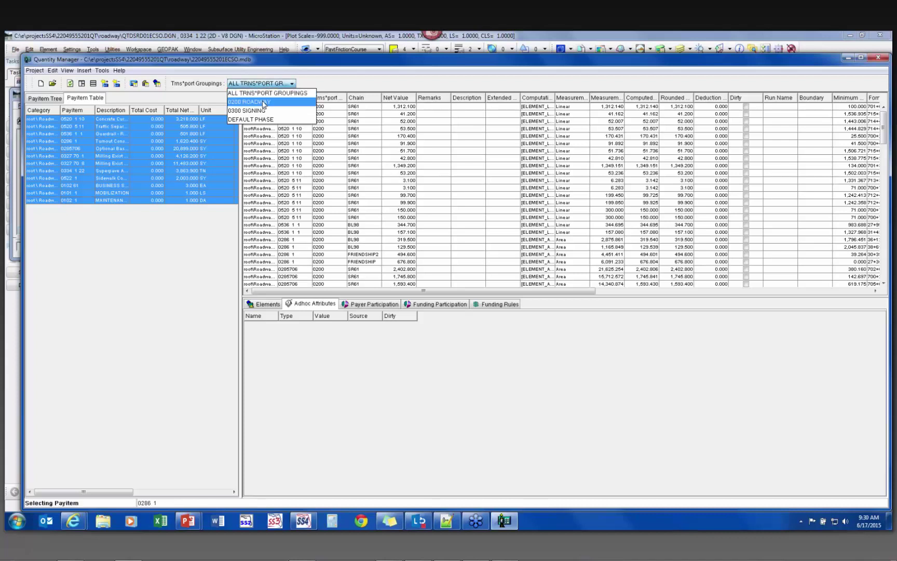
click(264, 102)
Export only the selected quantities as aecXML + Funding to webinar2.xml and return to MicroStation
click(35, 70)
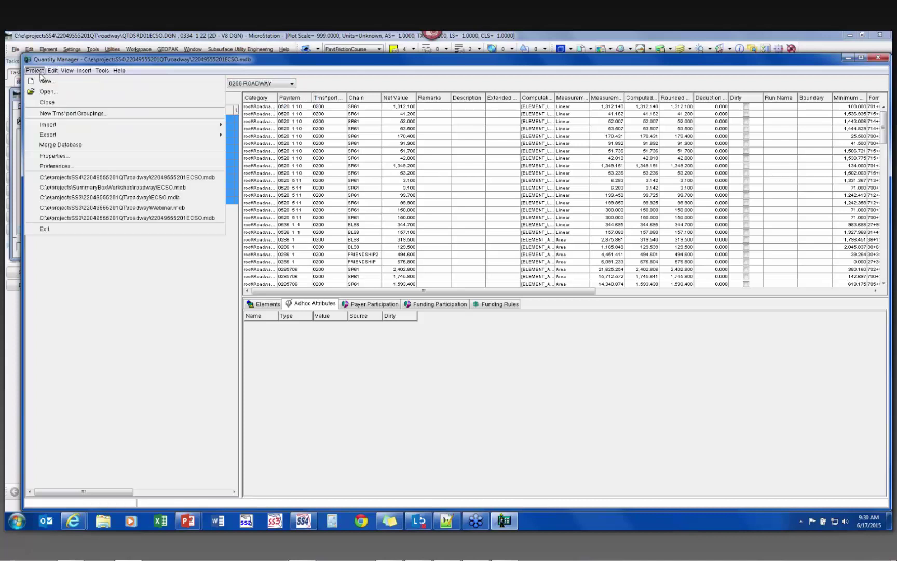
mouse_move(52, 135)
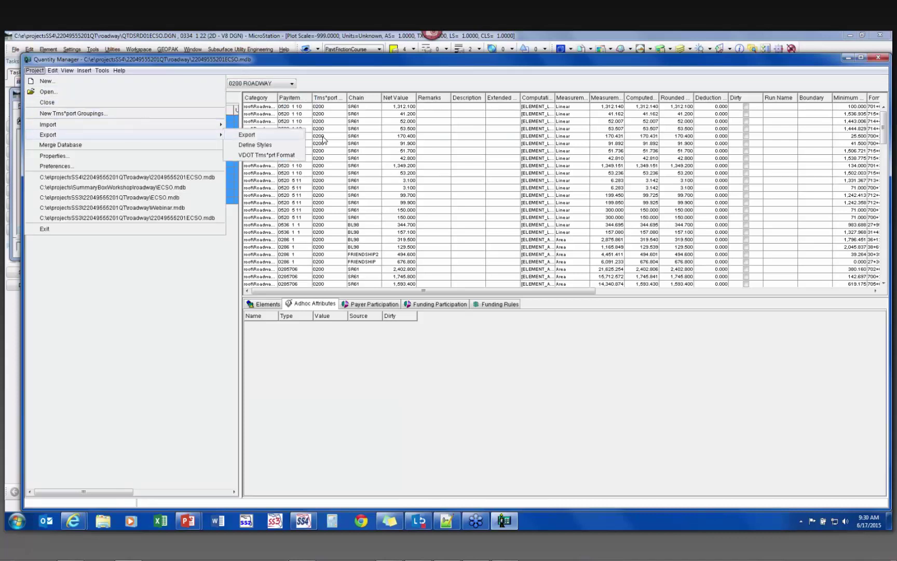
click(291, 136)
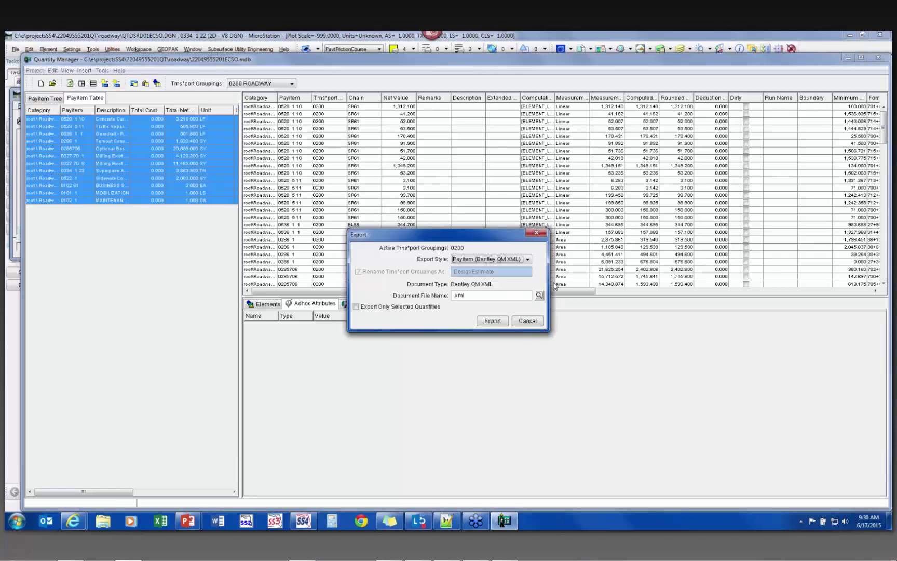
click(478, 259)
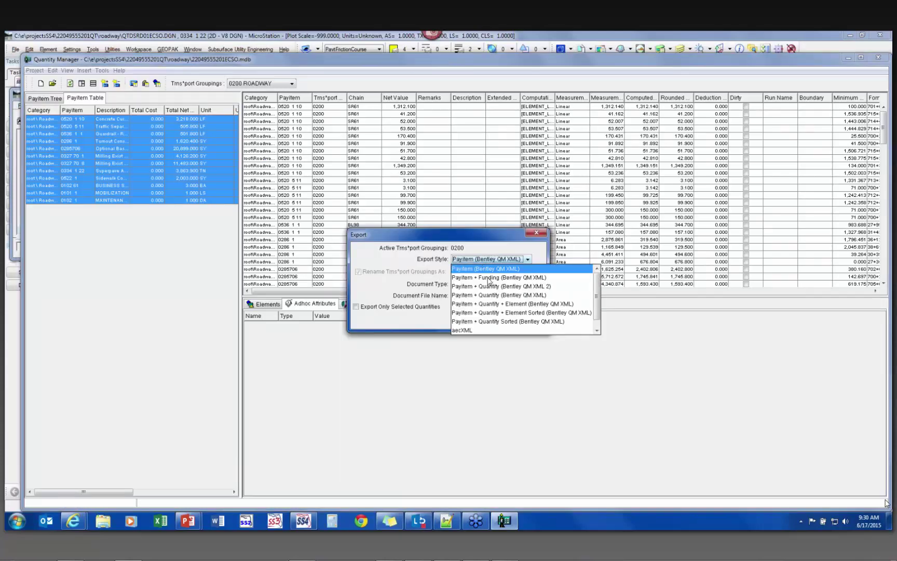
click(493, 330)
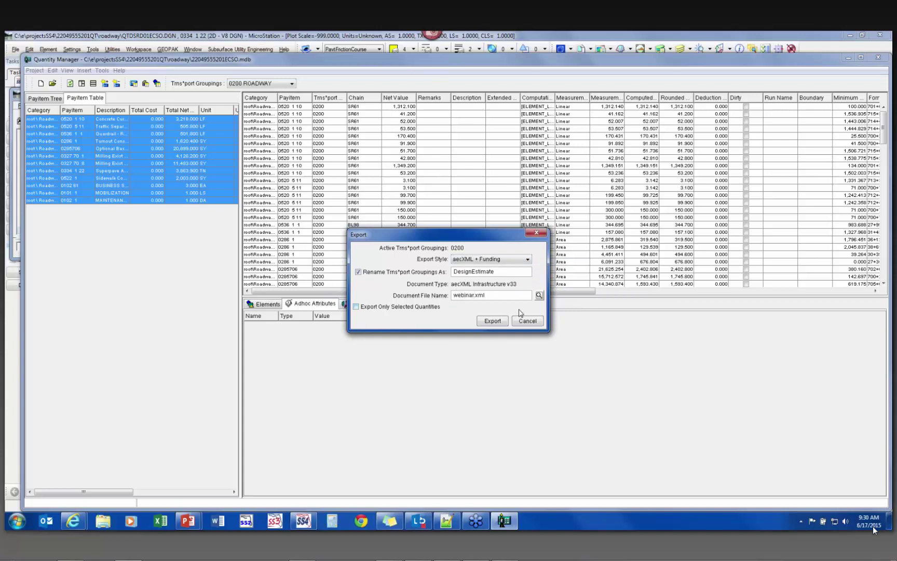
click(435, 307)
click(505, 321)
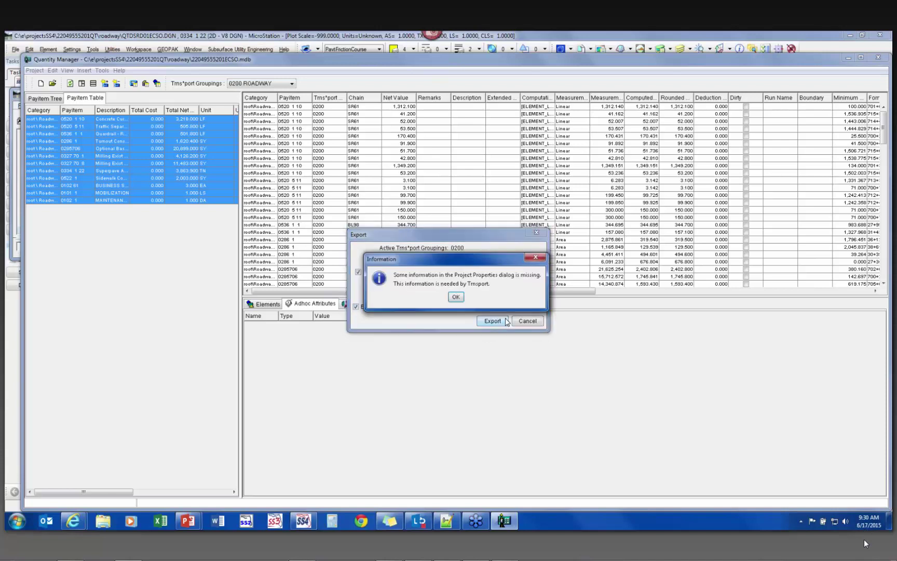
click(455, 297)
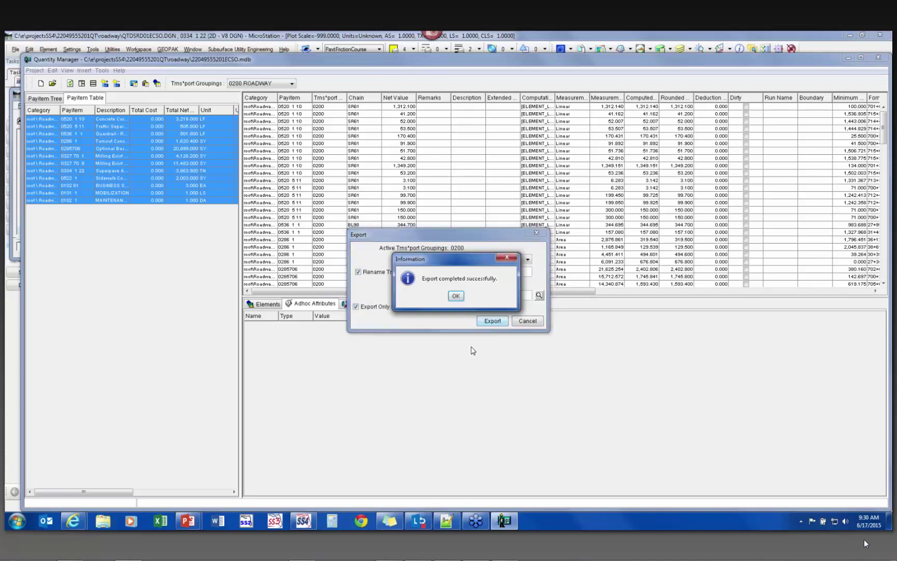
click(455, 296)
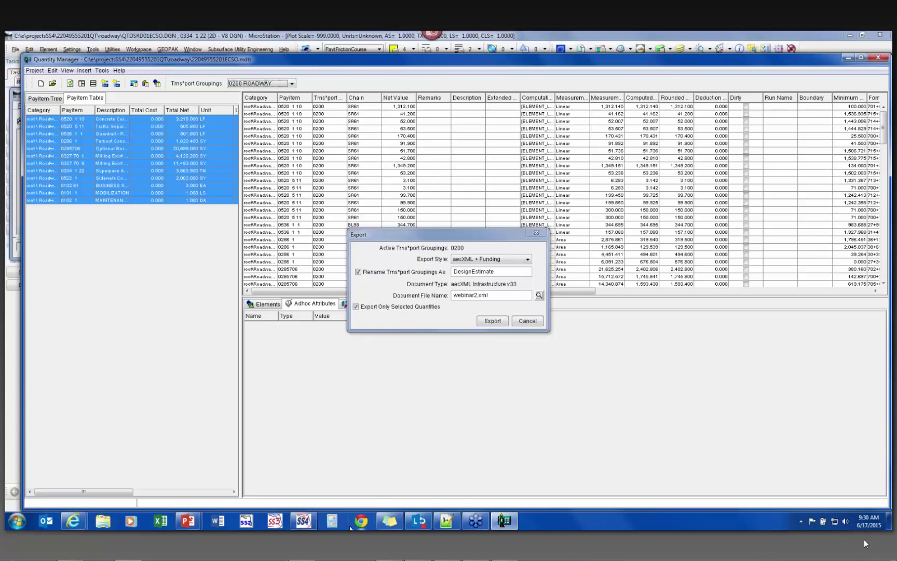
click(303, 521)
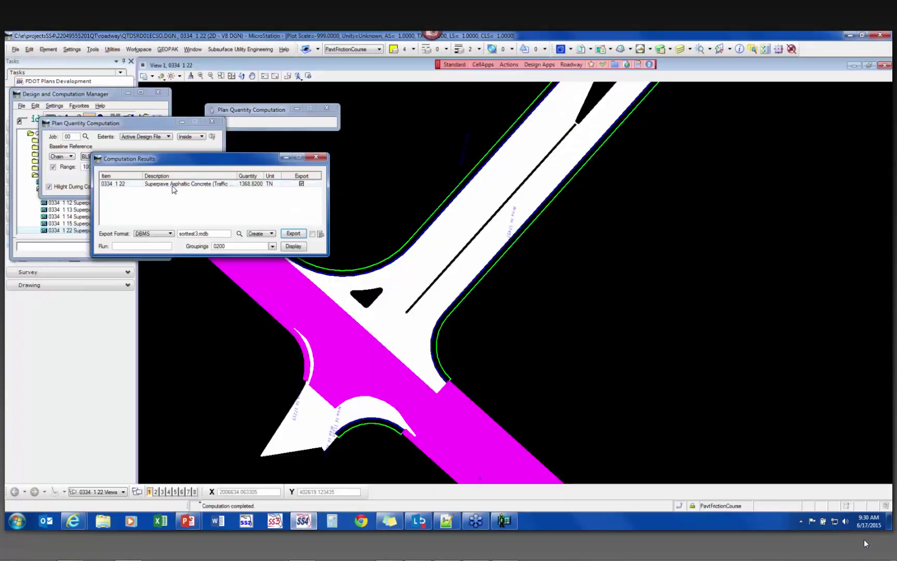
Close the computation windows and run the XML Quantity Rounder on webinar2.xml to create a rounded copy
click(315, 157)
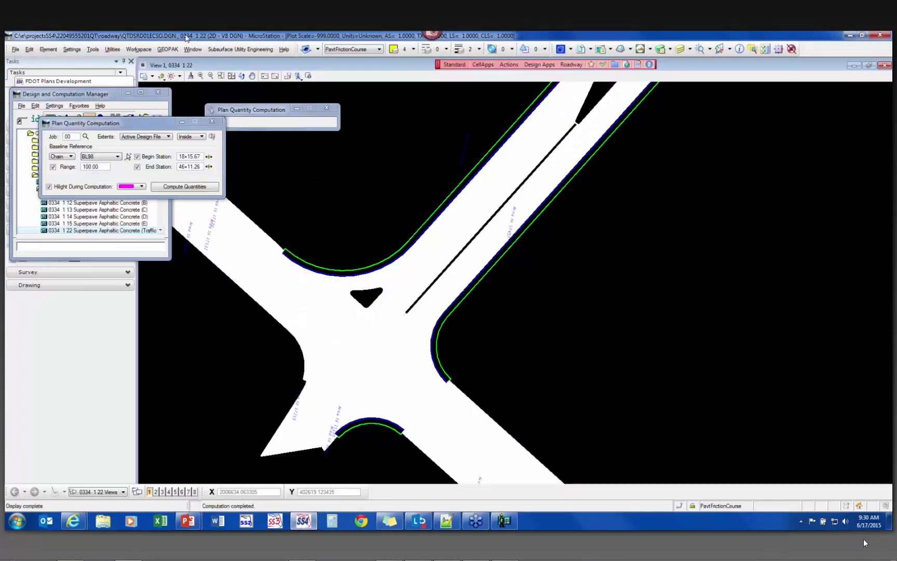
click(212, 122)
click(87, 256)
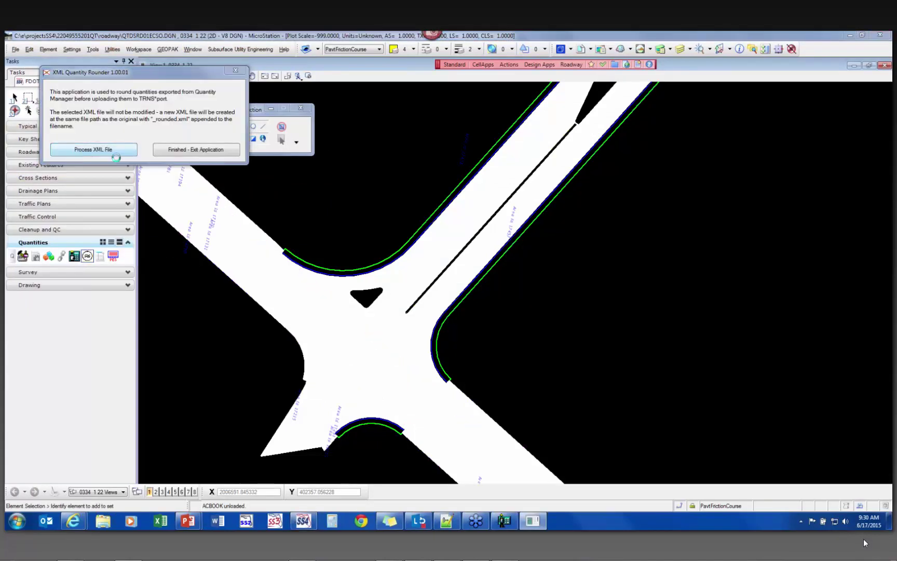
drag(390, 148, 389, 257)
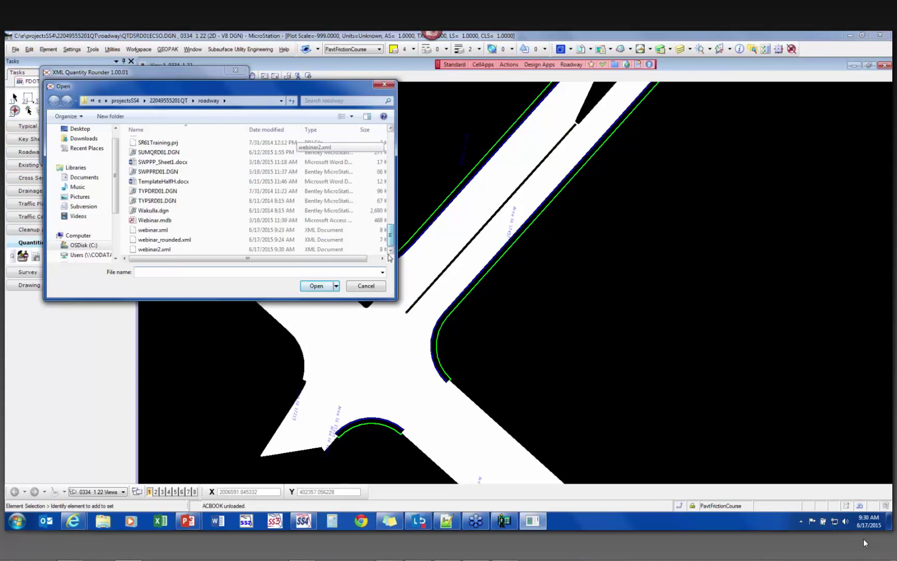
click(207, 250)
click(325, 287)
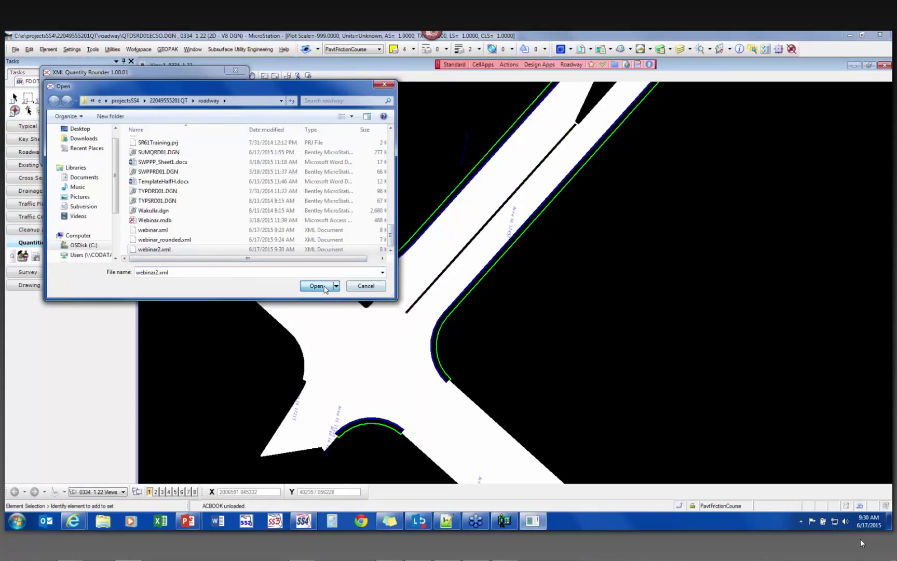
click(526, 310)
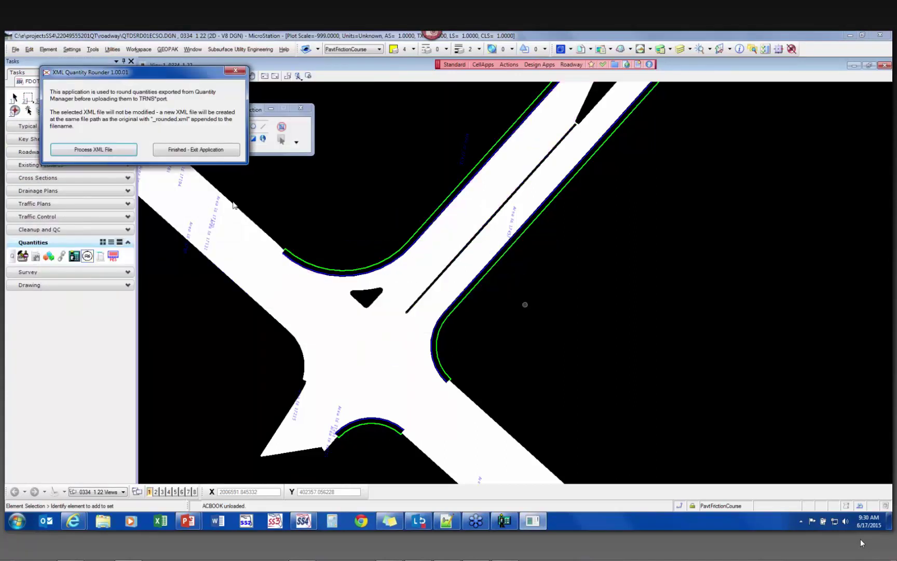
click(195, 149)
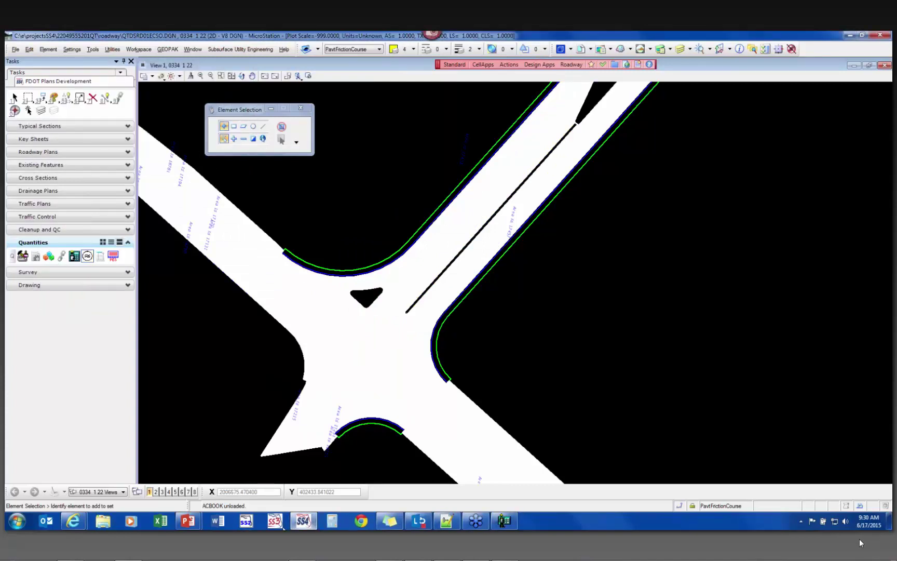
Upload webinar2_rounded.xml into the CADD office testing project, loading 12 pay item updates
mouse_move(78, 524)
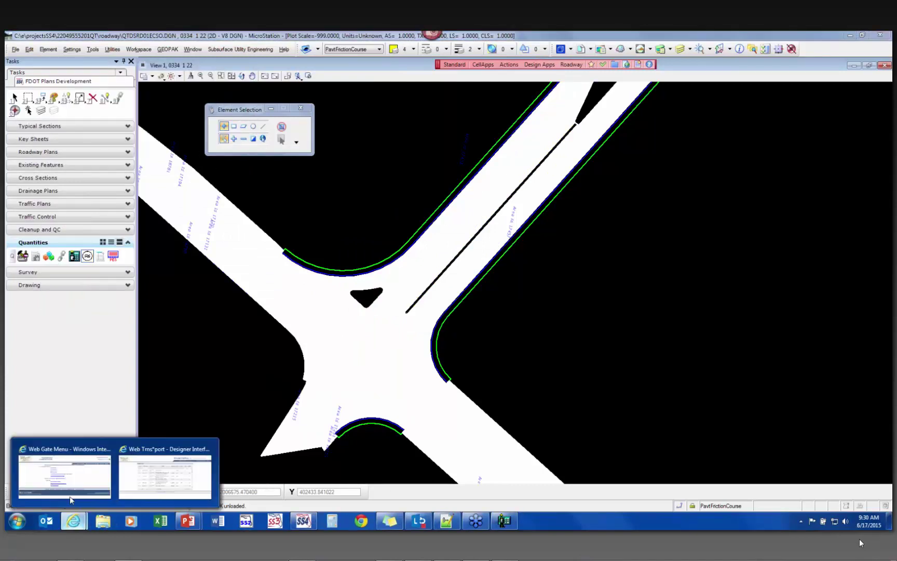
click(129, 488)
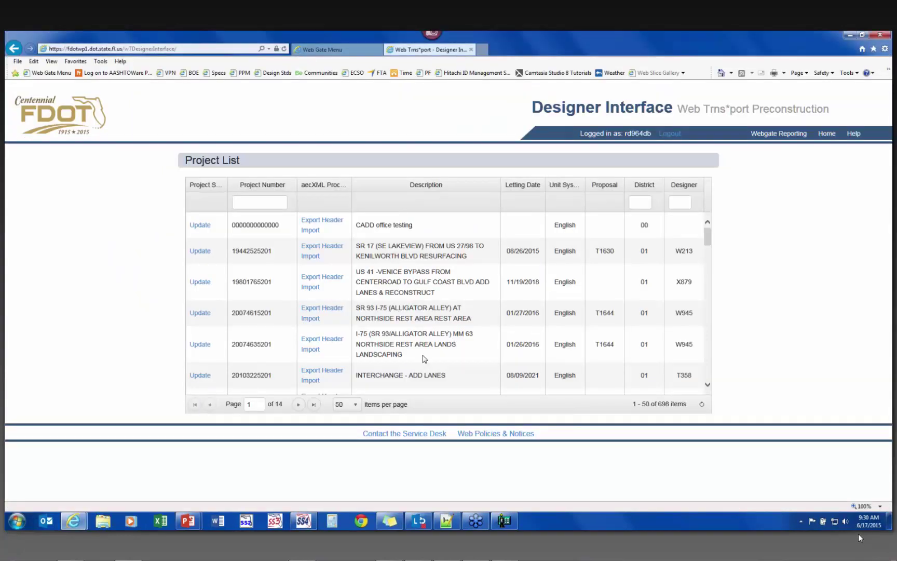
click(310, 231)
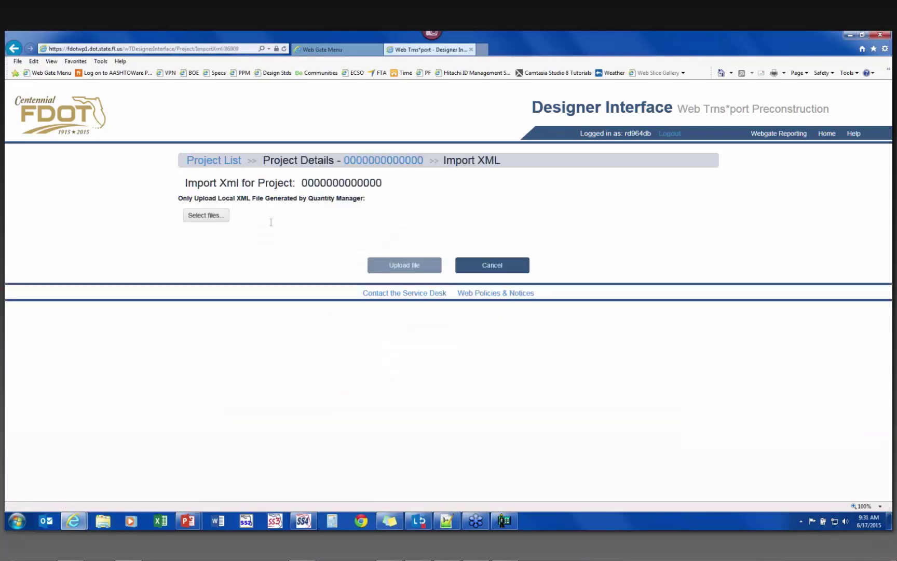
click(218, 215)
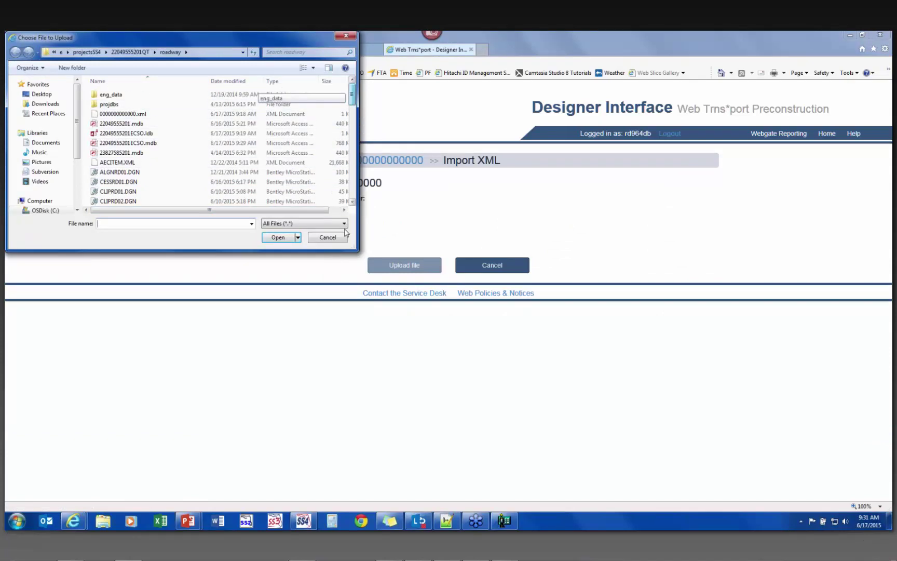
scroll(348, 184, down, 10)
click(156, 201)
click(276, 236)
click(404, 293)
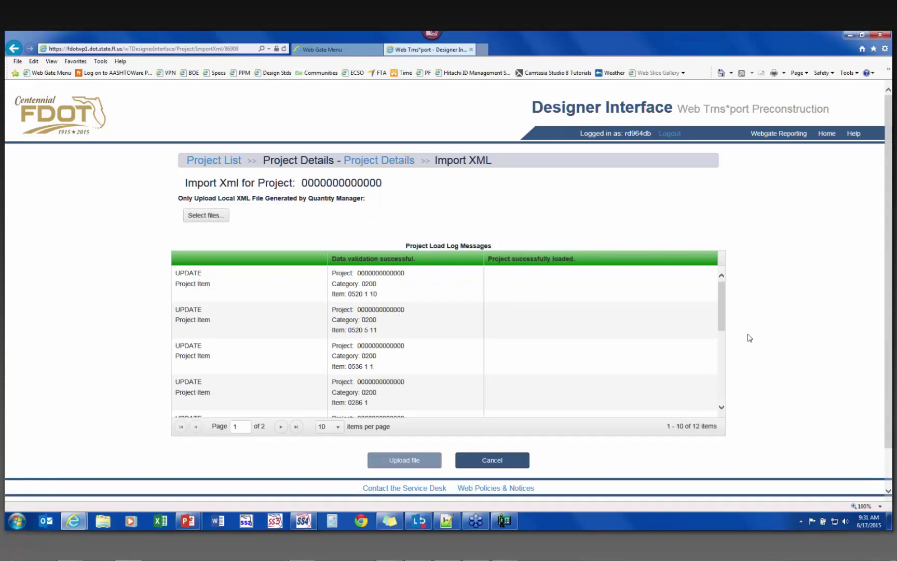
drag(722, 315, 727, 381)
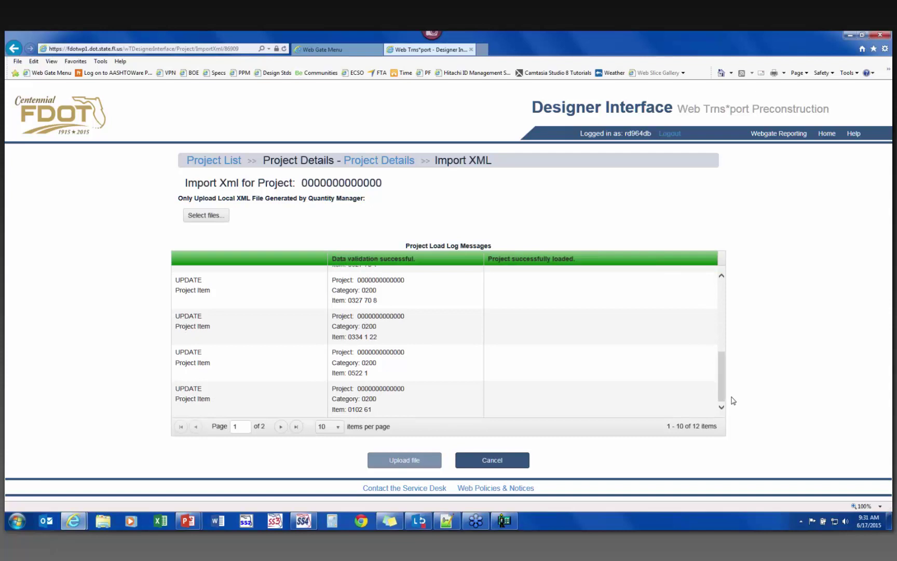
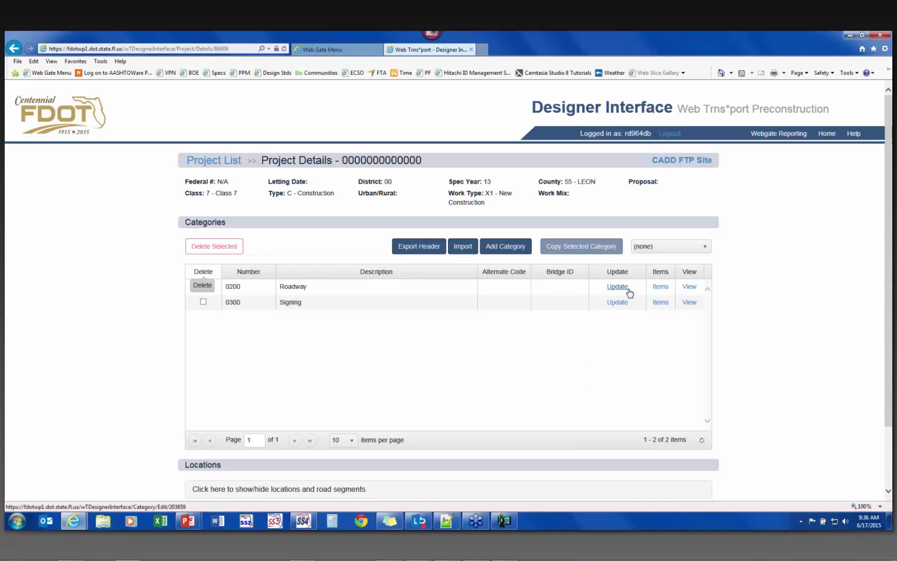
Open the 0200 Roadway item list and start a new pay item entry
click(661, 289)
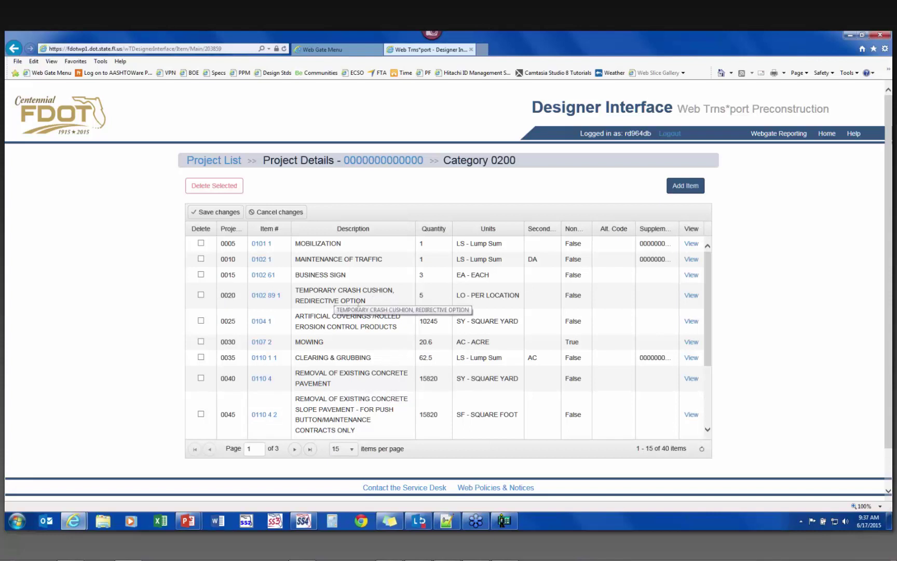
click(681, 188)
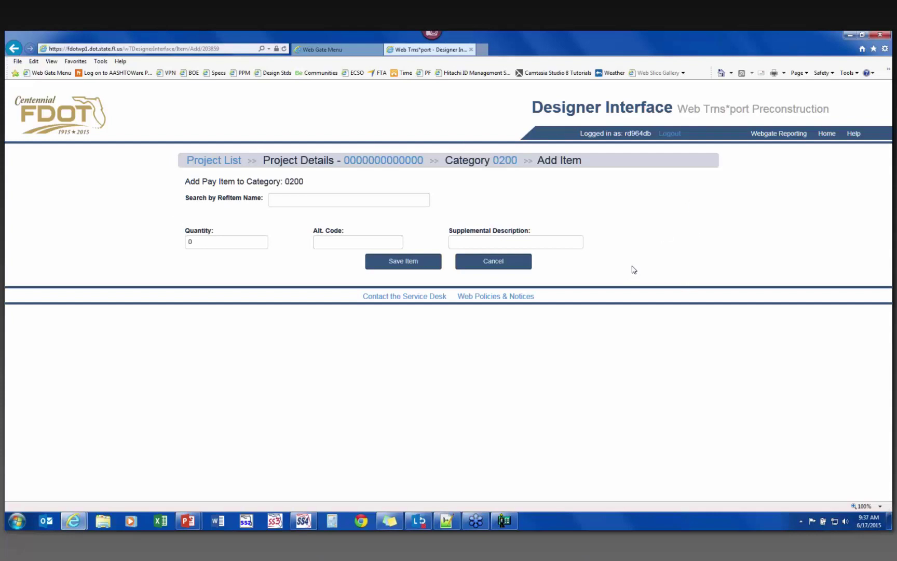
Search pay items by name, first '570' then 'detour', and choose 0102 2 1 - SPECIAL DETOUR 1
click(302, 203)
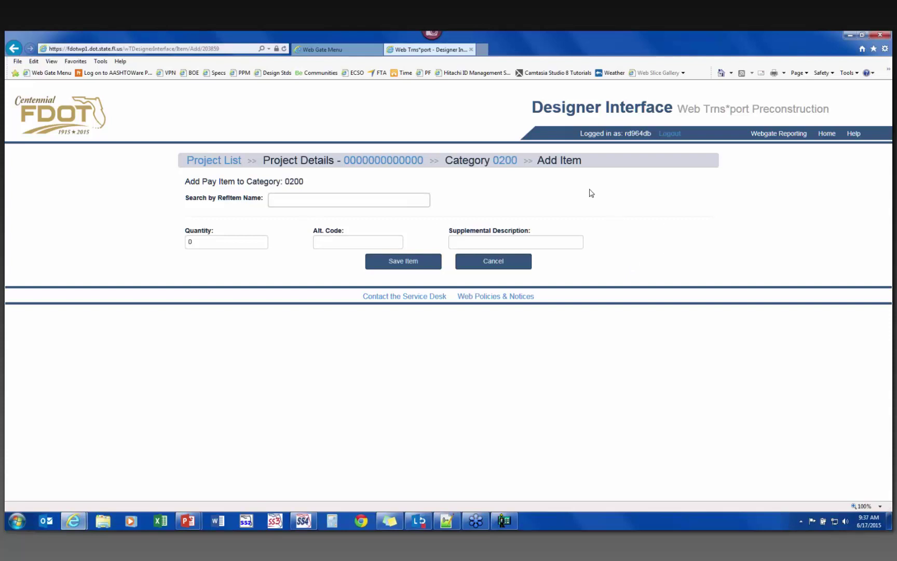
text(570)
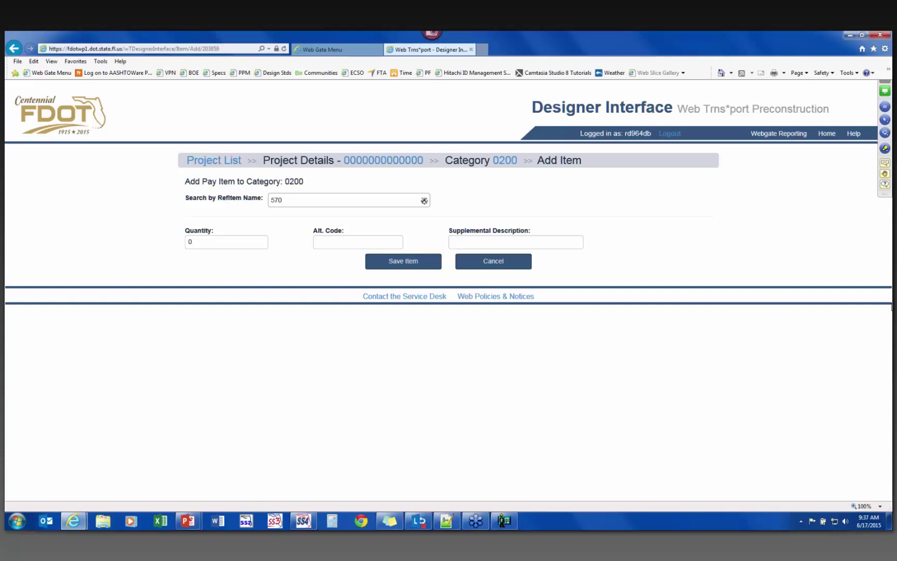
click(434, 202)
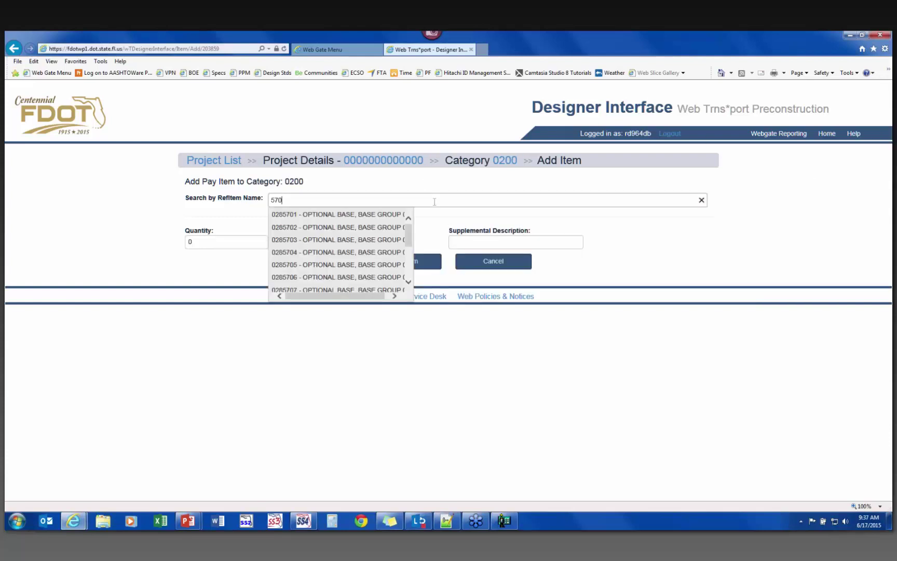
scroll(406, 254, down, 3)
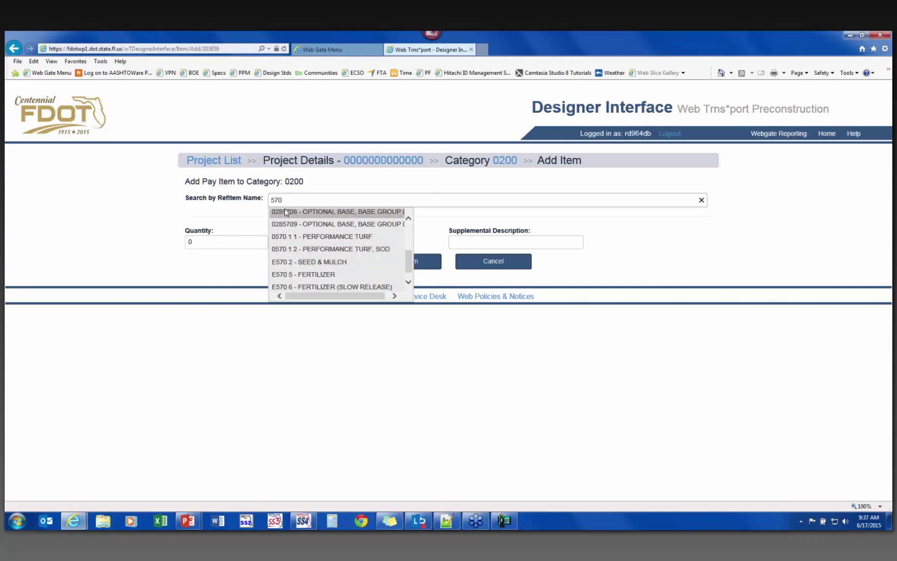
drag(282, 200, 245, 201)
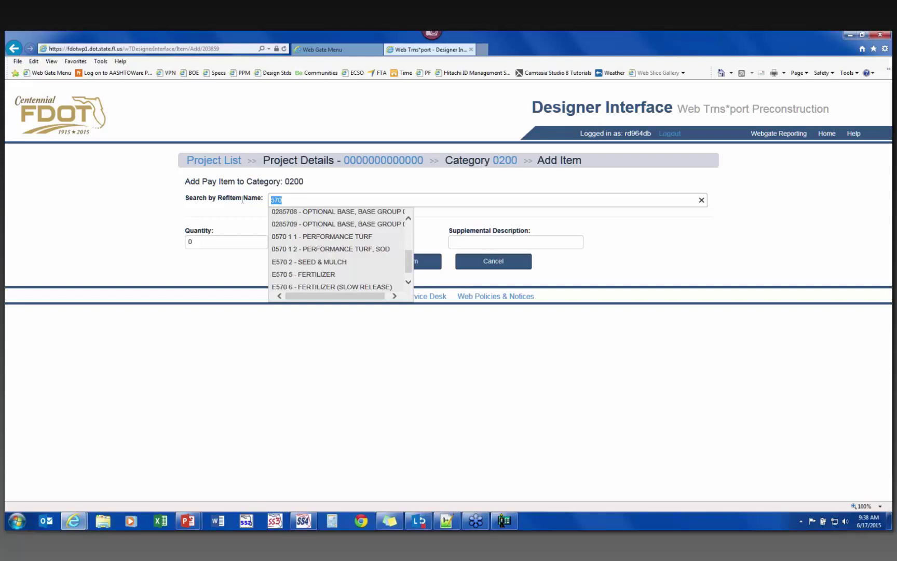
text(detour)
drag(608, 262, 597, 214)
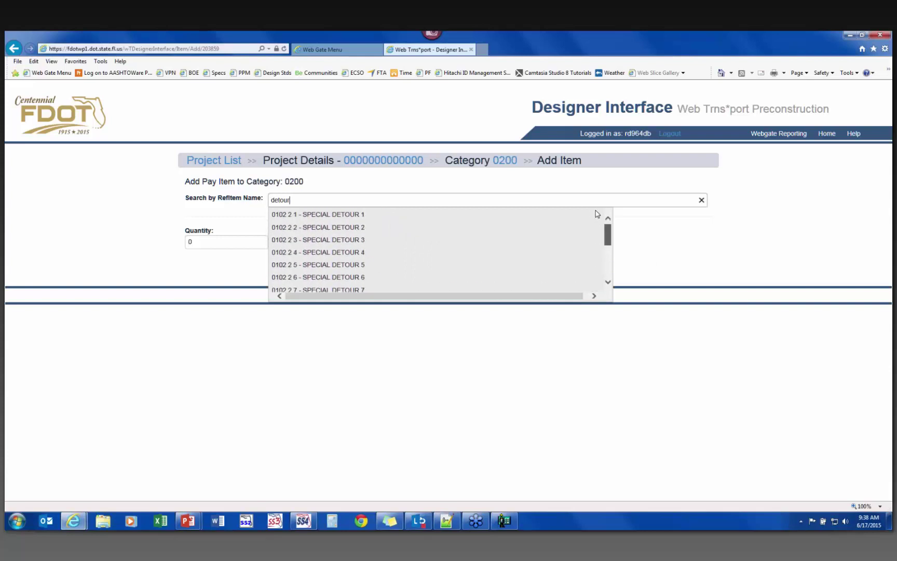
click(295, 211)
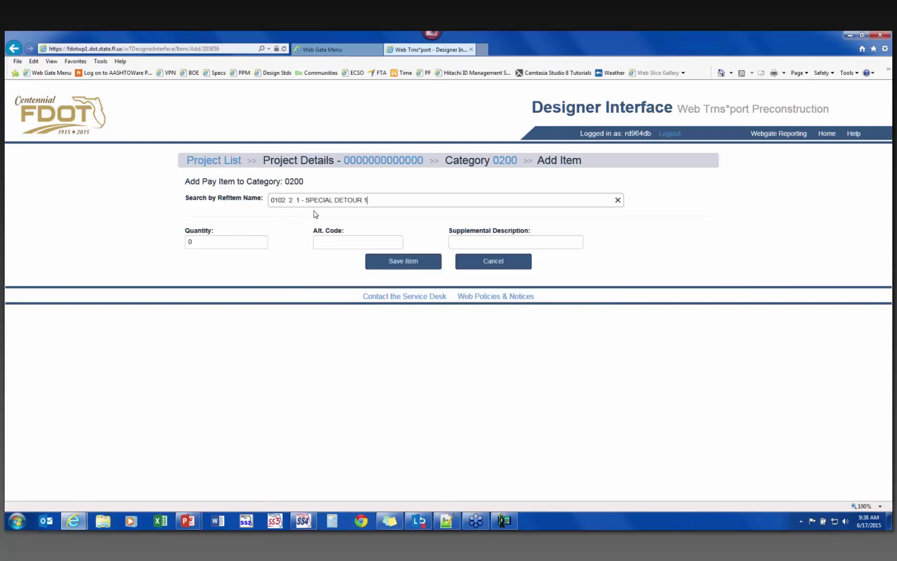
Set the item quantity to 1 and save the new pay item
click(201, 242)
double_click(202, 241)
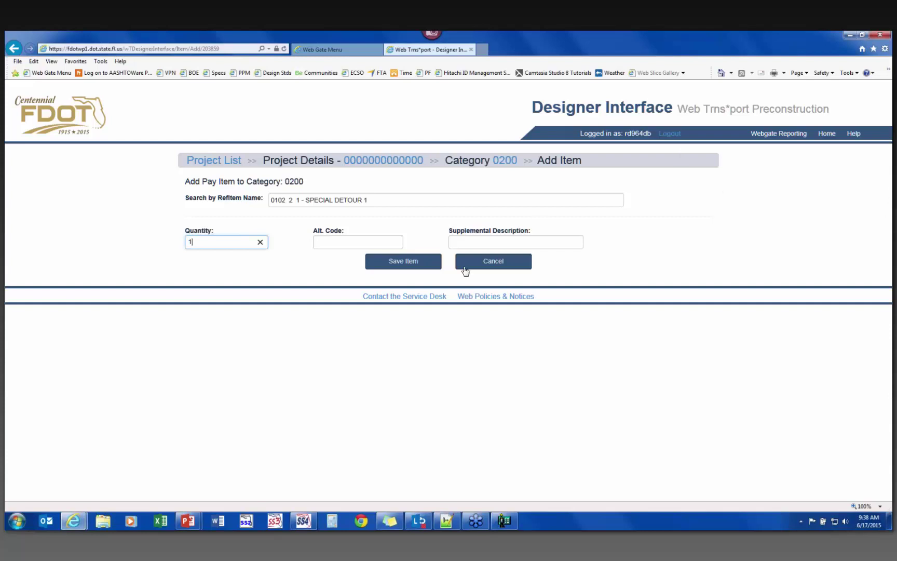
click(405, 268)
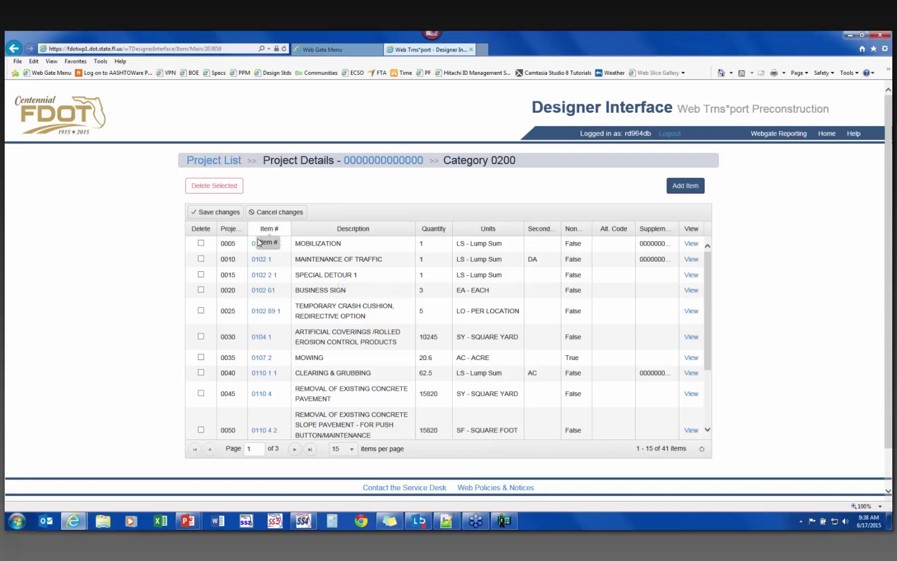
Review the 0102 2 1 BOE page's expanded Special Detour 102-2-AA structure details, then return to the item list
click(261, 281)
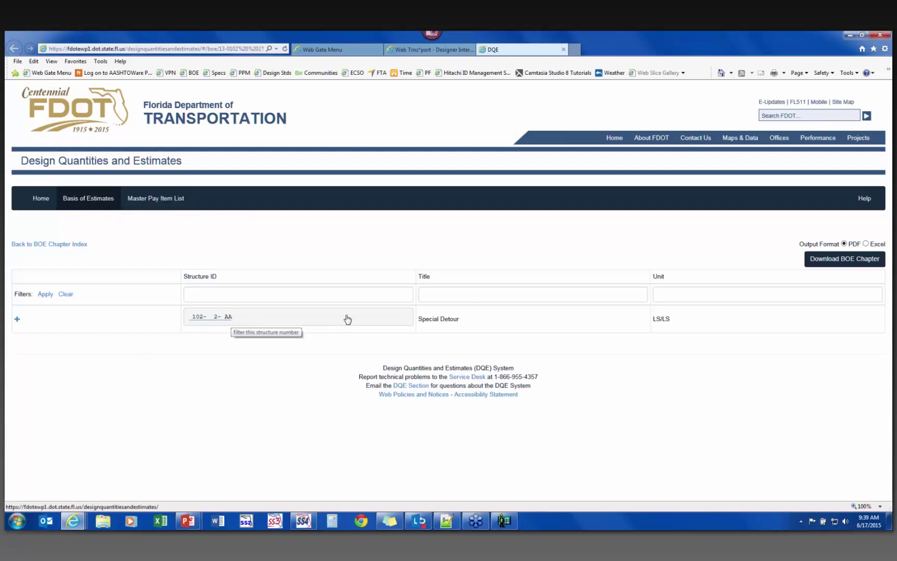
click(17, 319)
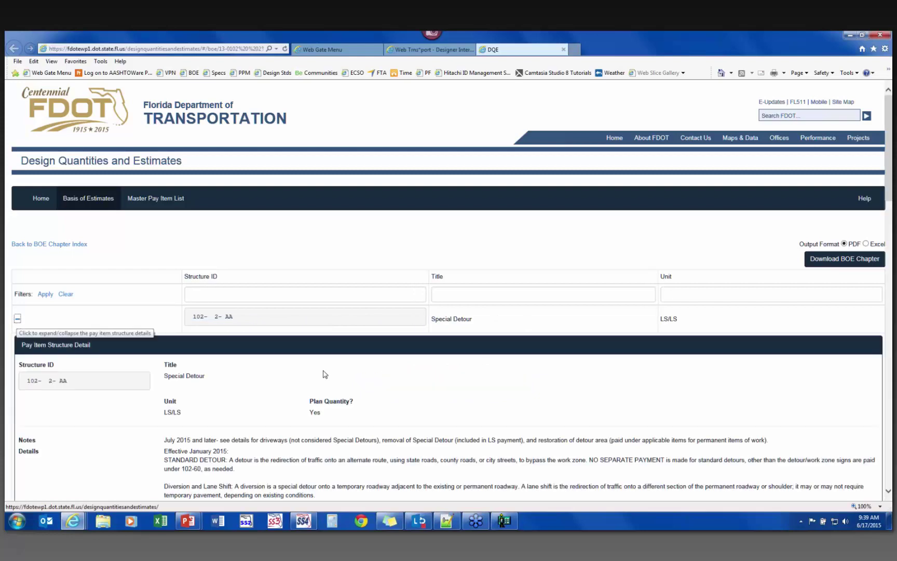
scroll(459, 380, down, 1)
scroll(458, 380, down, 2)
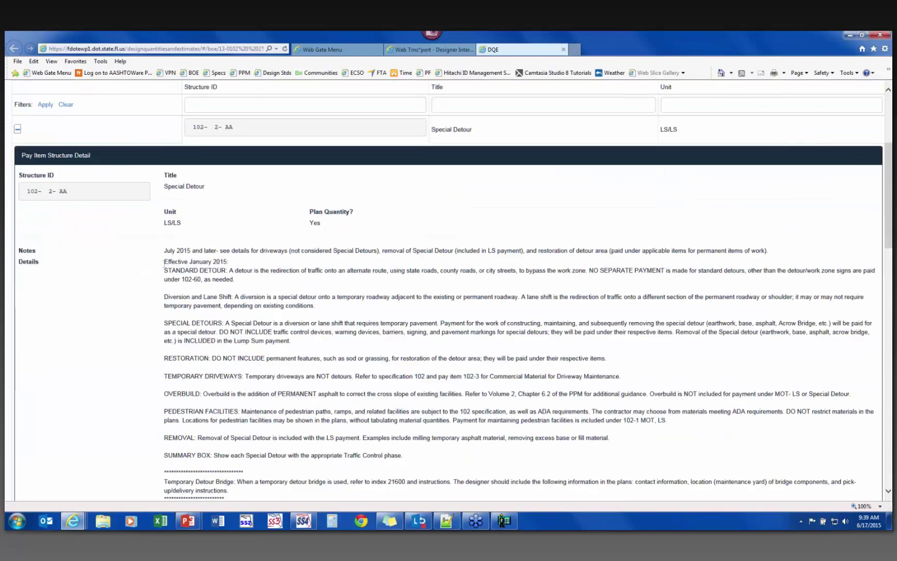
scroll(287, 437, down, 1)
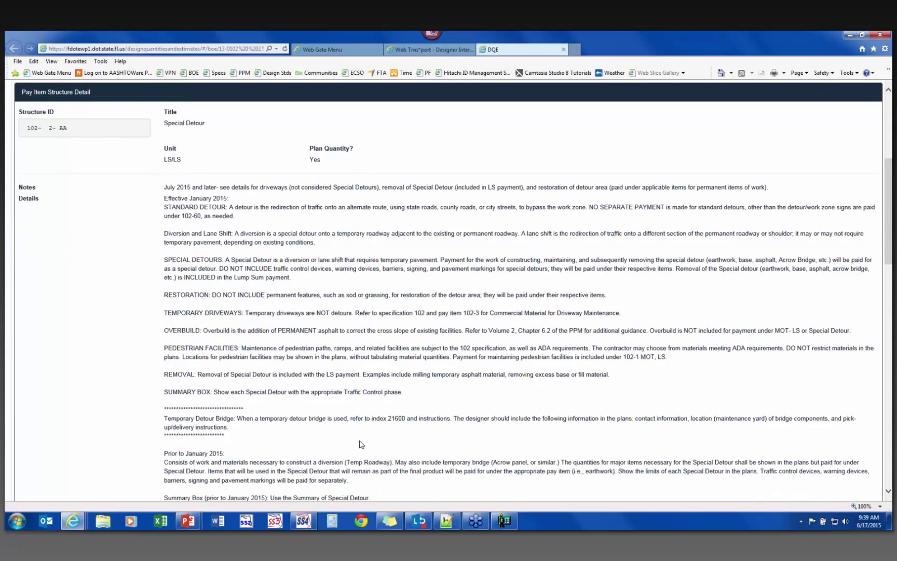
scroll(362, 444, down, 1)
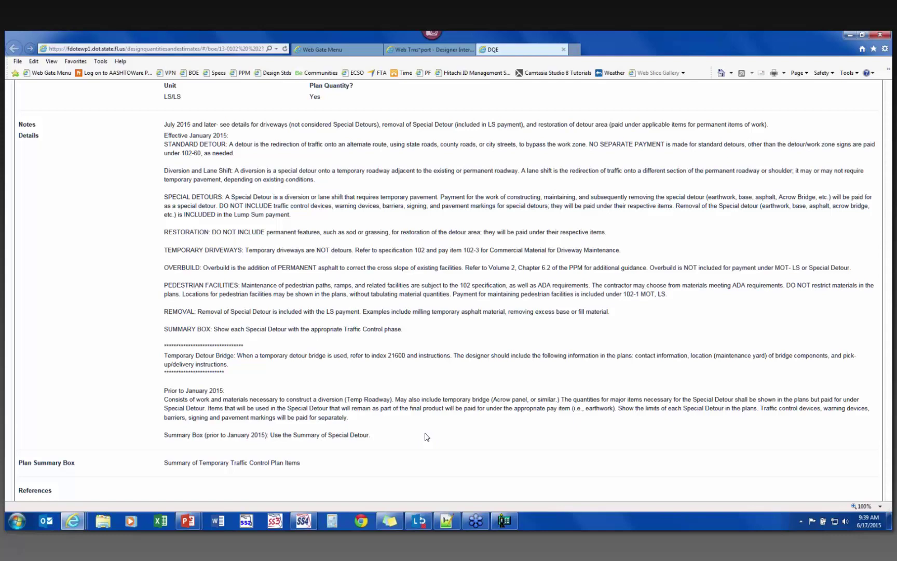
scroll(61, 257, up, 3)
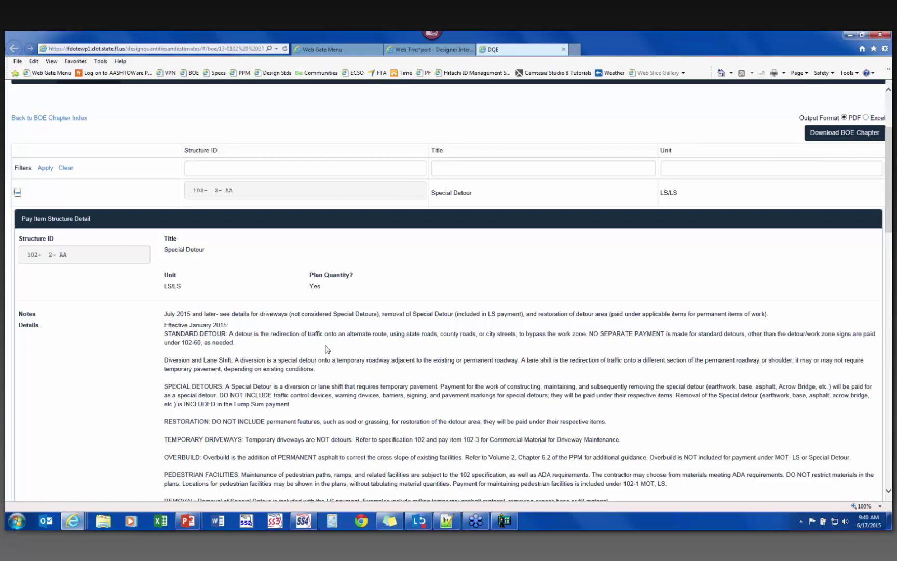
key(ctrl+shift+Tab)
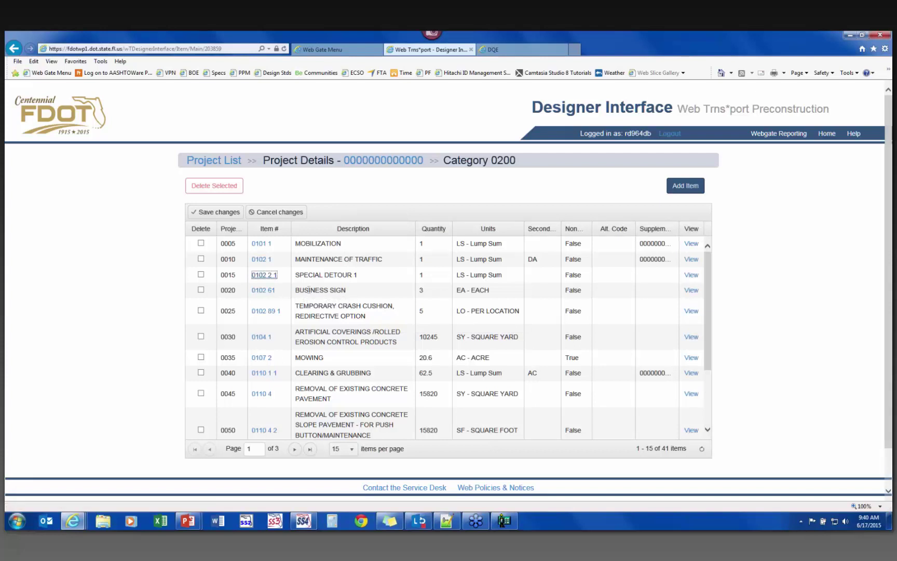
Set the Business Sign quantity to 30 and the crash cushion quantity to 8
click(421, 290)
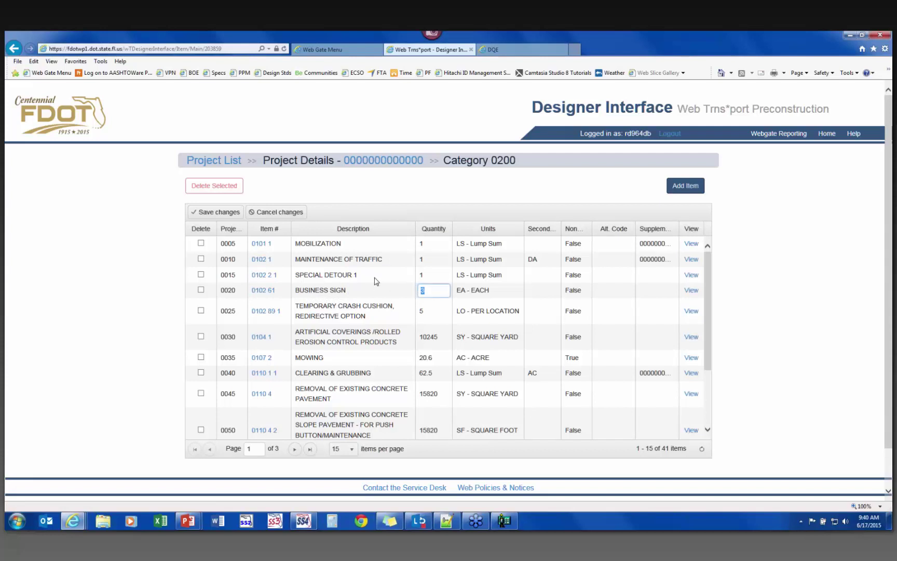
text(30)
click(430, 308)
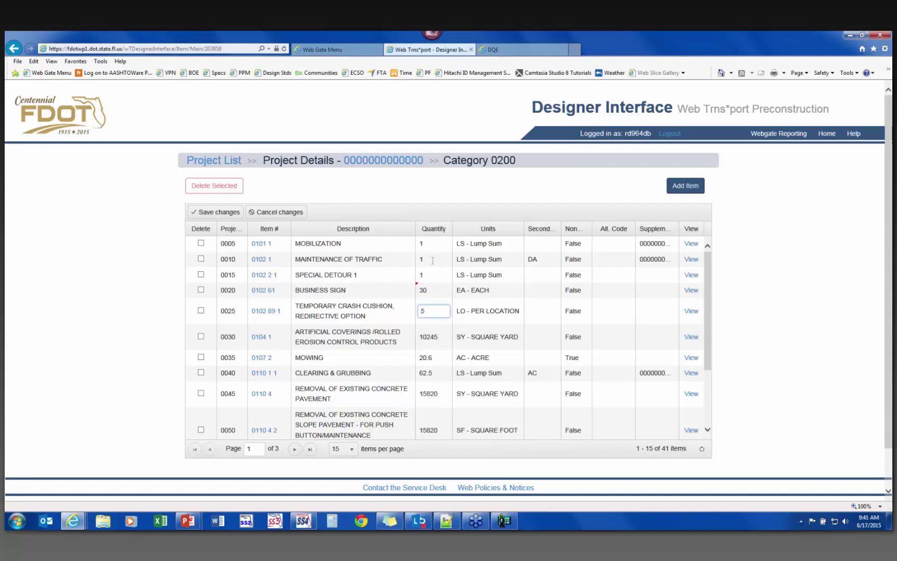
click(312, 314)
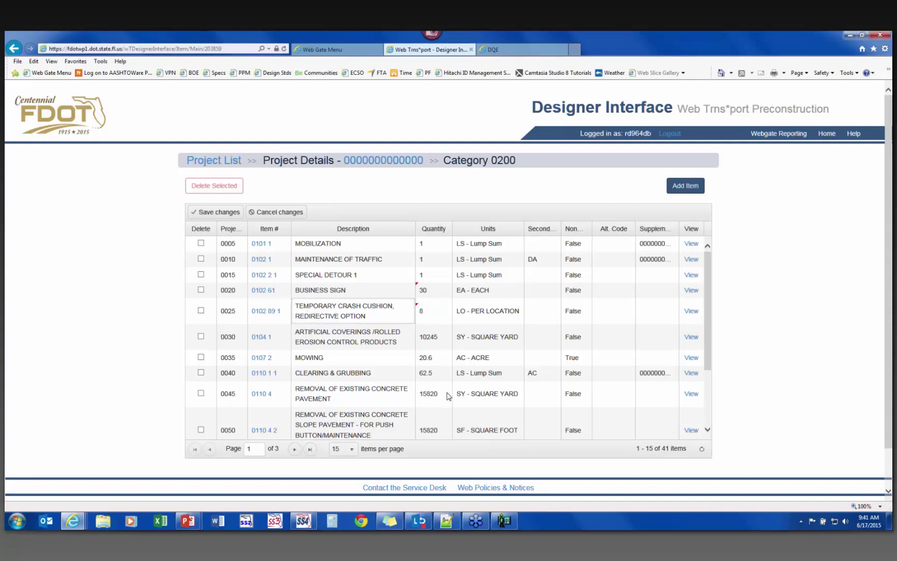
Show 25 items per page in the Category 0200 item grid
scroll(448, 396, down, 5)
click(348, 404)
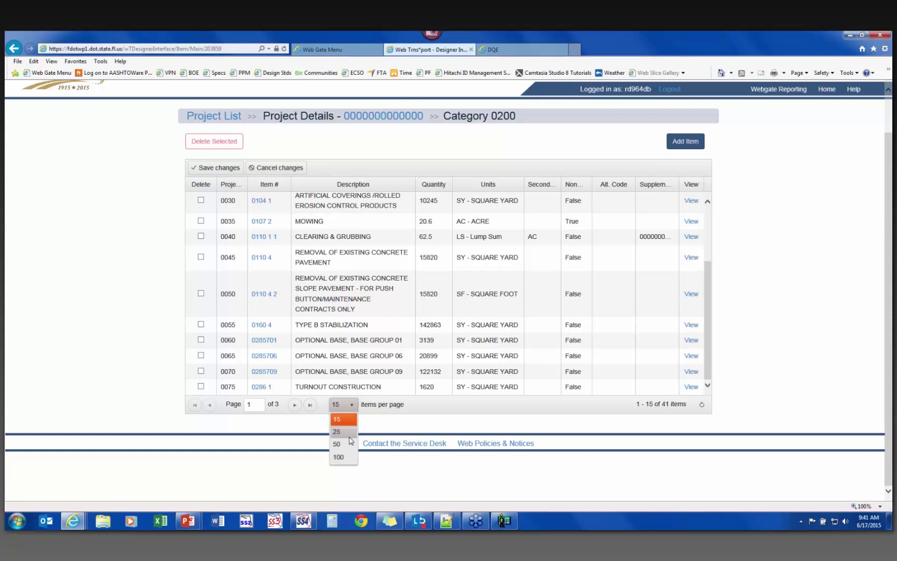
click(347, 432)
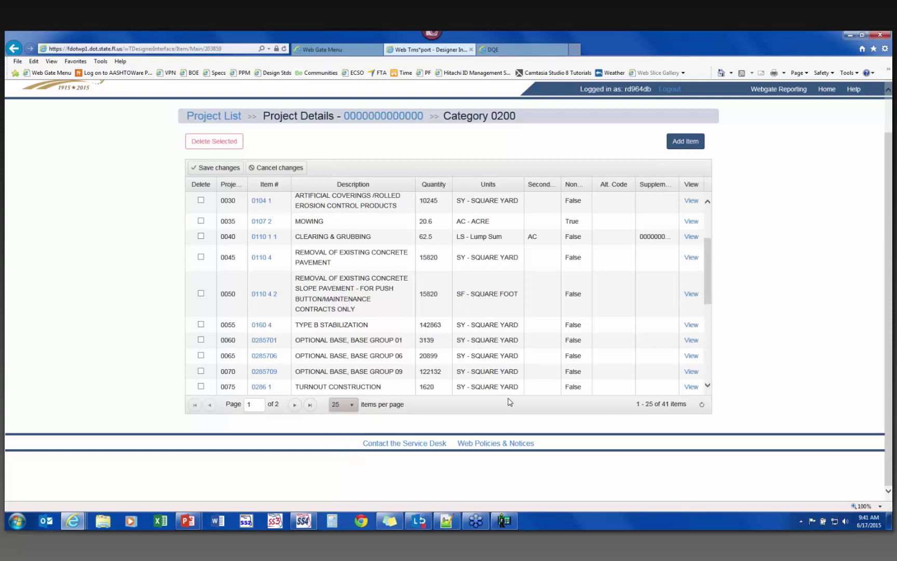
drag(711, 272, 667, 276)
Set the Miscellaneous Asphalt Pavement (0105) quantity to 1.6 and save the Category 0200 changes
click(434, 318)
text(1.6)
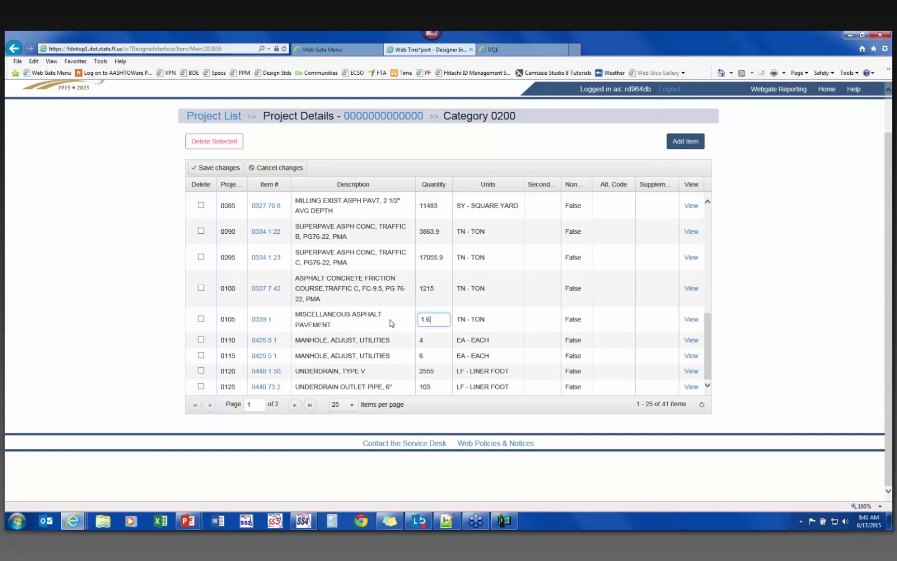
click(435, 340)
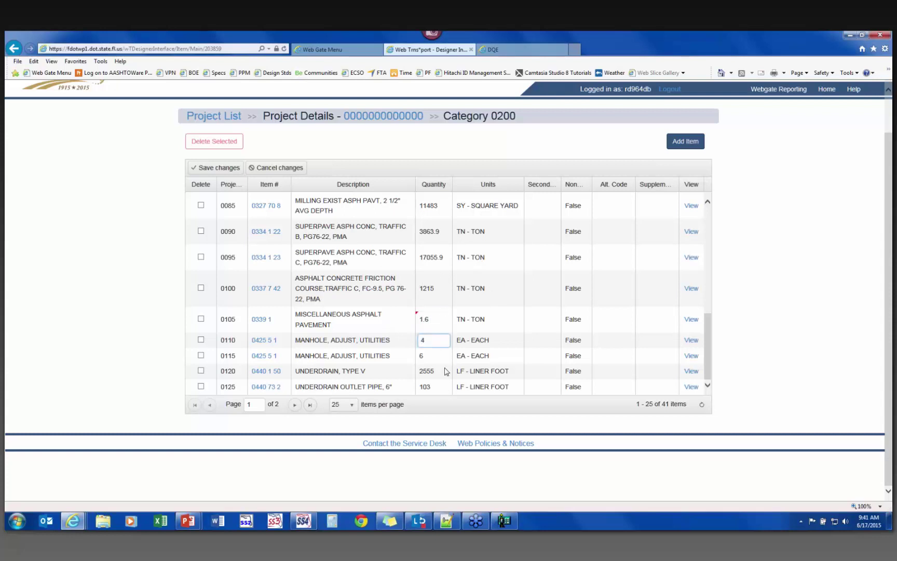
click(217, 168)
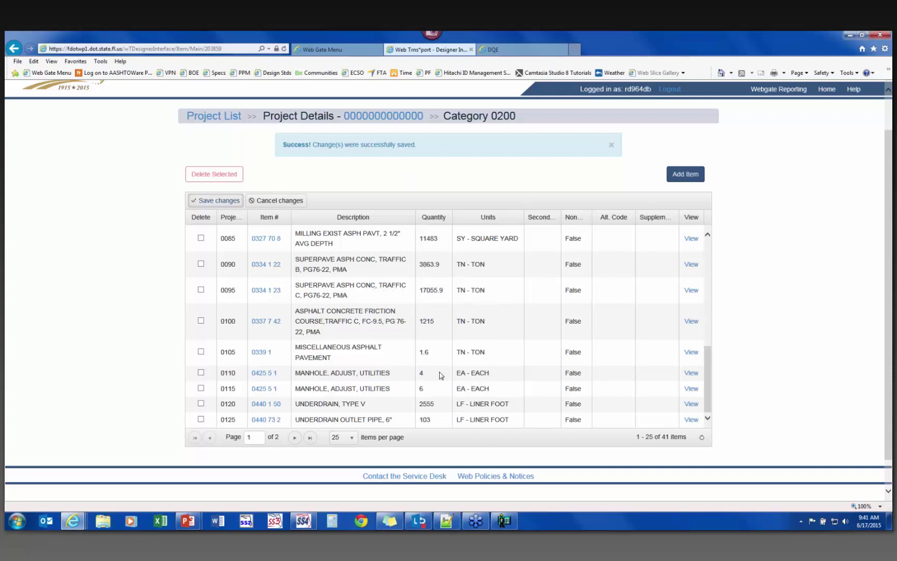
Mark line 0015 Special Detour 1 for deletion and confirm its permanent removal
drag(710, 377, 718, 257)
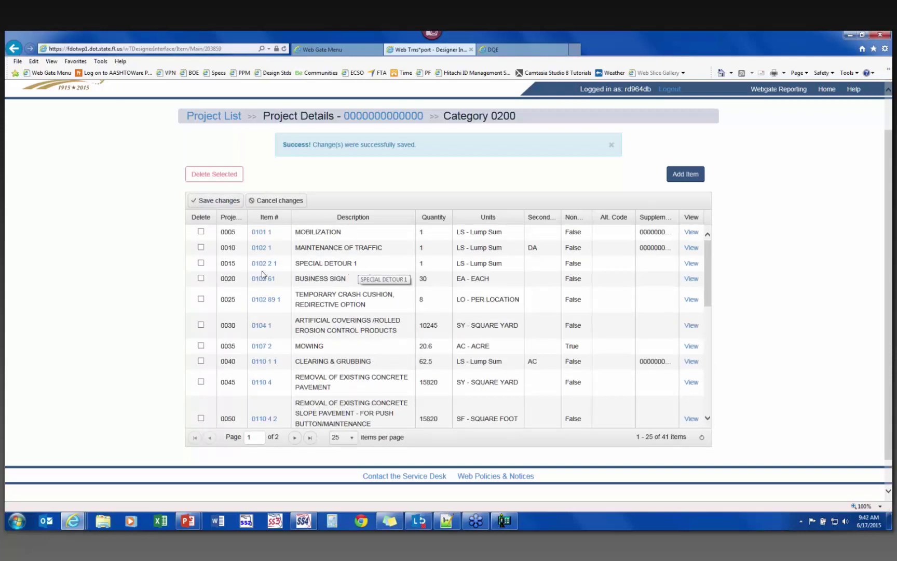
click(201, 263)
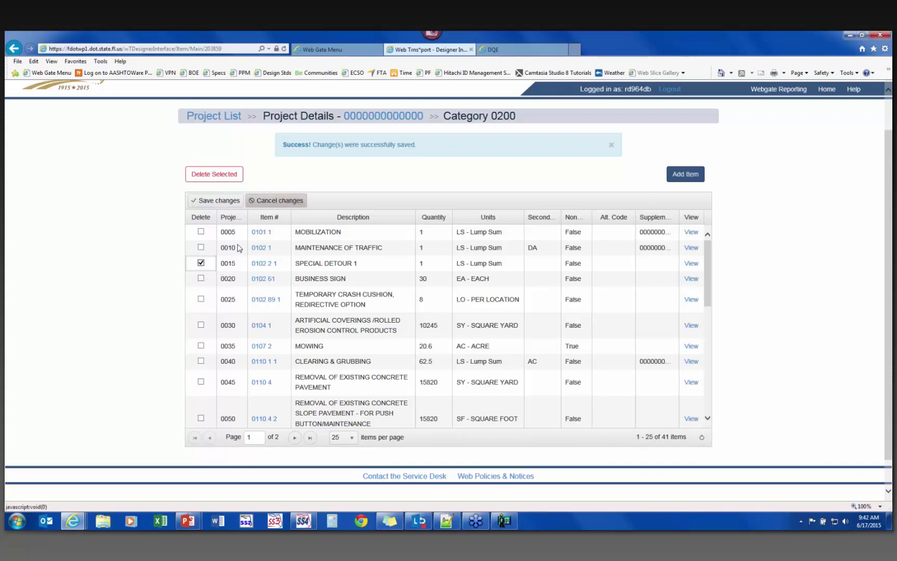
click(214, 175)
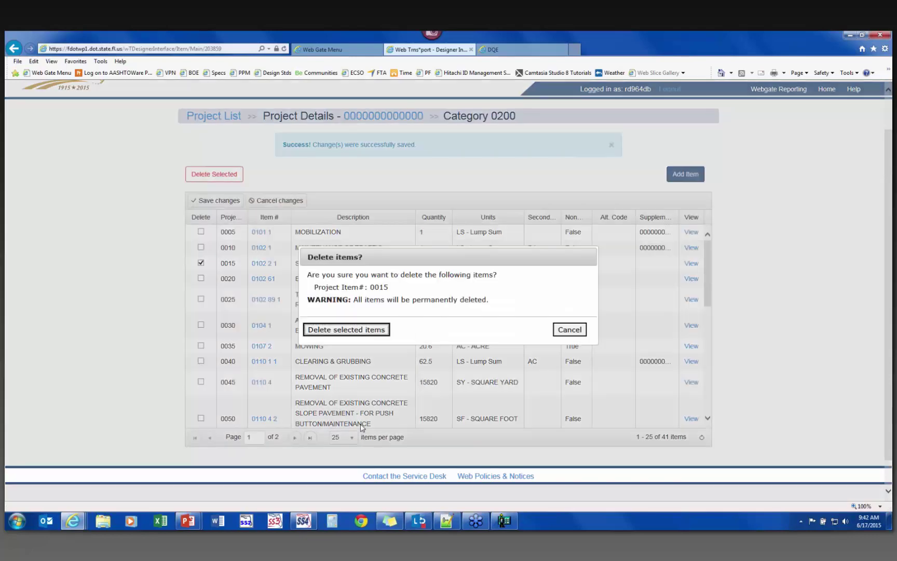
click(376, 329)
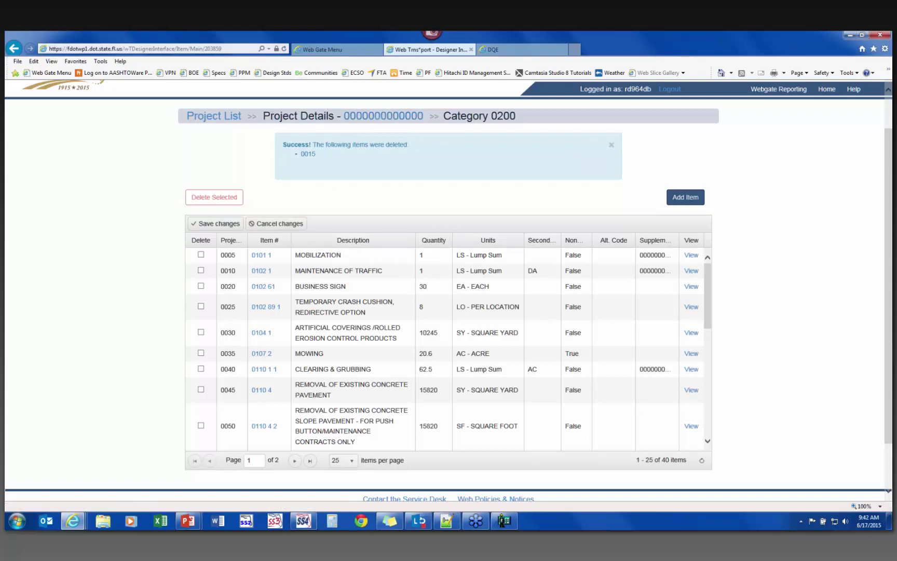
Return to the full Project List of 698 projects
click(225, 121)
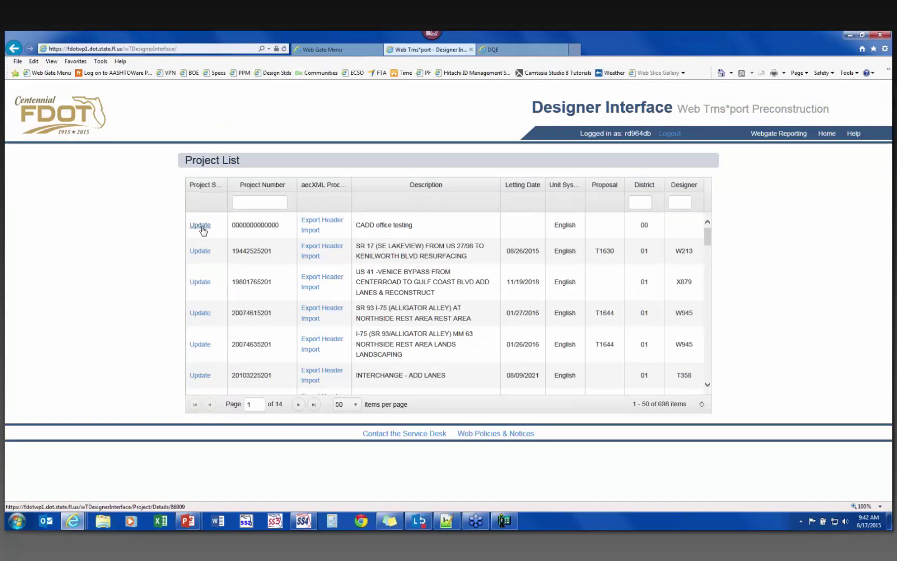
scroll(253, 302, down, 15)
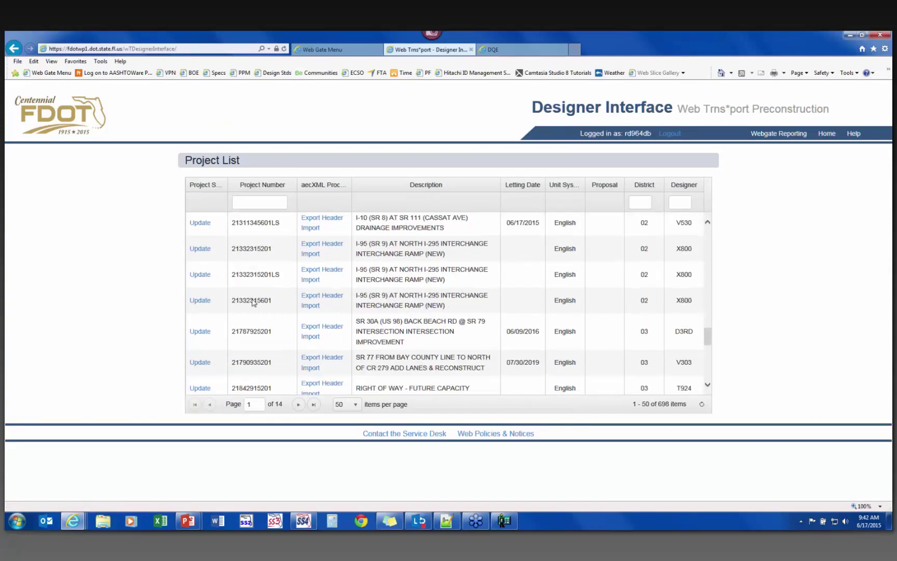
scroll(253, 302, down, 3)
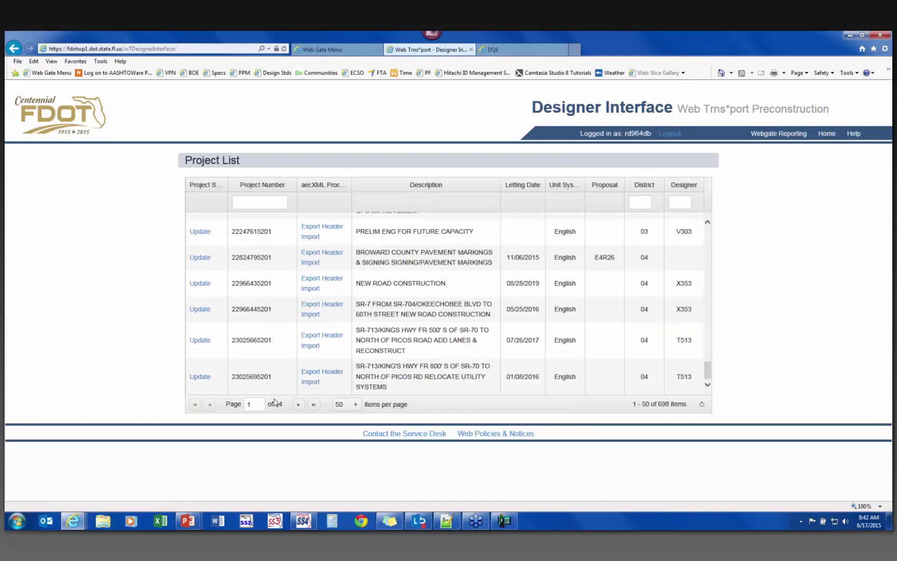
Advance to the second page of projects
click(299, 404)
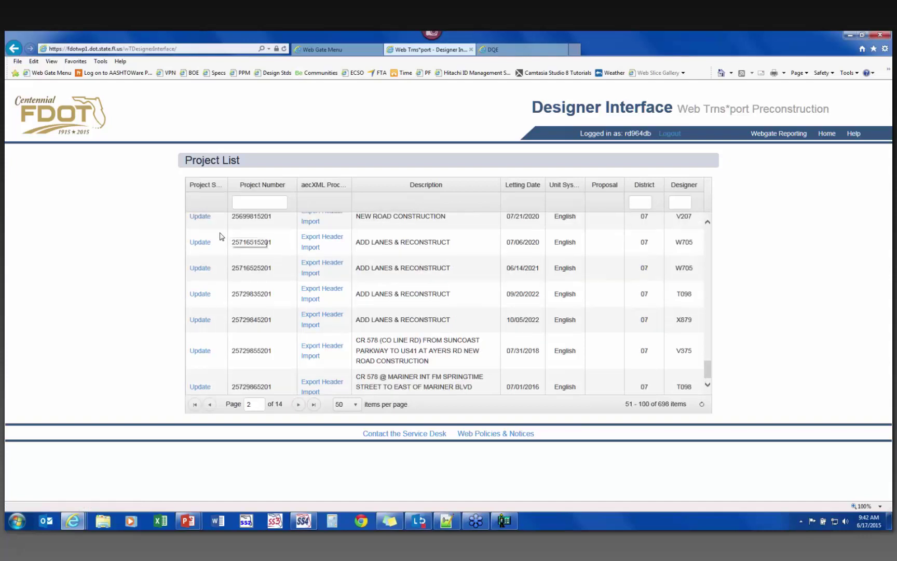
scroll(223, 236, down, 1)
scroll(213, 311, up, 3)
scroll(210, 337, up, 10)
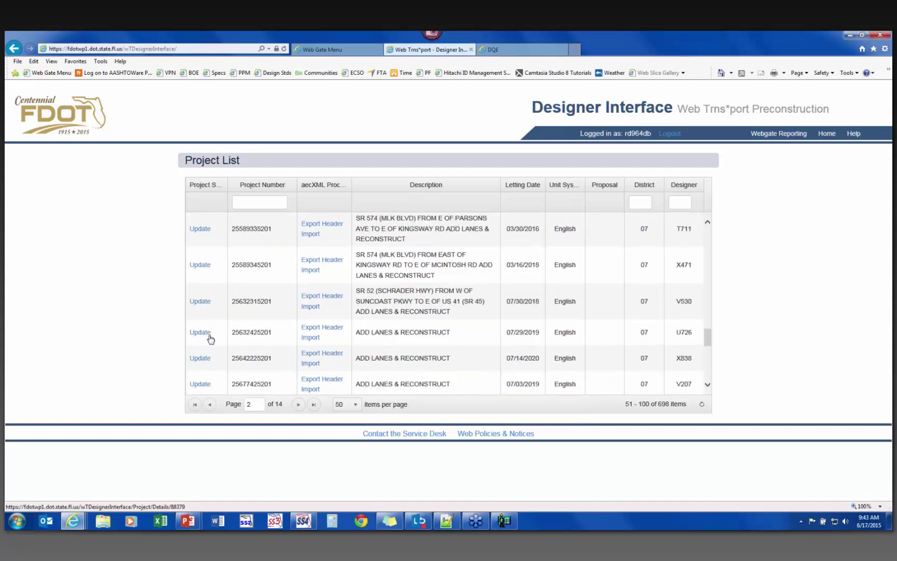
scroll(210, 333, up, 10)
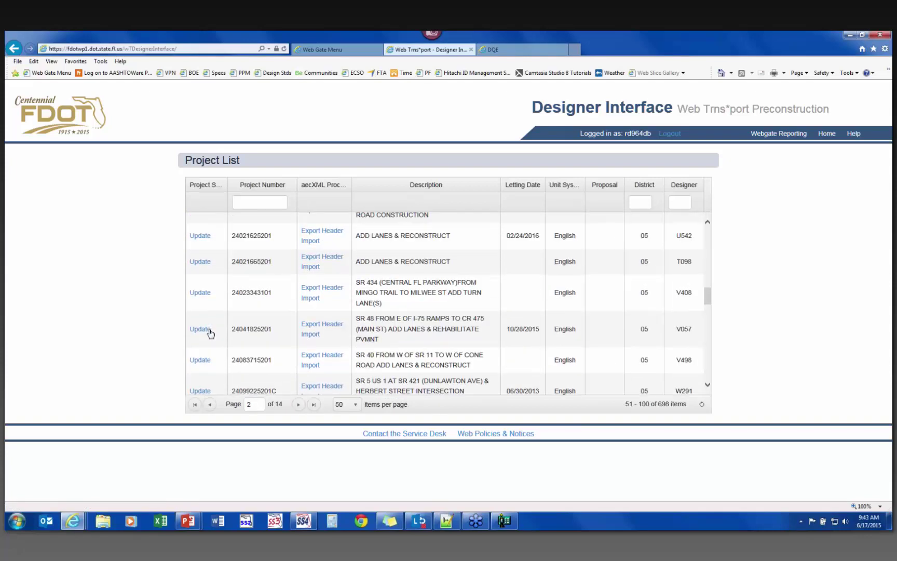
scroll(211, 332, up, 10)
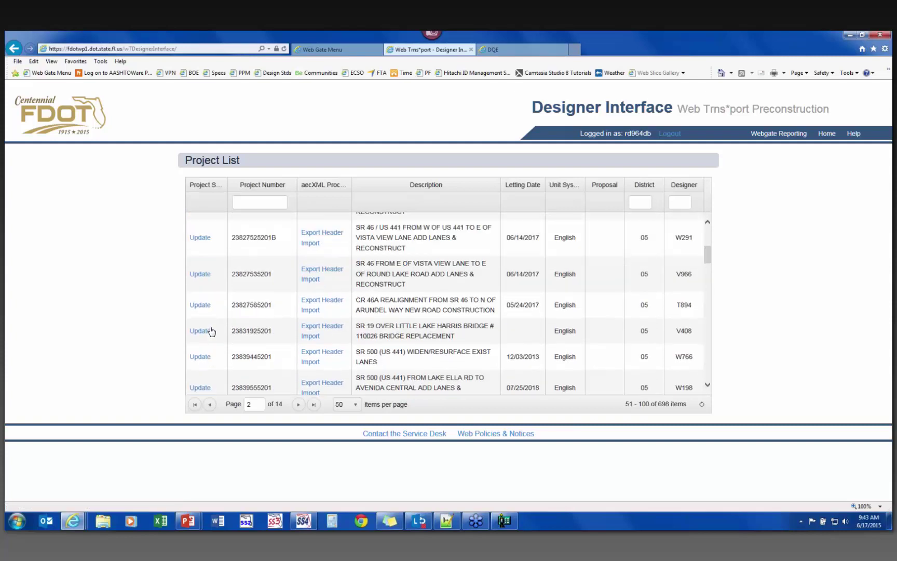
Advance to the third page of projects and begin filtering by project number
click(298, 404)
scroll(216, 318, down, 5)
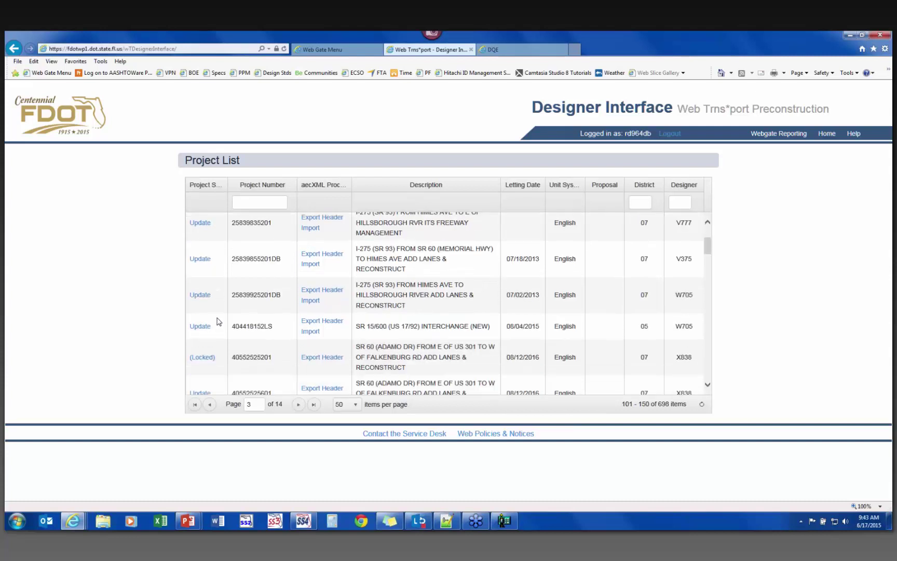
mouse_move(202, 265)
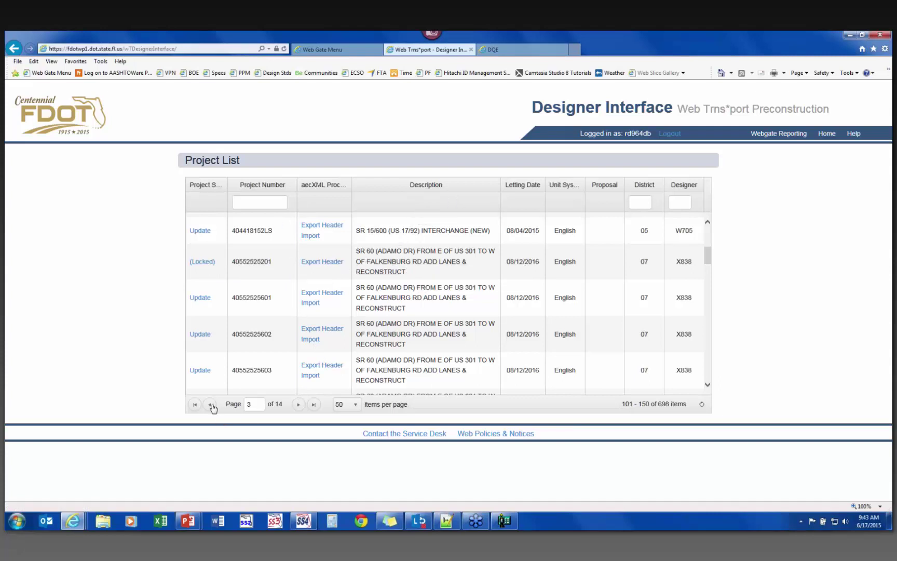
click(263, 203)
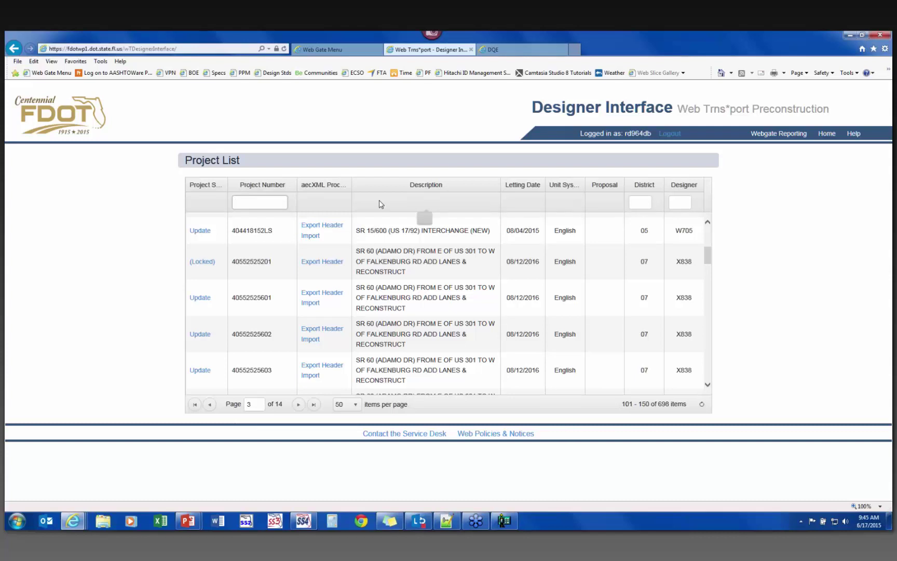
text(000)
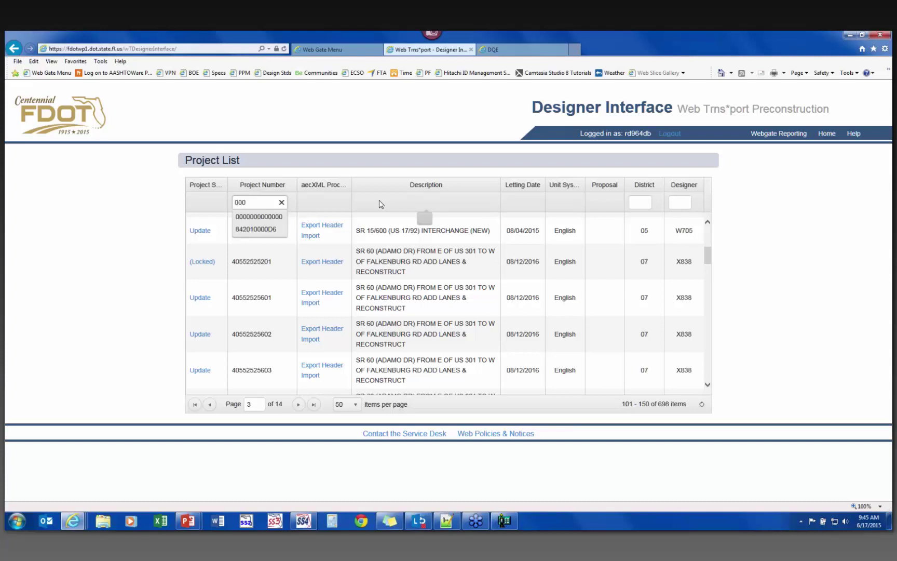
text(000)
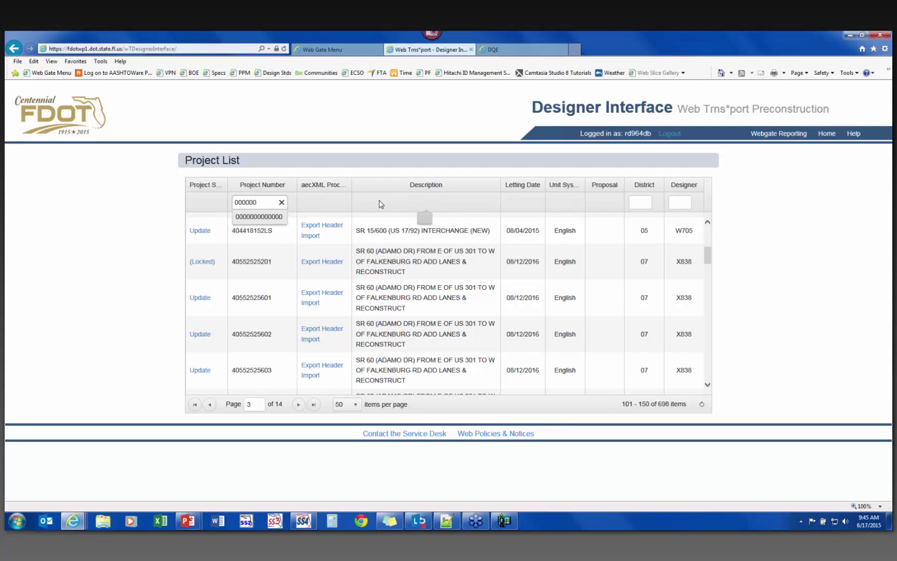
click(269, 224)
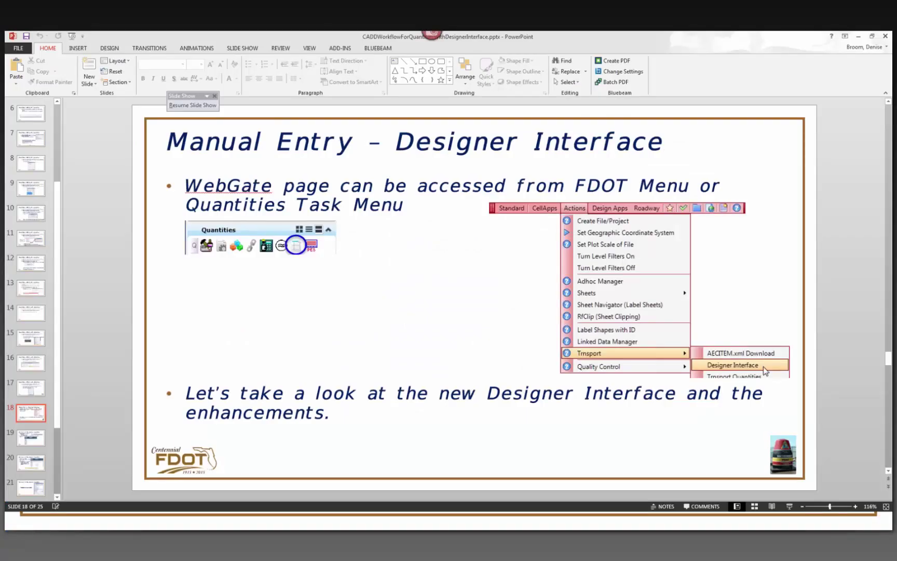
Move from slide 18 to slide 19, 'Summary of Pay Items – Workflow'
scroll(585, 180, down, 1)
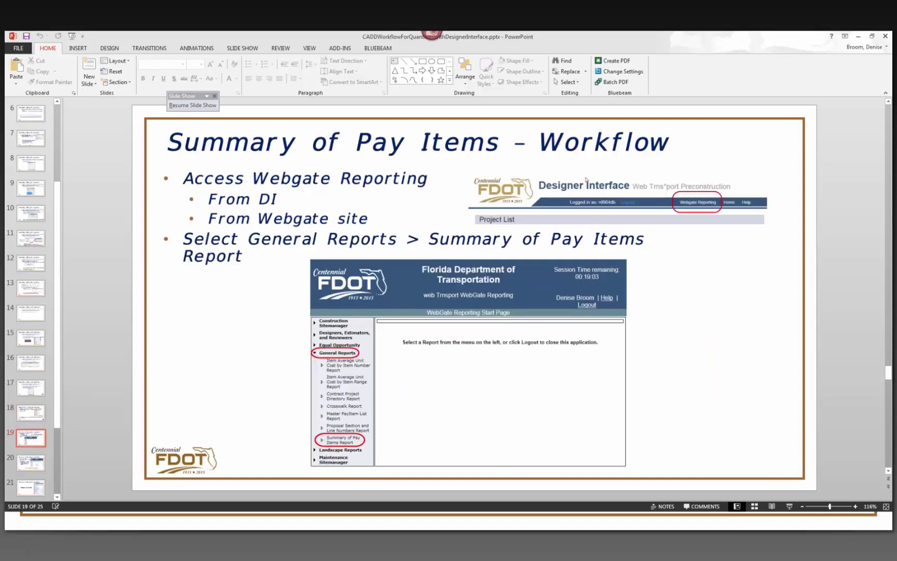
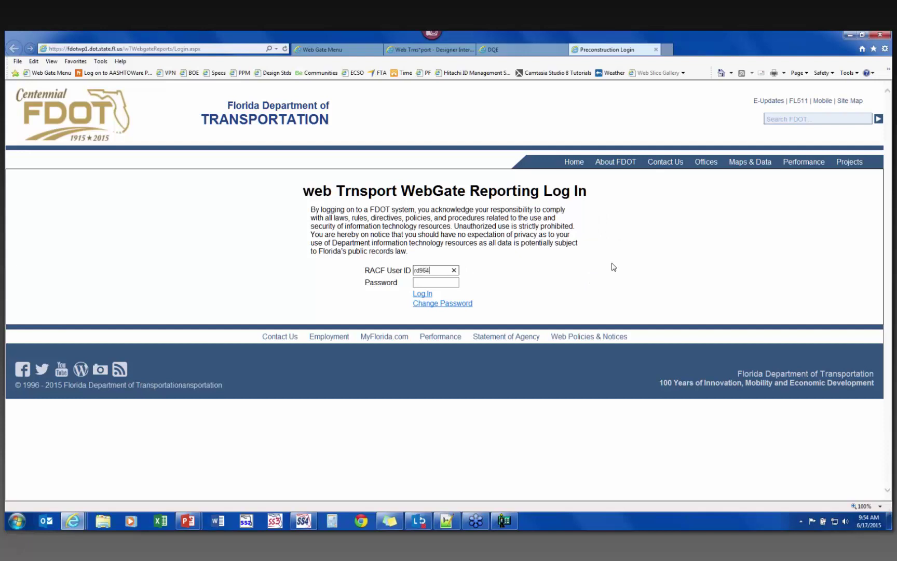
Finish entering the user ID and log in to WebGate Reporting
text(b)
key(Tab)
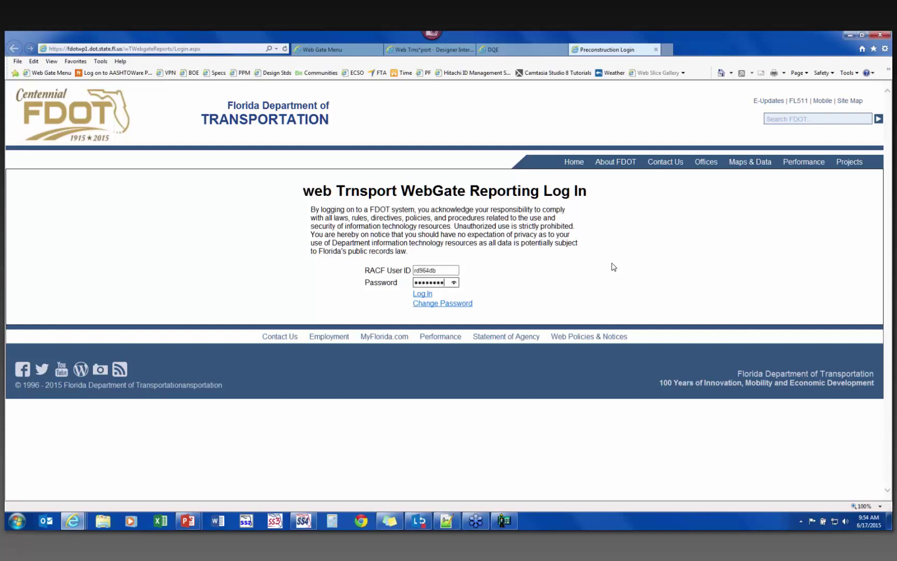
click(423, 293)
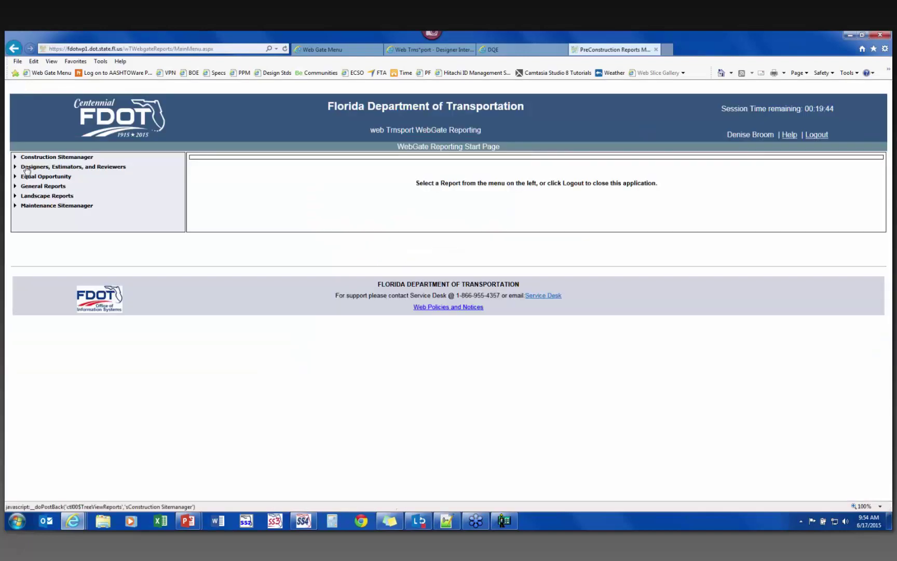
Expand General Reports and open the Summary of Pay Items Report page
click(15, 167)
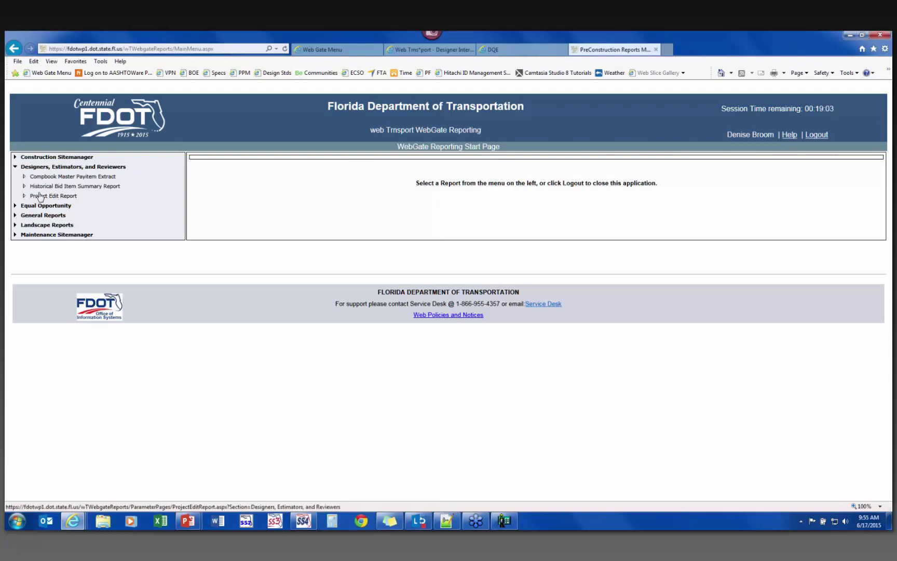
click(15, 215)
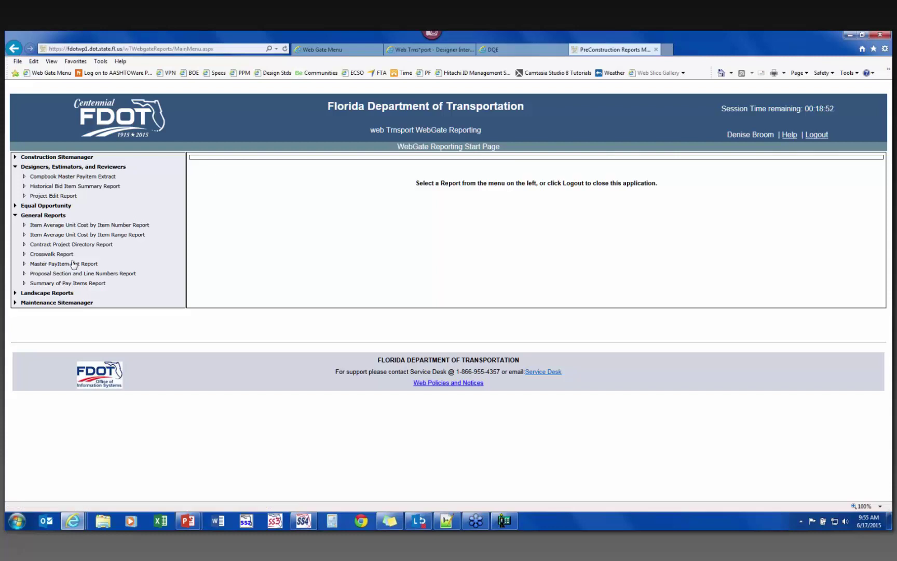
click(36, 264)
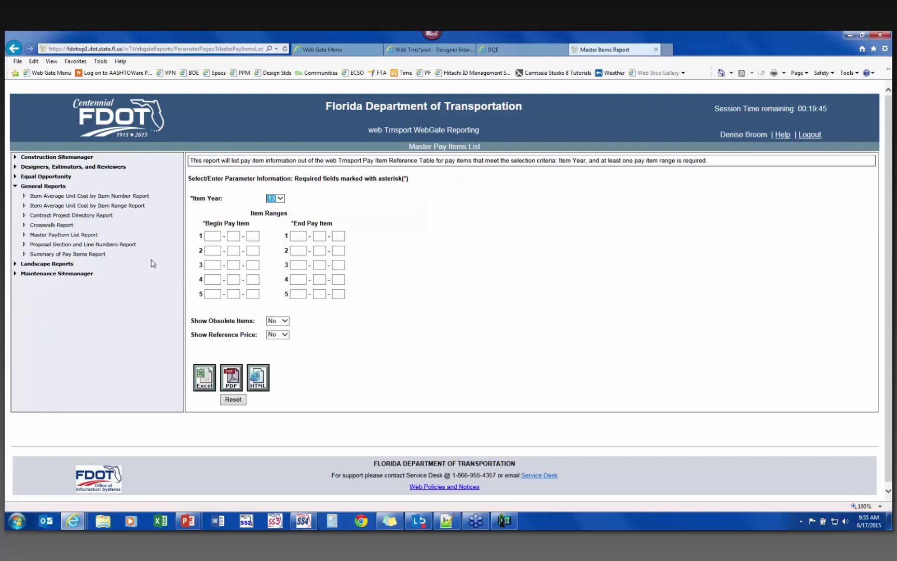
click(66, 256)
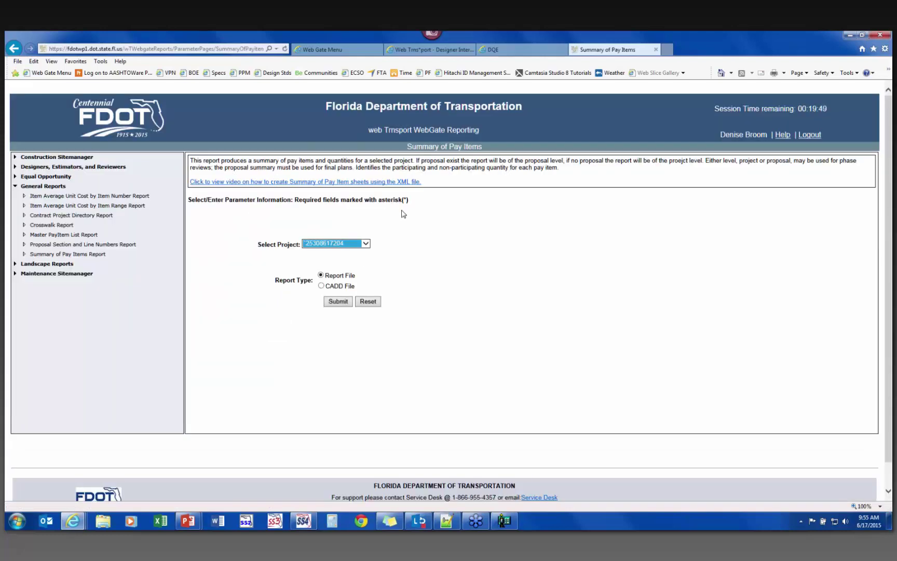
click(365, 246)
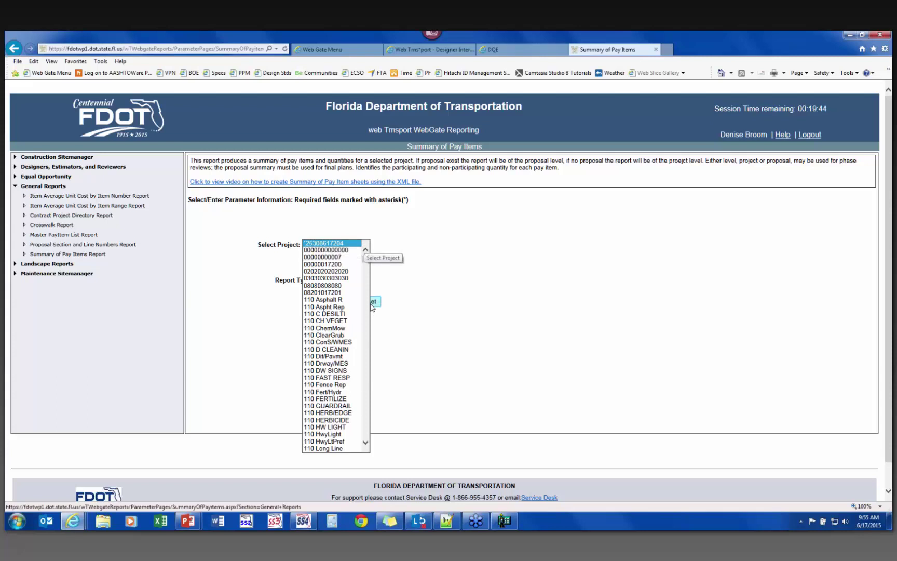
drag(366, 255, 367, 408)
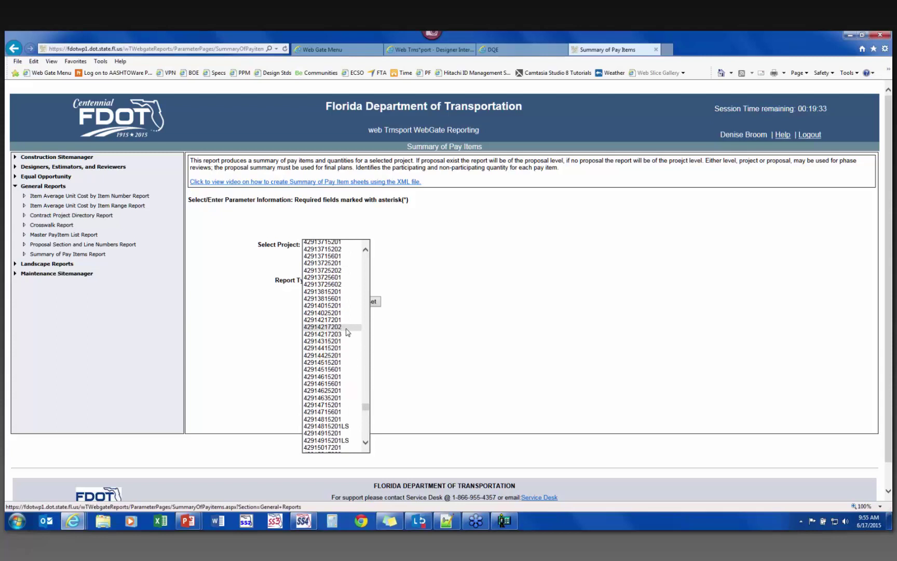
scroll(347, 332, up, 5)
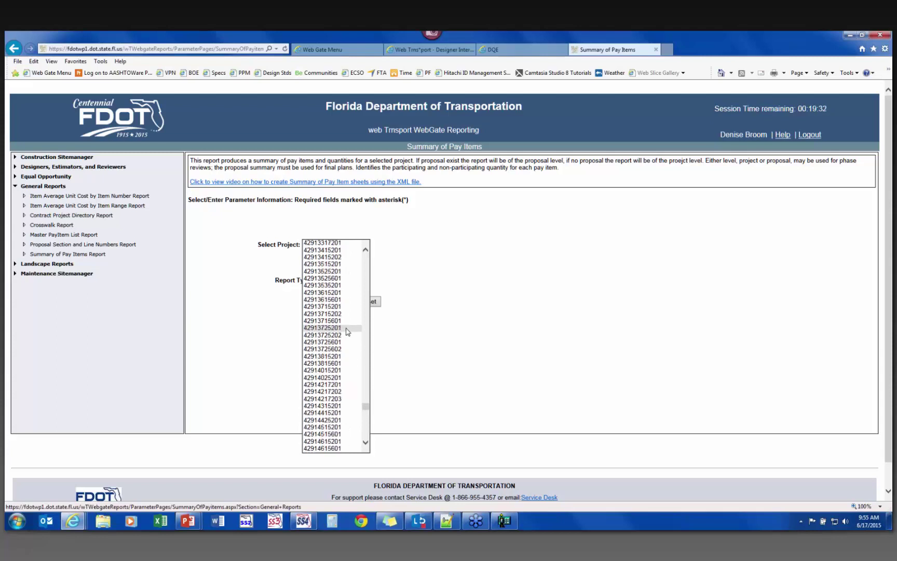
click(374, 412)
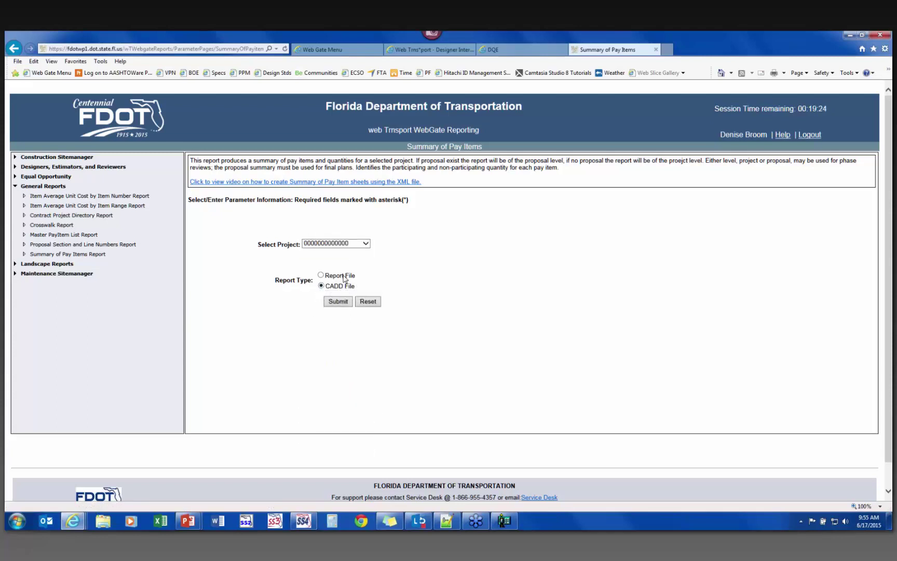
click(328, 279)
click(338, 303)
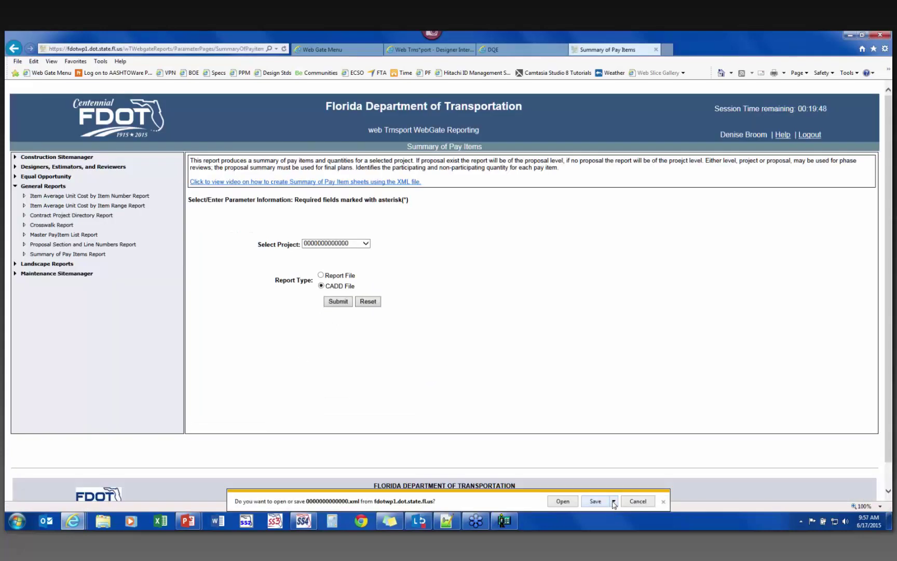
click(613, 502)
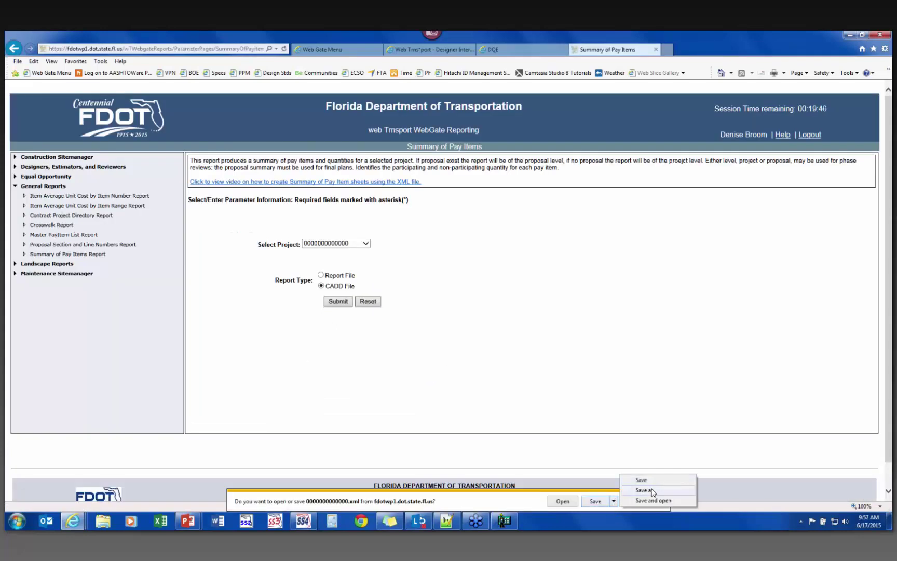
click(644, 490)
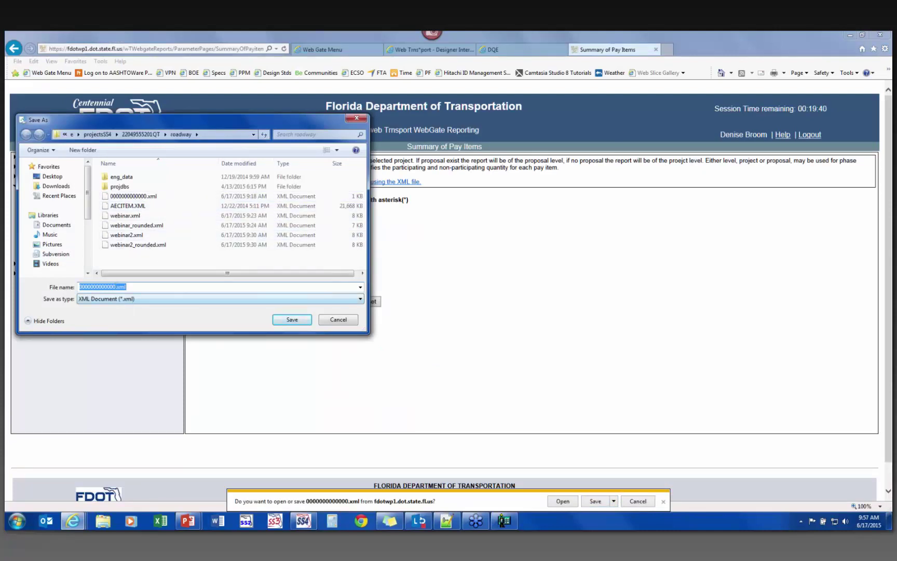
click(116, 286)
text(CES)
click(293, 321)
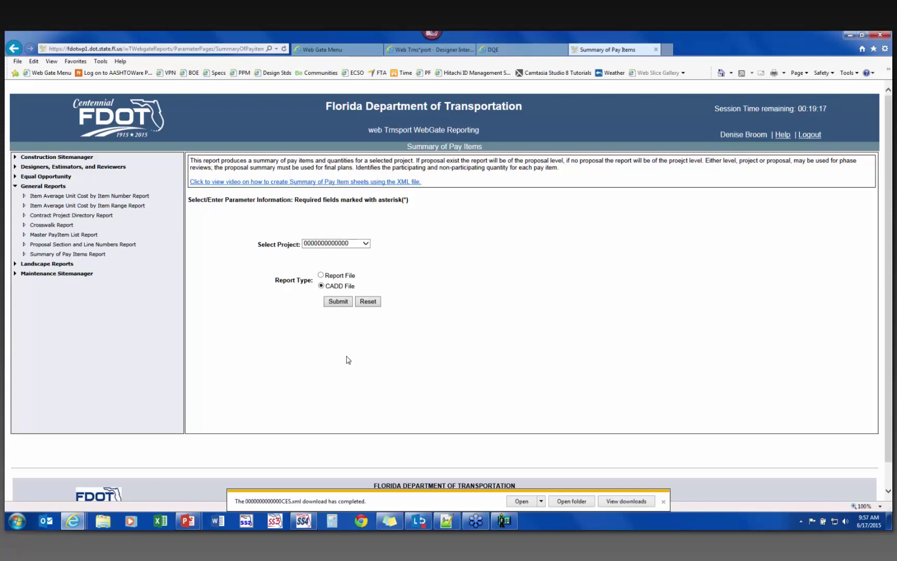
Minimize the browser and return to MicroStation's FDOT actions list
click(868, 35)
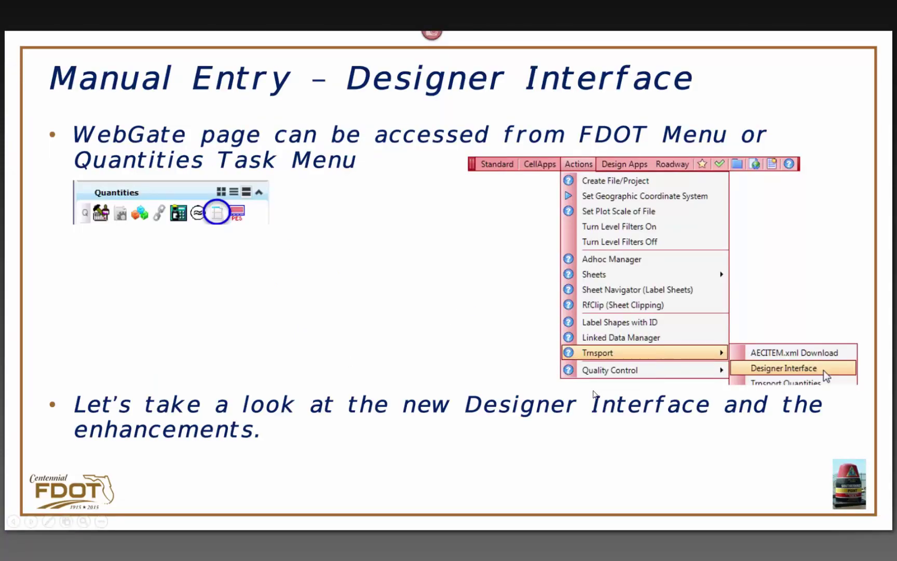
key(alt+Tab)
click(509, 64)
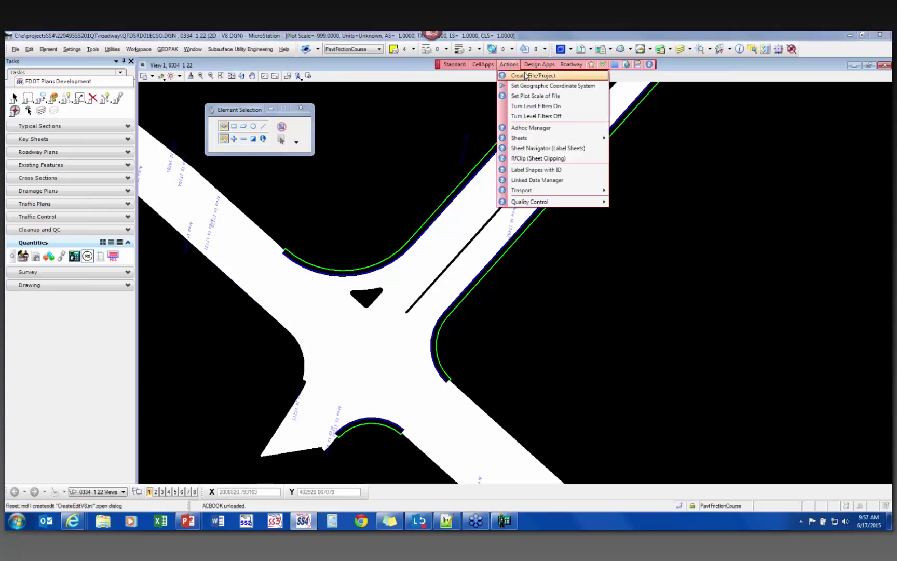
Check the Summary of Pay Item Sheets file name in Create File/Project without creating it
click(525, 76)
click(397, 204)
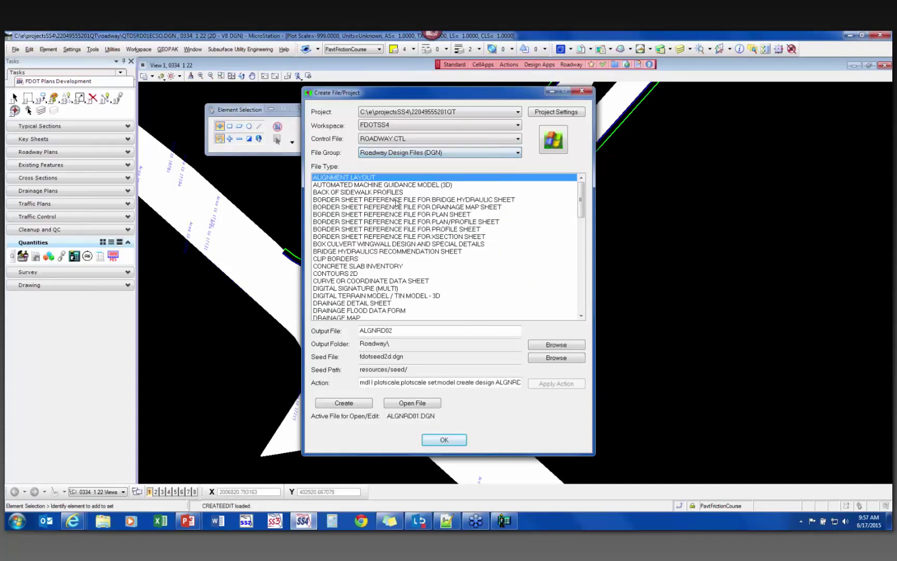
drag(580, 211, 582, 312)
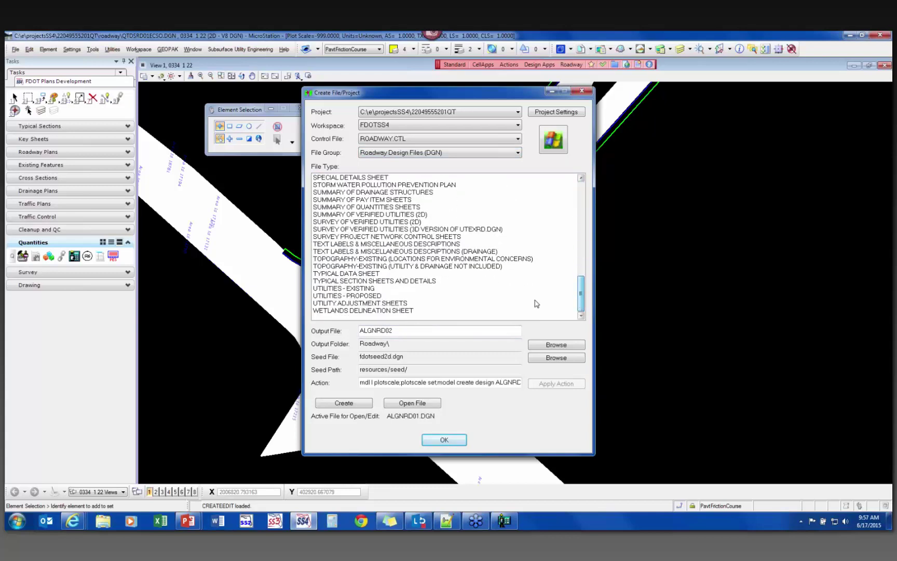
click(342, 200)
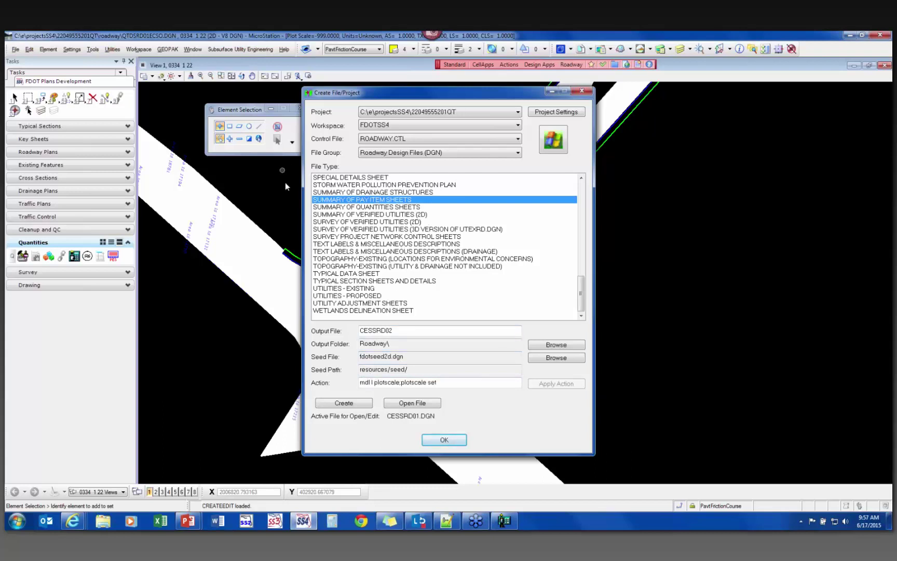
click(582, 90)
Open CESSRD01.DGN from the roadway folder
click(11, 49)
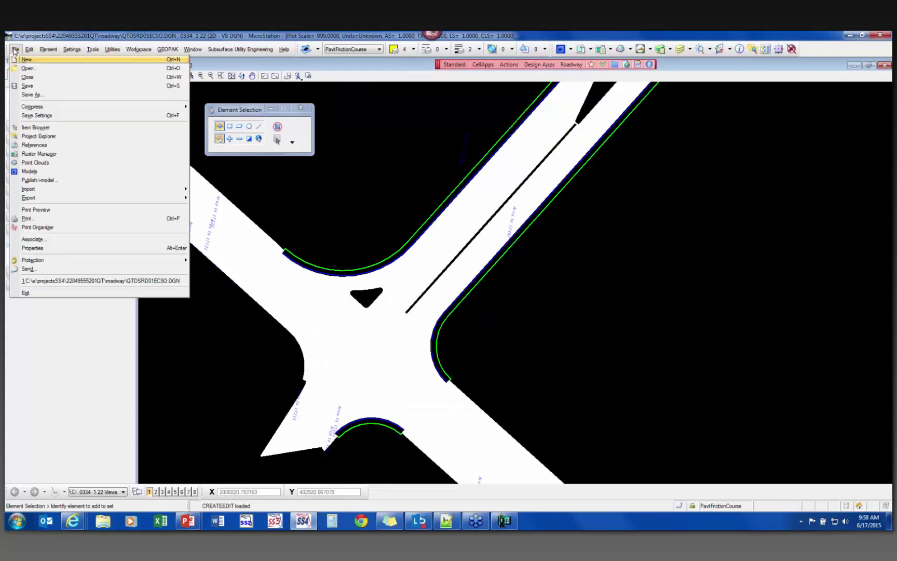
click(18, 70)
click(396, 237)
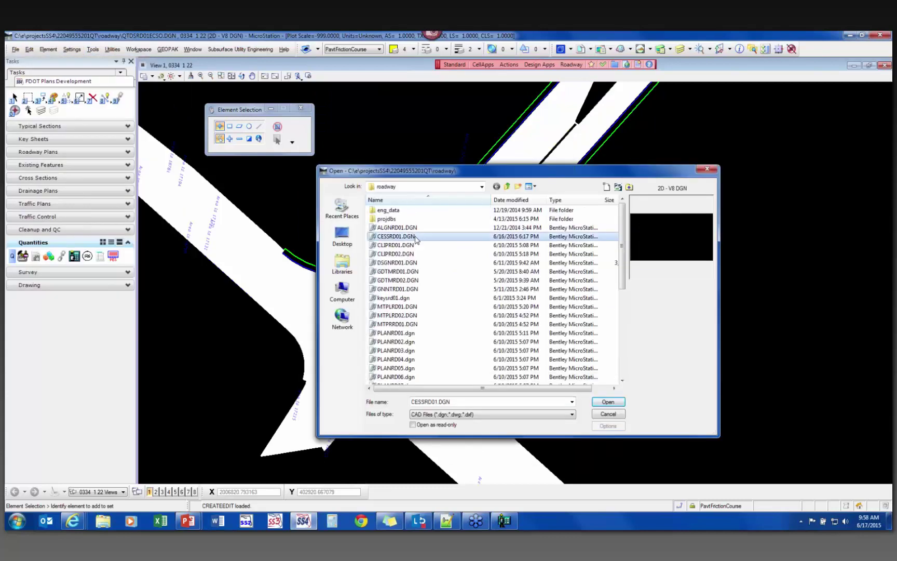
double_click(396, 237)
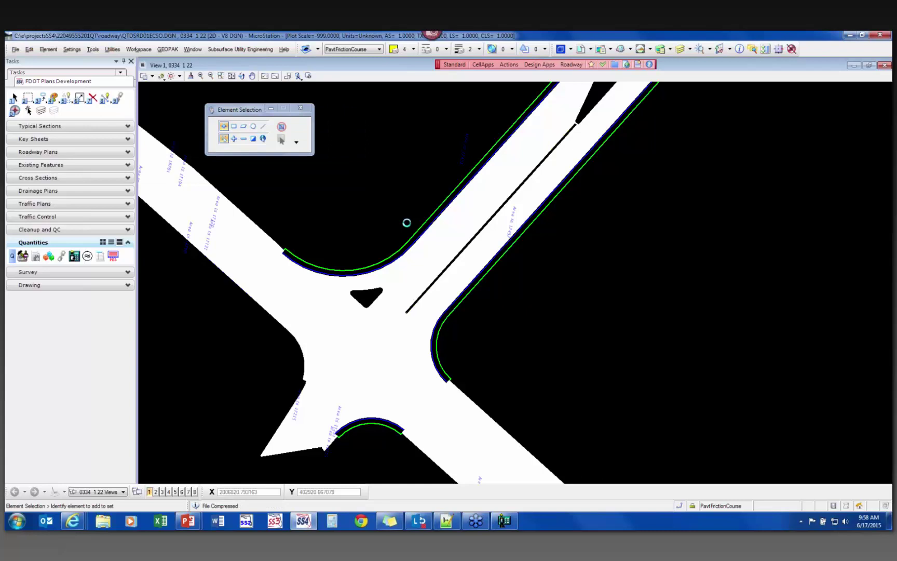
Launch the FDOT TRNS*port pay-items loader and enlarge it to show all options
click(114, 257)
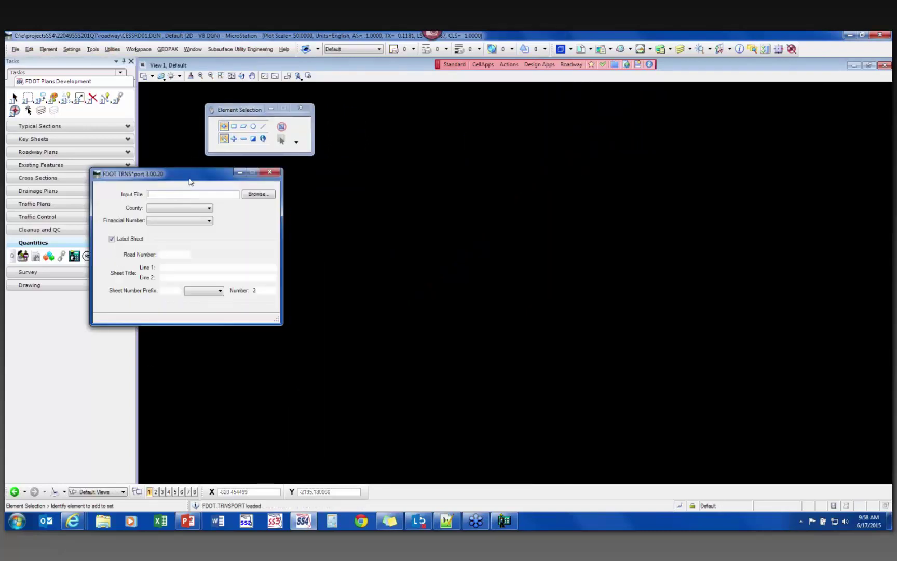
drag(189, 181, 307, 204)
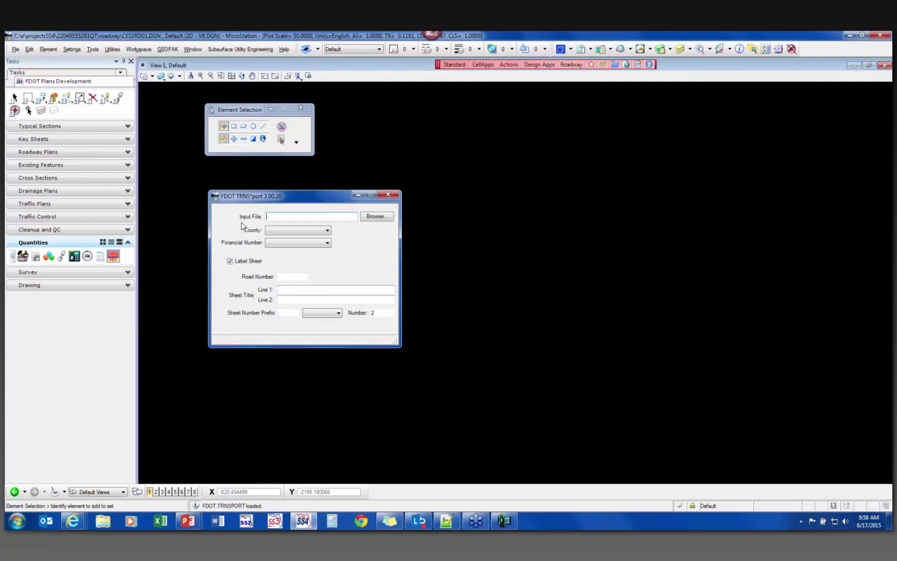
click(372, 314)
drag(397, 347, 420, 370)
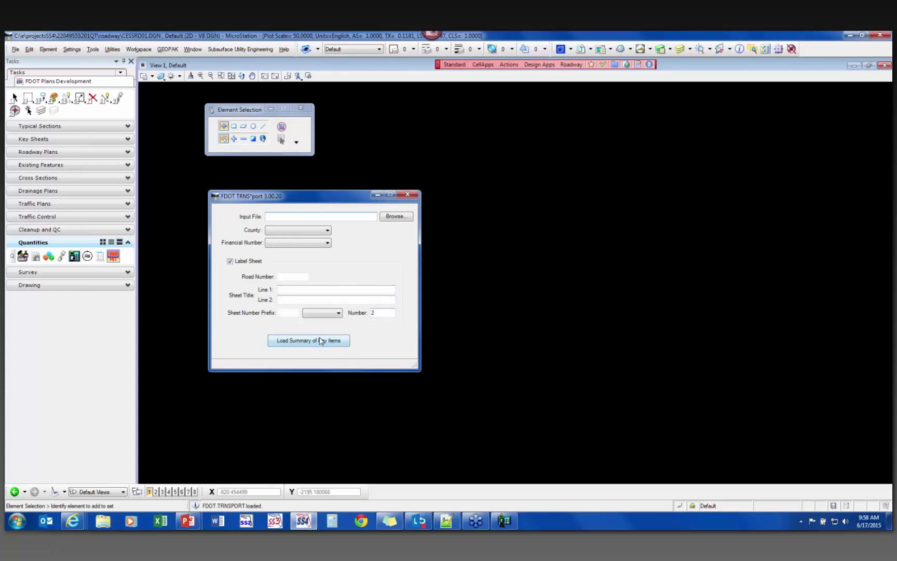
click(402, 216)
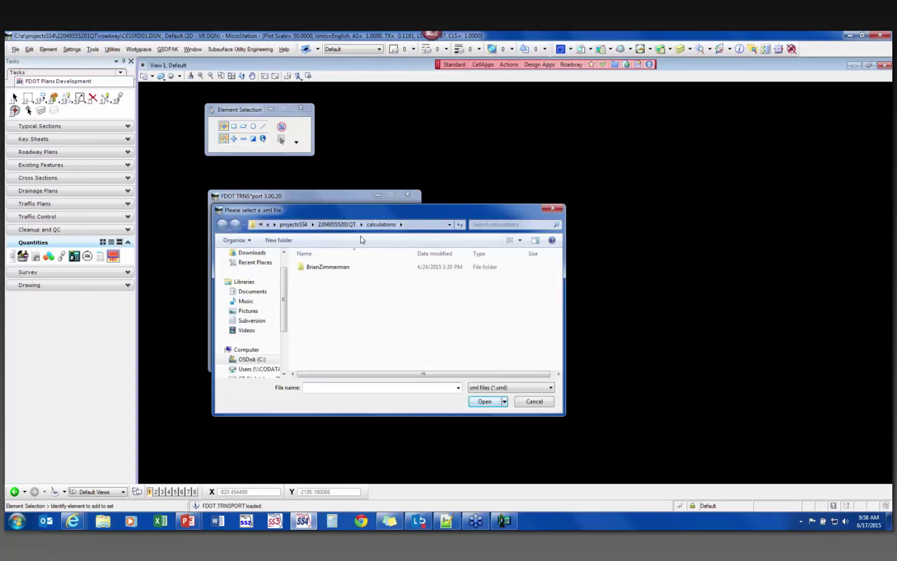
click(338, 224)
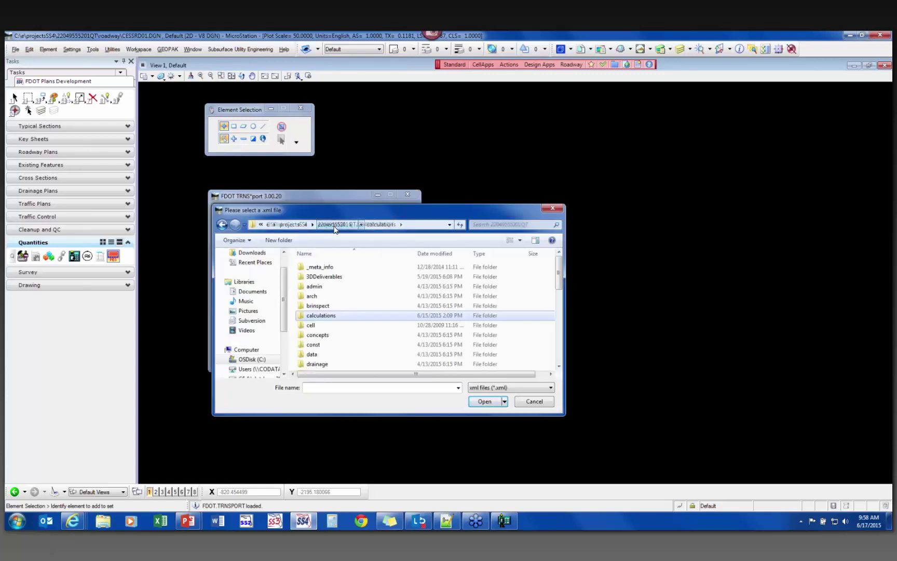
click(366, 338)
scroll(366, 338, down, 5)
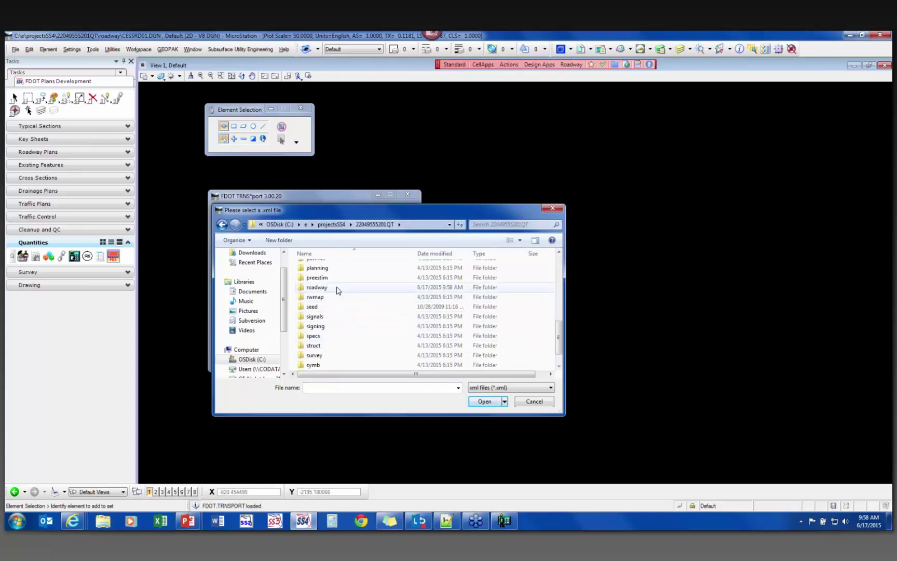
double_click(337, 288)
click(335, 295)
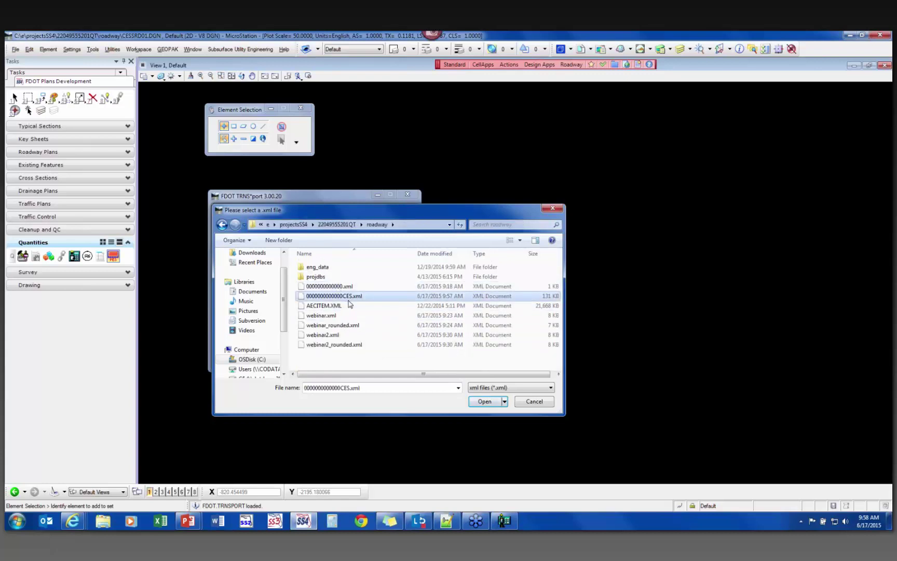
click(482, 403)
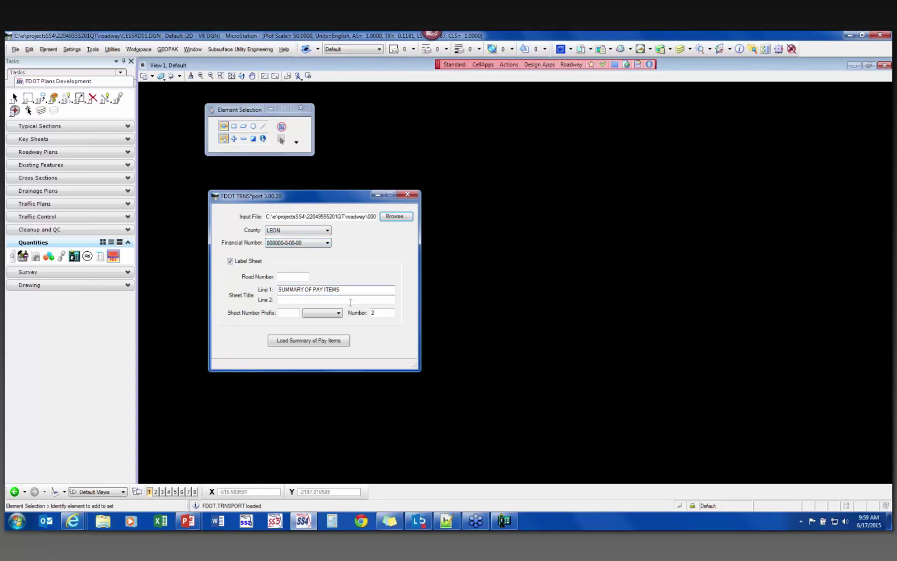
Load the Summary of Pay Items sheets into the drawing and confirm completion
click(310, 341)
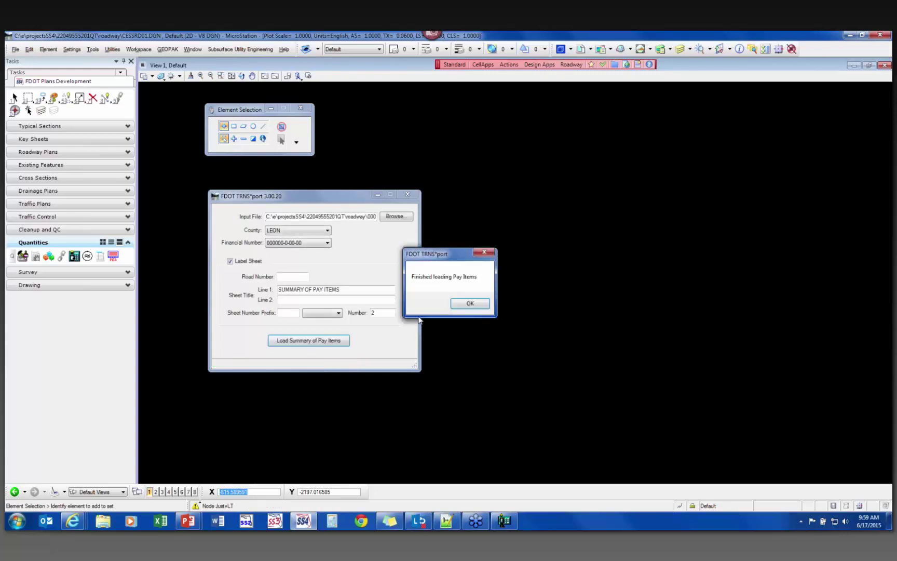
click(474, 304)
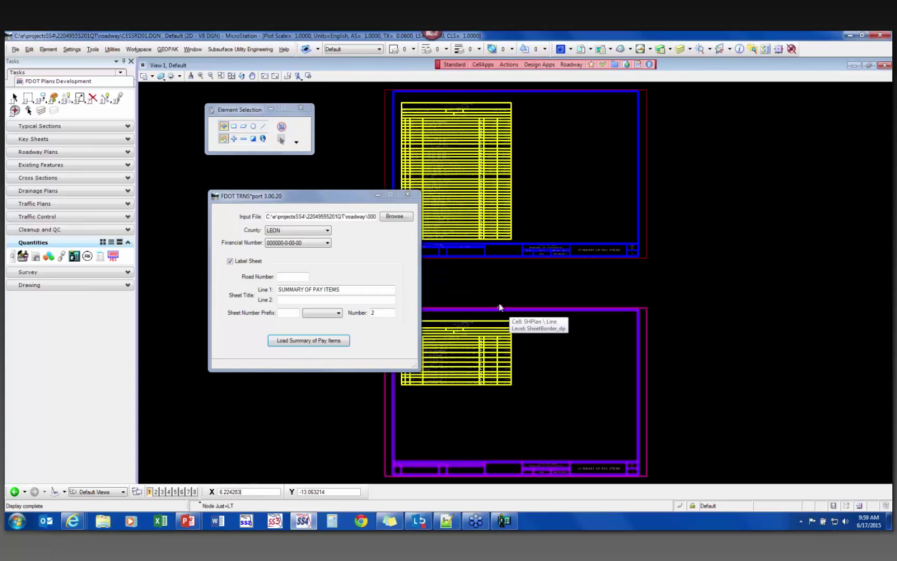
drag(312, 195, 254, 211)
scroll(437, 106, up, 5)
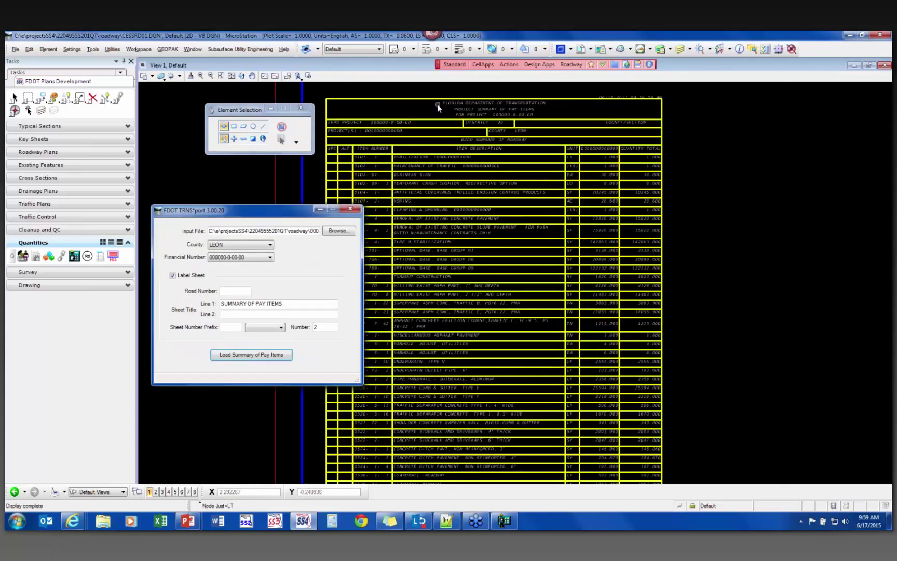
scroll(437, 104, up, 2)
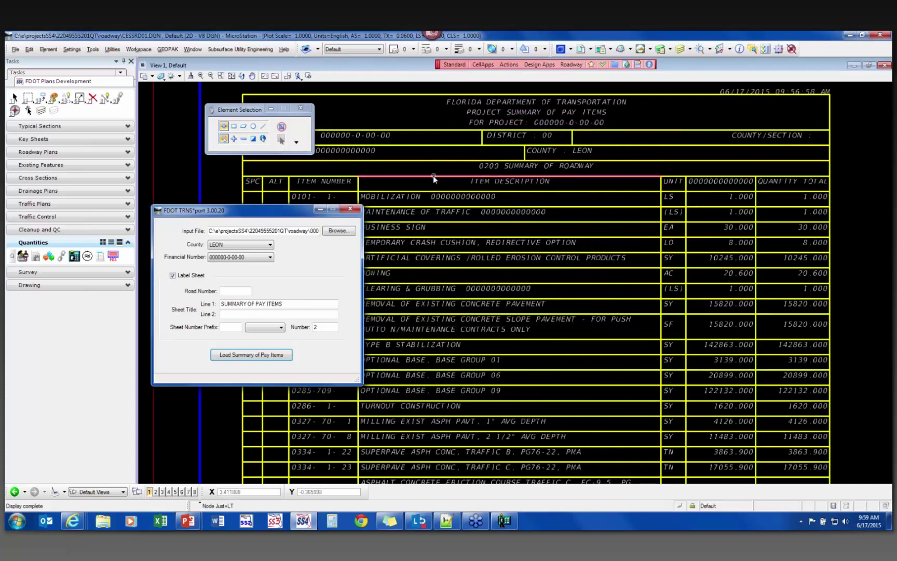
drag(218, 210, 58, 306)
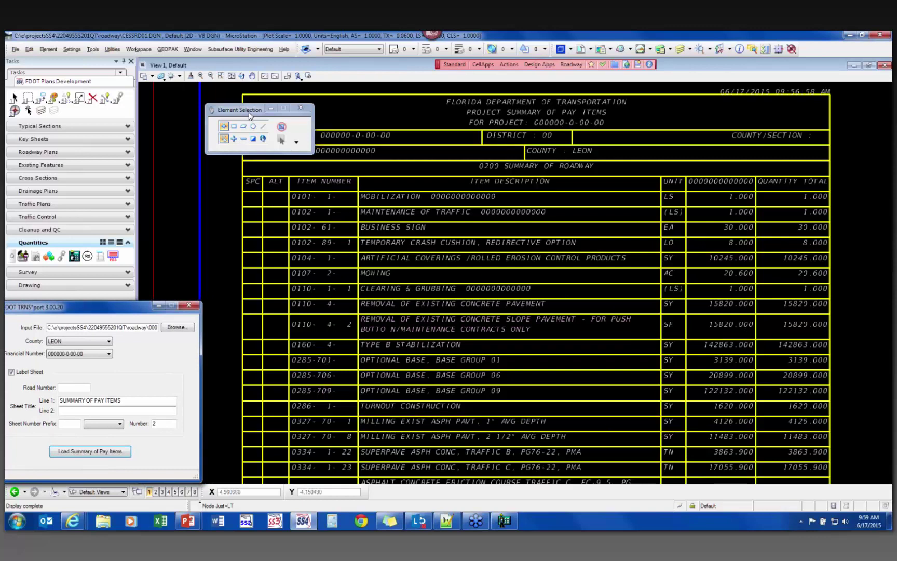
drag(249, 110, 251, 164)
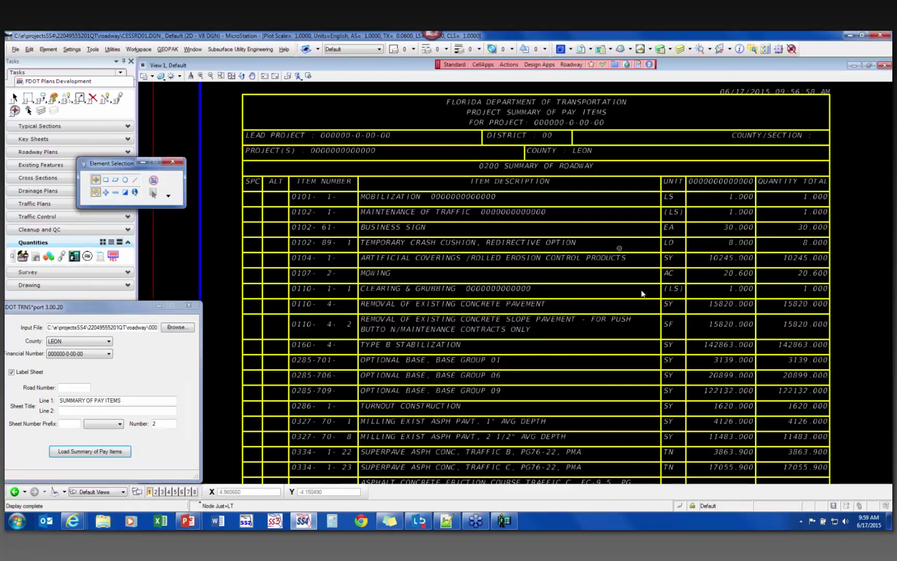
scroll(726, 357, down, 5)
middle_drag(808, 400, 573, 221)
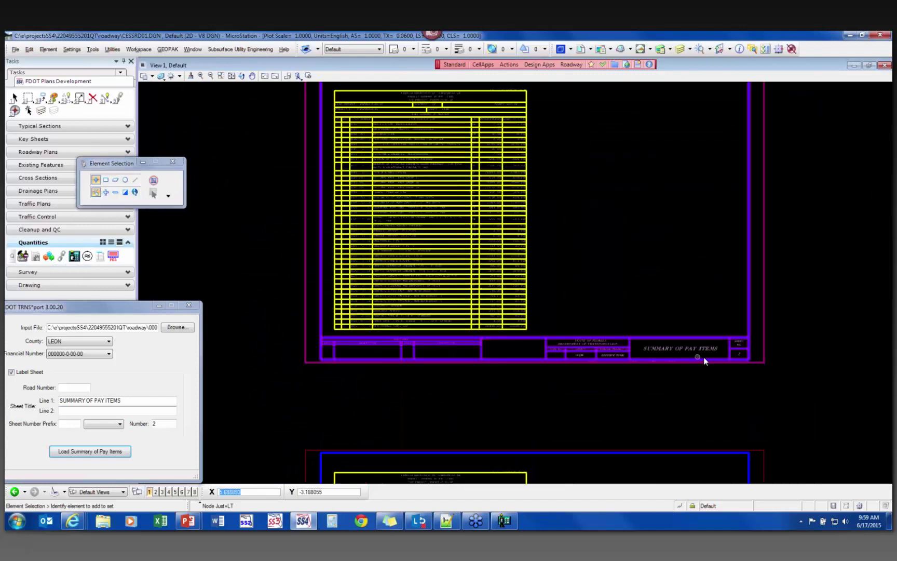
scroll(500, 128, up, 3)
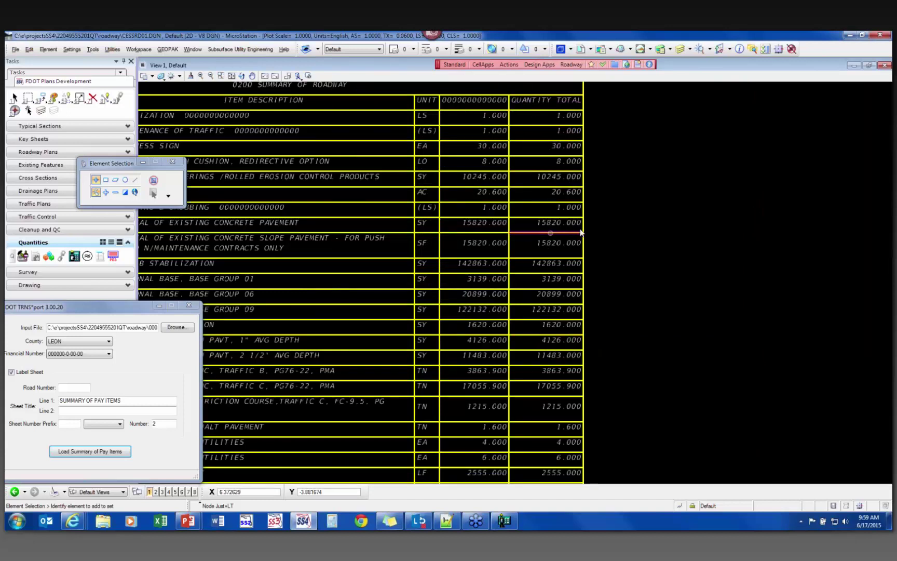
scroll(666, 225, down, 5)
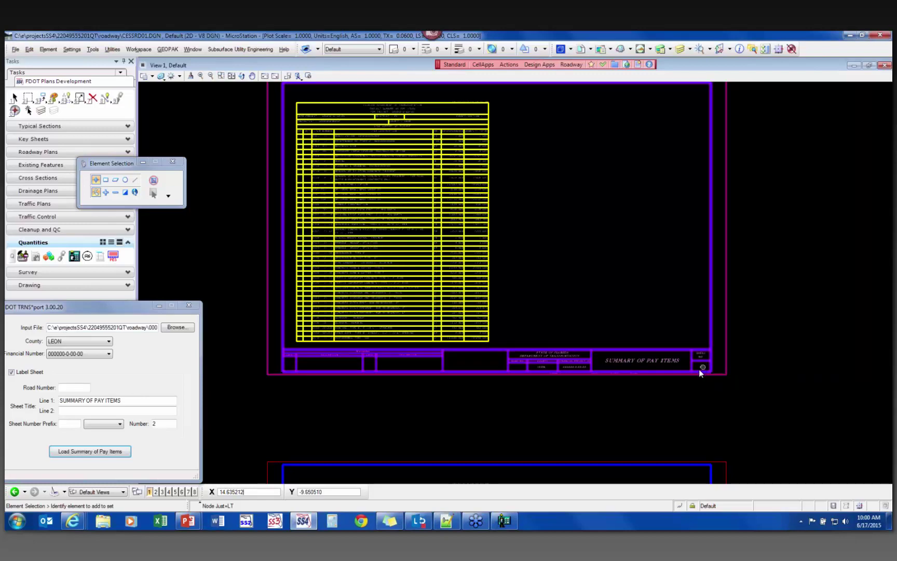
scroll(746, 394, down, 2)
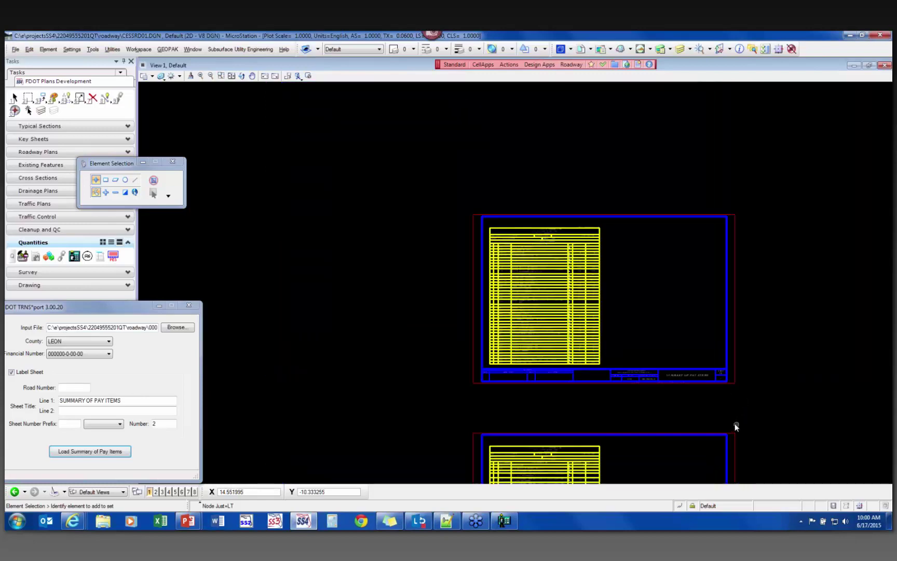
middle_drag(734, 423, 664, 300)
scroll(641, 480, up, 5)
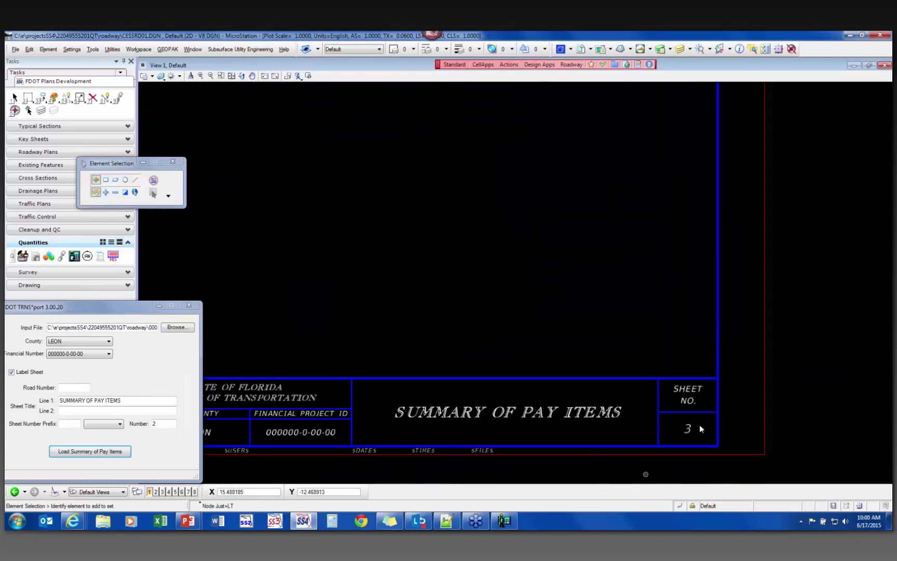
scroll(577, 280, down, 5)
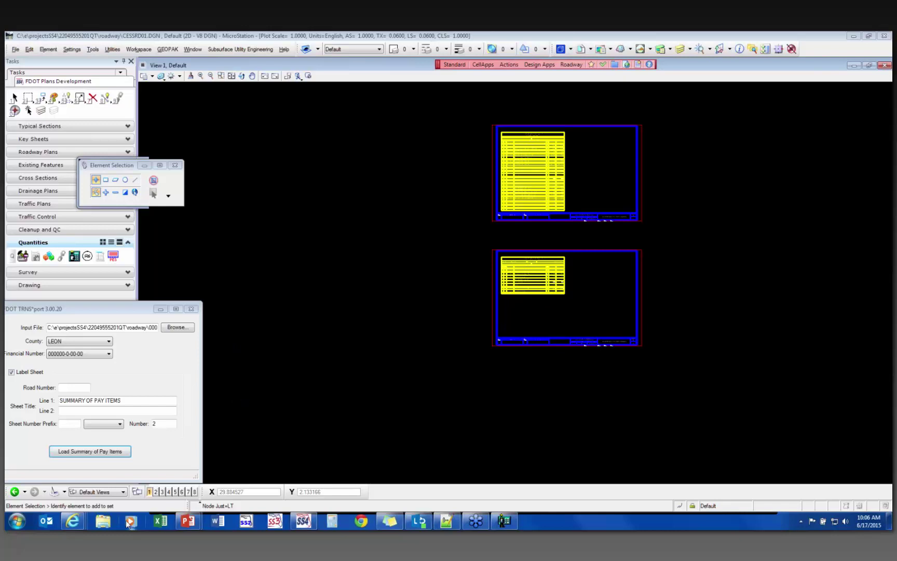
click(72, 521)
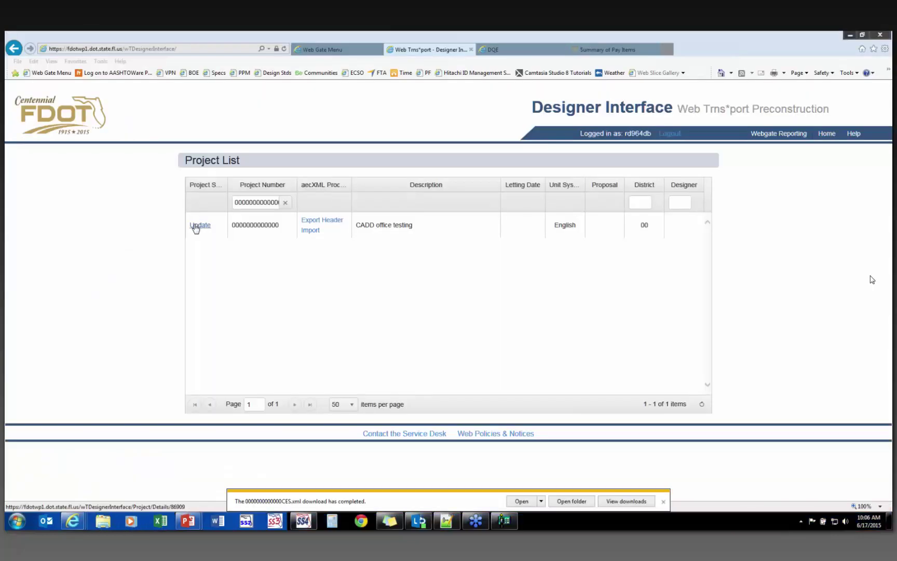
click(197, 226)
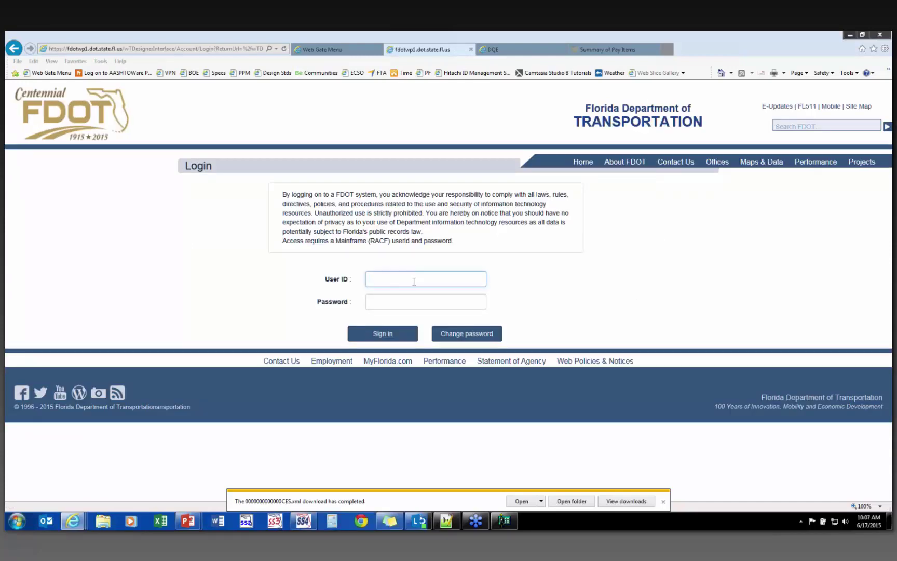
click(201, 229)
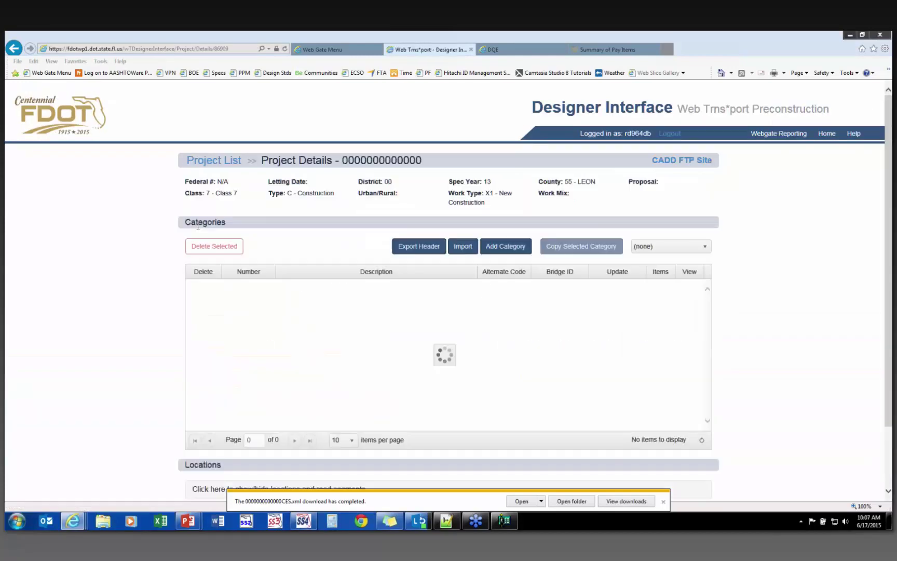
click(683, 288)
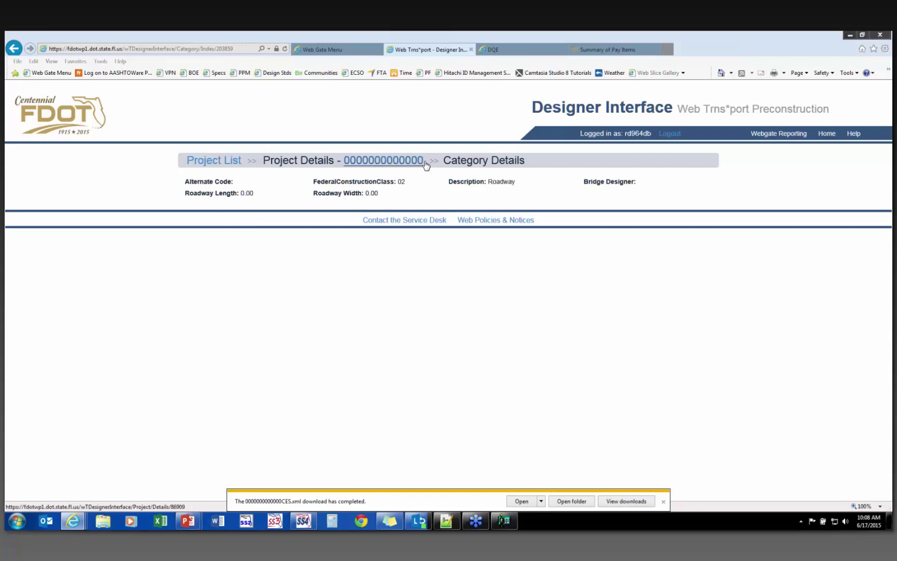
Review the 0200 Roadway category update page, then open the CADD FTP payitems folder
click(376, 162)
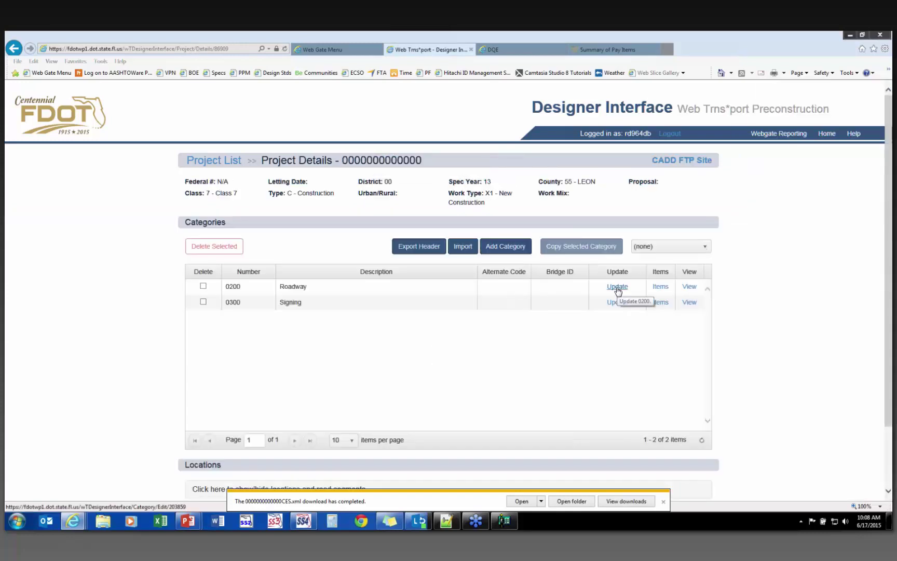
click(618, 288)
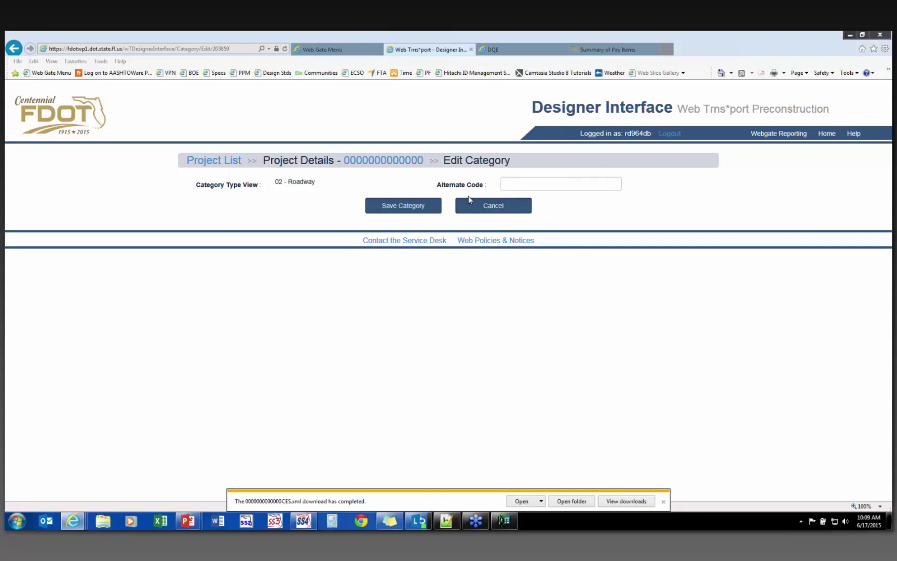
click(357, 162)
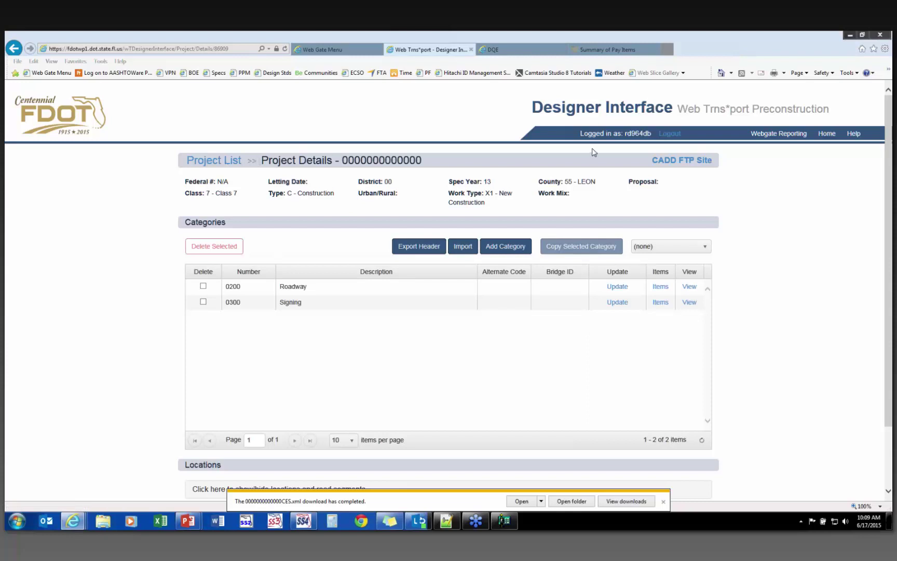
click(681, 168)
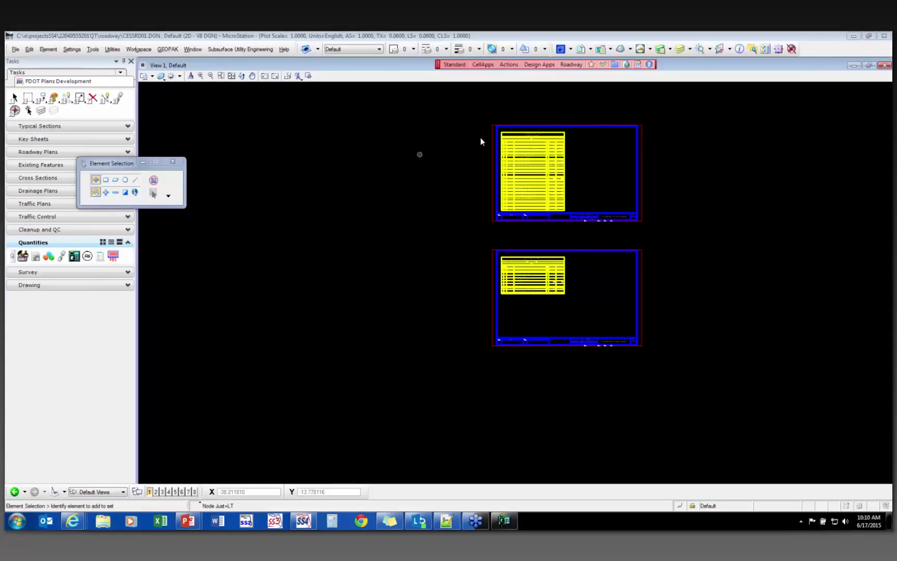
Open the AECITEM.xml download site from MicroStation's Trnsport actions
click(509, 64)
mouse_move(534, 191)
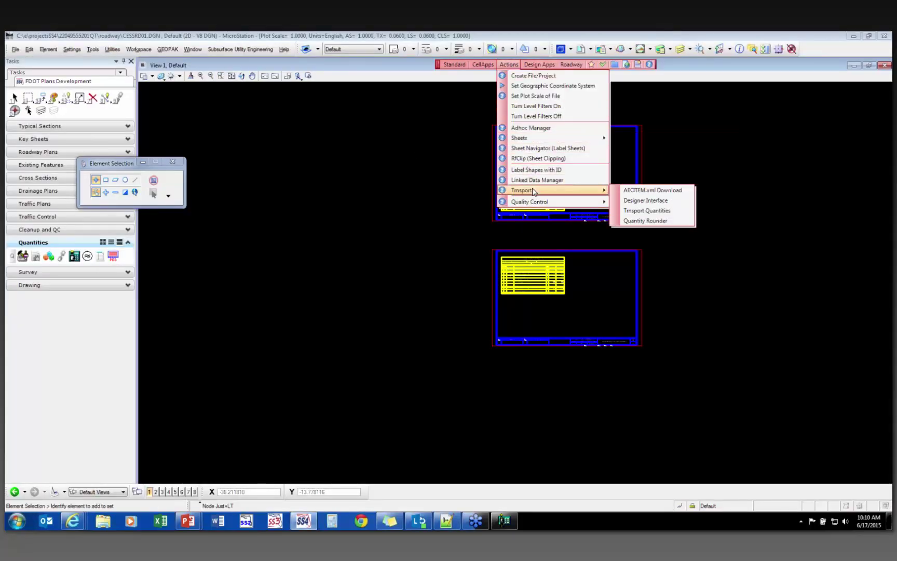
click(677, 191)
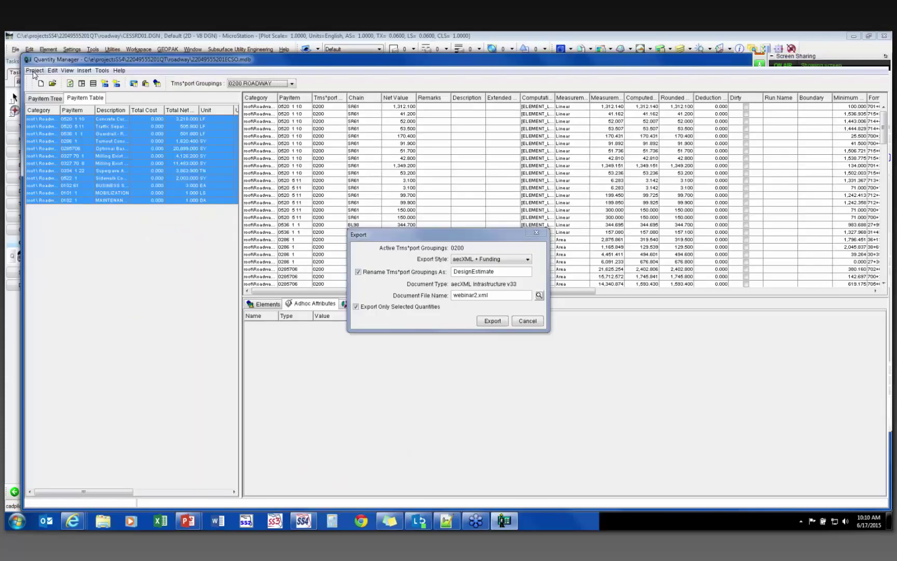
Verify the Payitem path points to AECITEM.XML in Project Preferences, then cancel the Export dialog
click(35, 71)
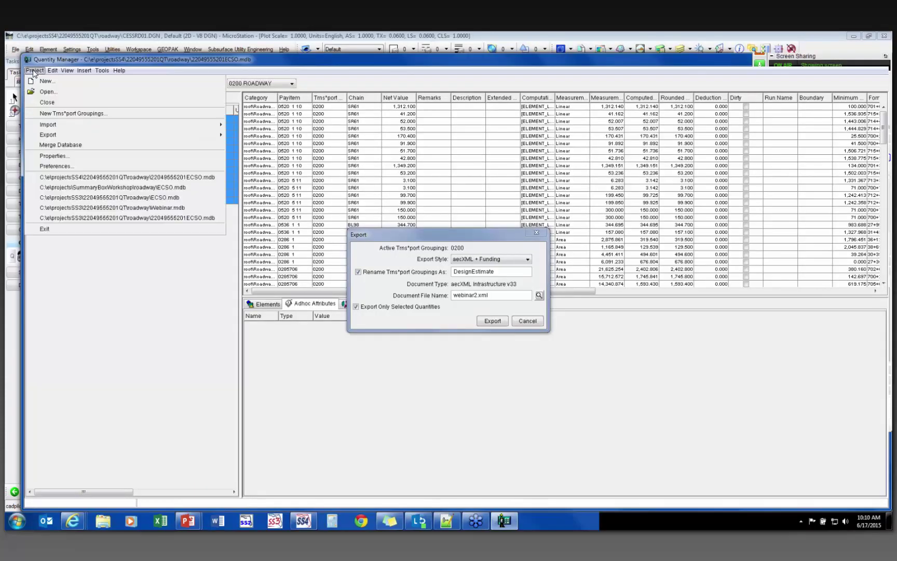
click(57, 166)
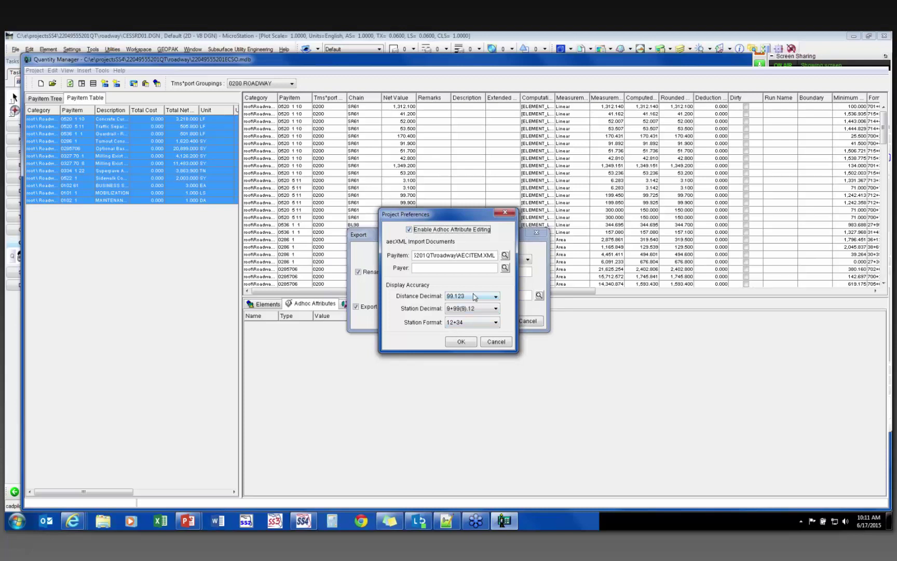
click(467, 343)
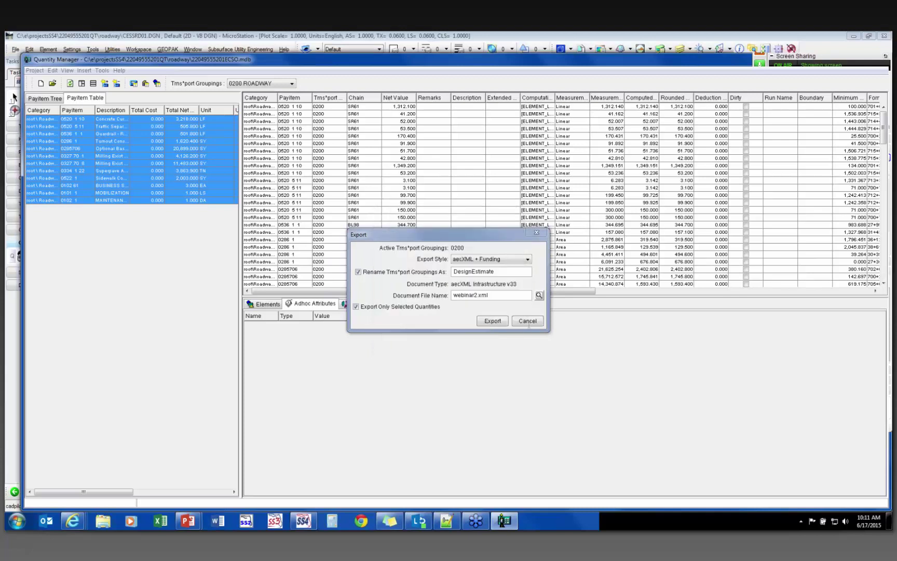
click(528, 321)
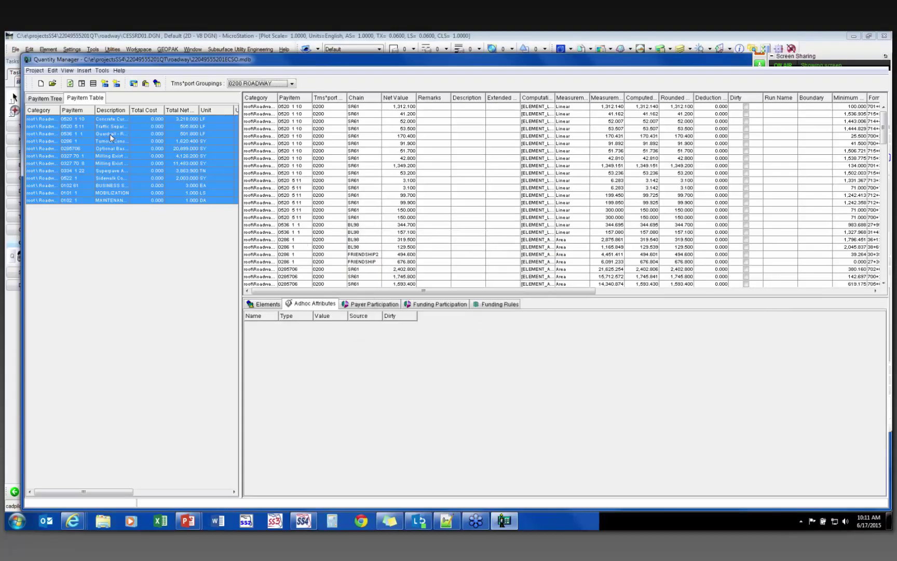
Insert a new payitem under the Turnout Construction category in the Payitem Tree
click(38, 102)
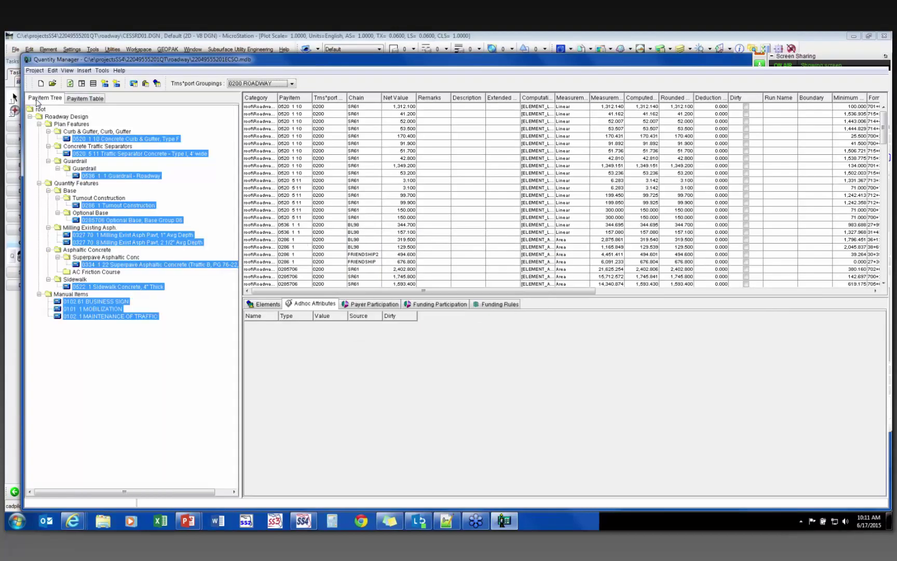
right_click(99, 211)
click(88, 199)
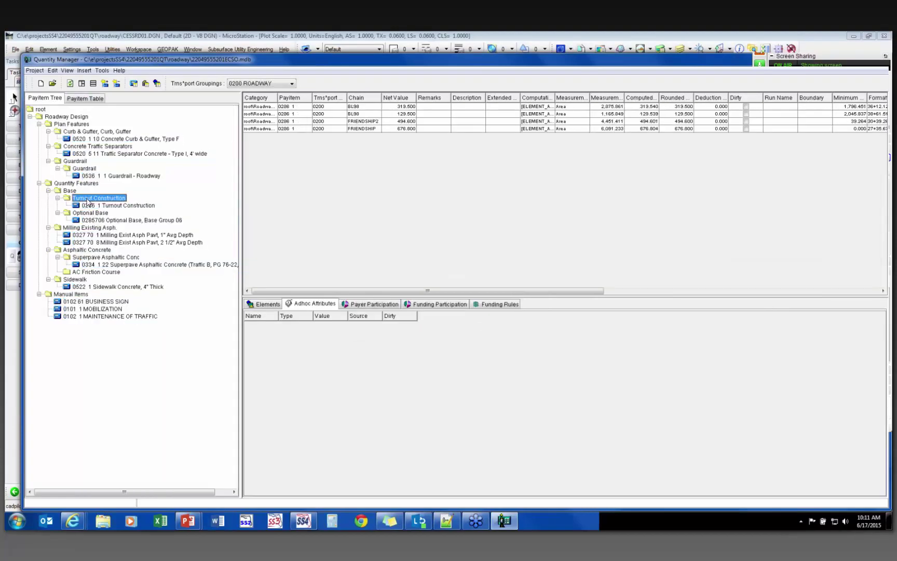
right_click(88, 199)
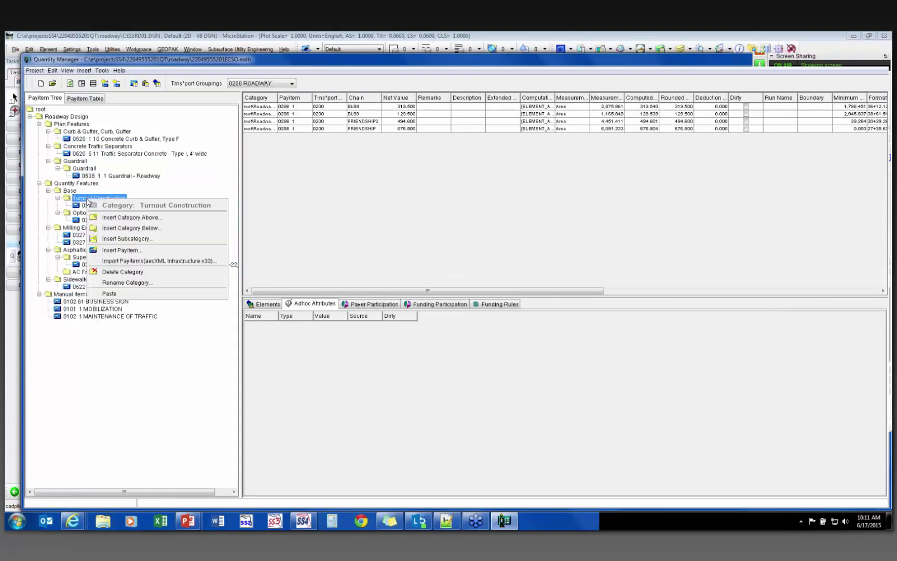
click(122, 250)
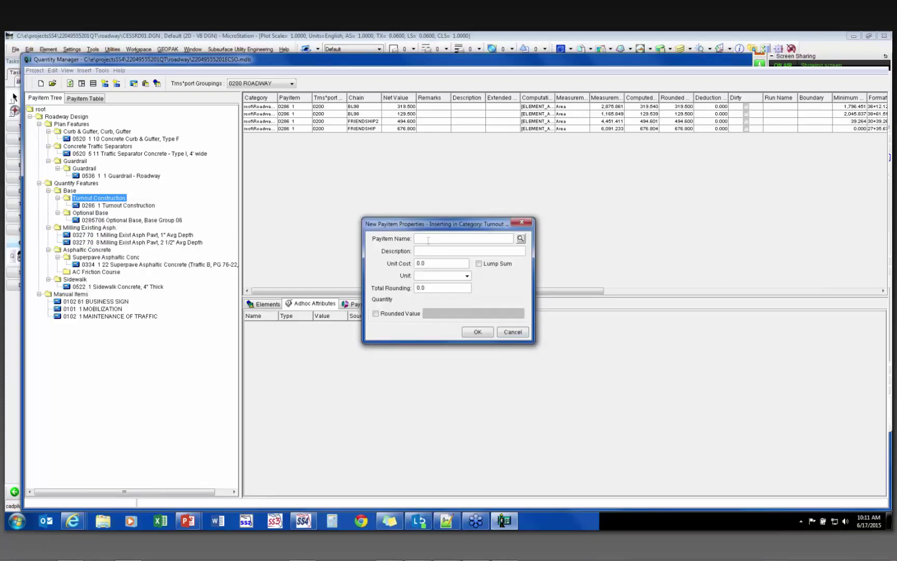
Filter the AECITEM payitem list by 1020, then close Select Payitem
click(520, 238)
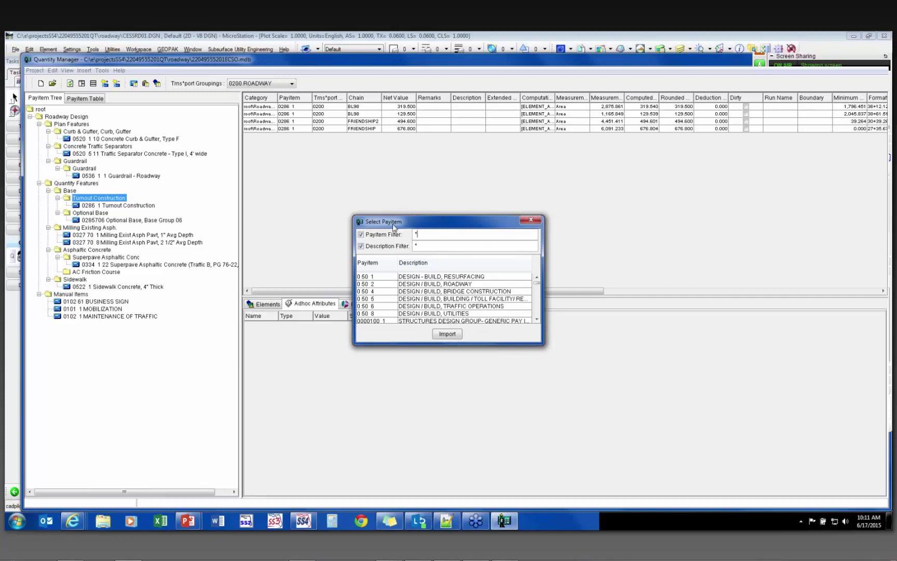
drag(406, 221, 501, 185)
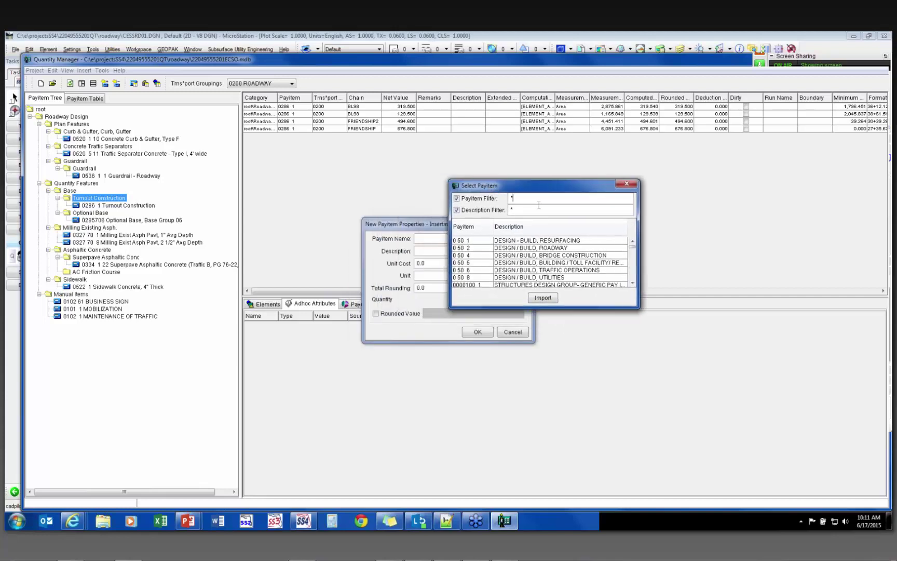
key(BackSpace)
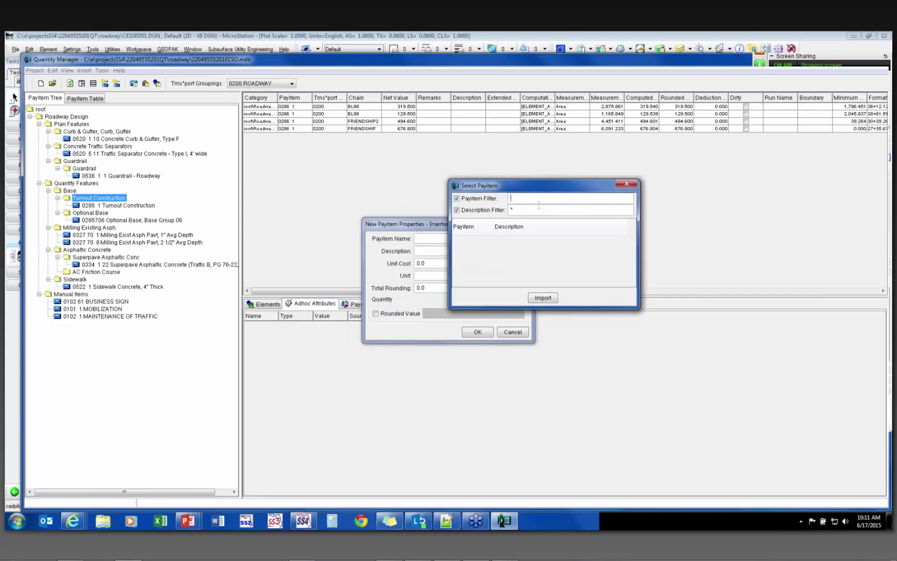
text(main)
key(BackSpace)
key(BackSpace)
key(BackSpace)
key(BackSpace)
text(102)
text(0)
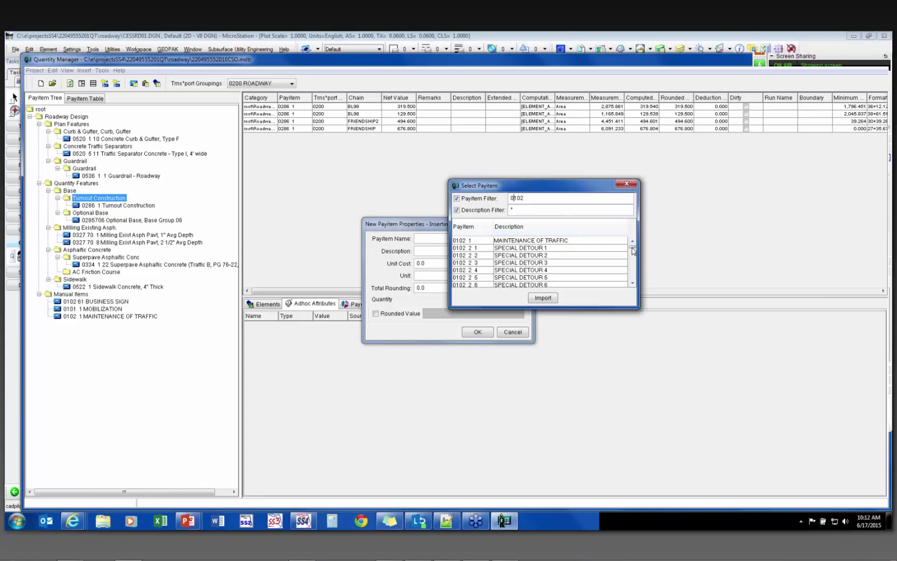
drag(632, 247, 635, 278)
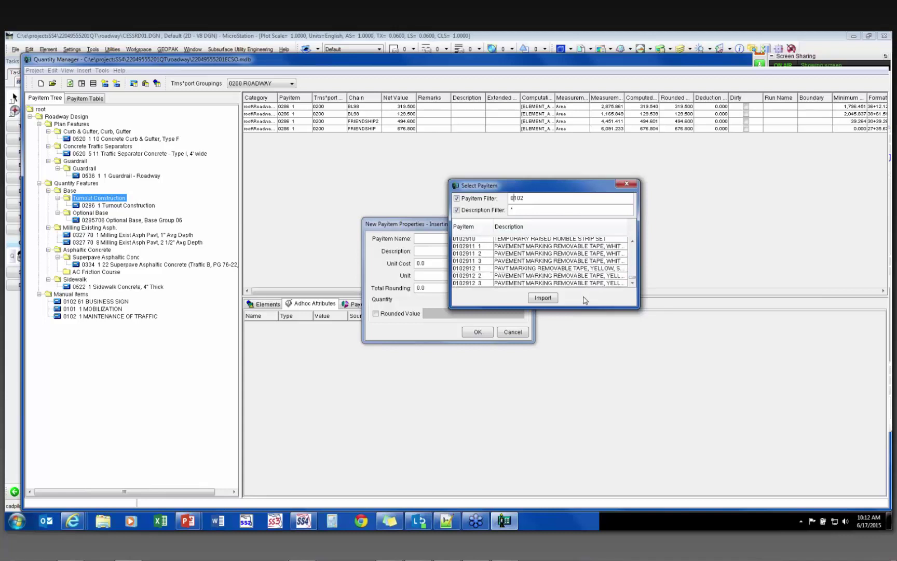
click(553, 300)
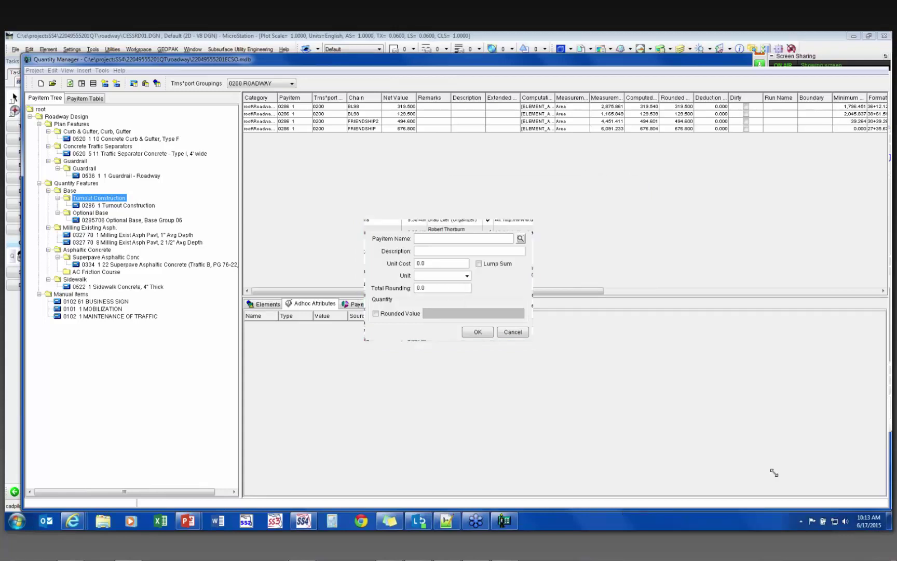